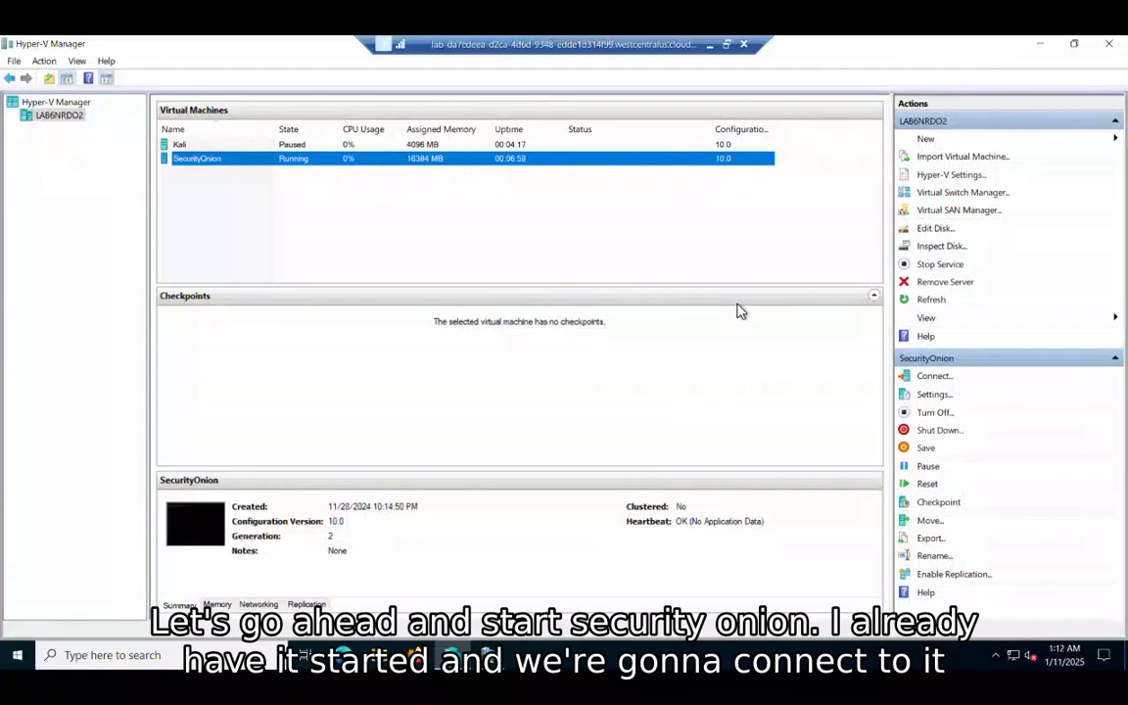
# Step: Connect to the running SecurityOnion virtual machine's console from Hyper-V Manager
pyautogui.click(488, 698)
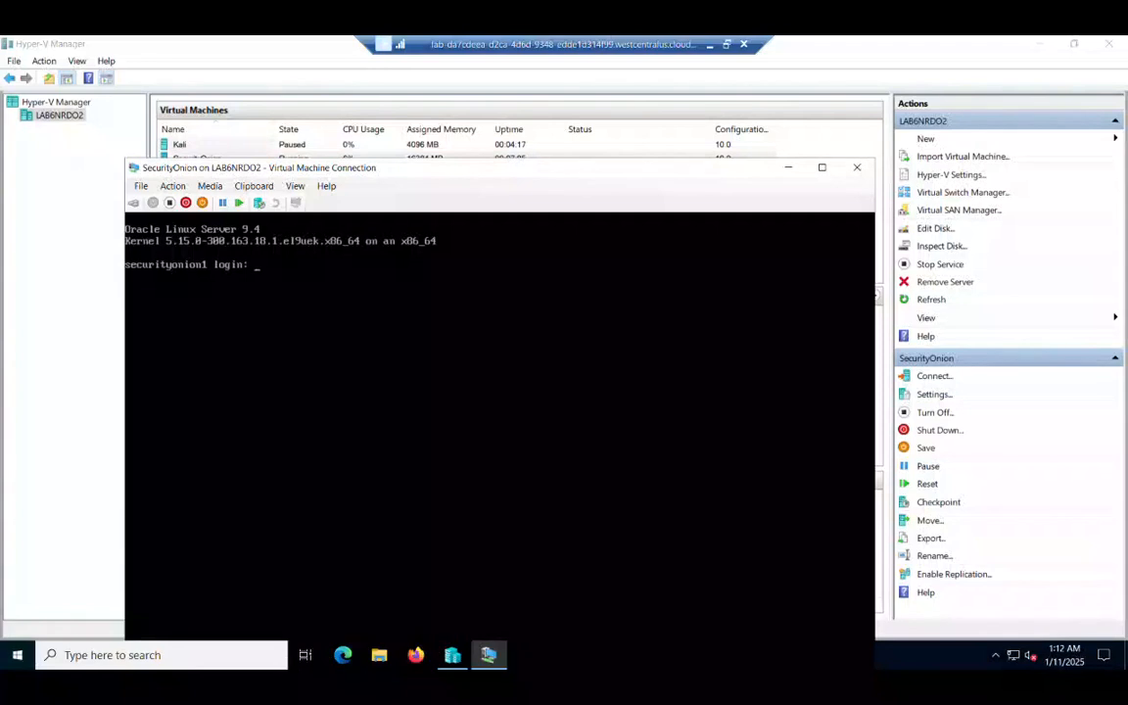
# Step: Log in to the SecurityOnion console with the student username and password
pyautogui.press('Return')
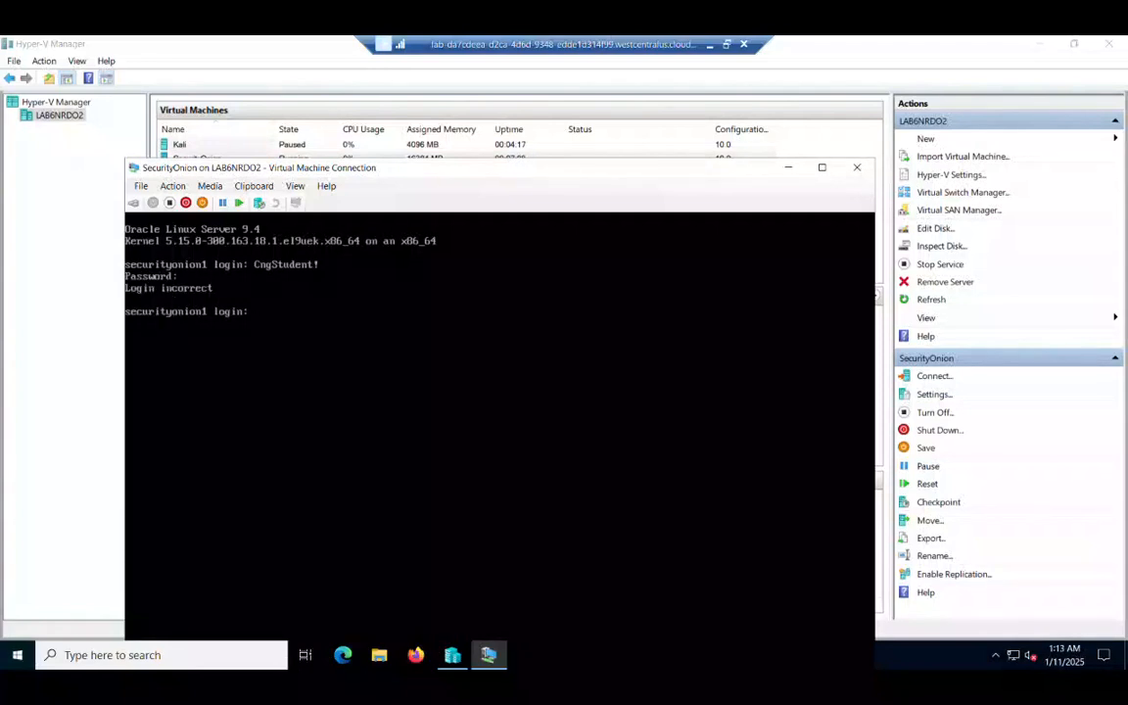
pyautogui.press('Return')
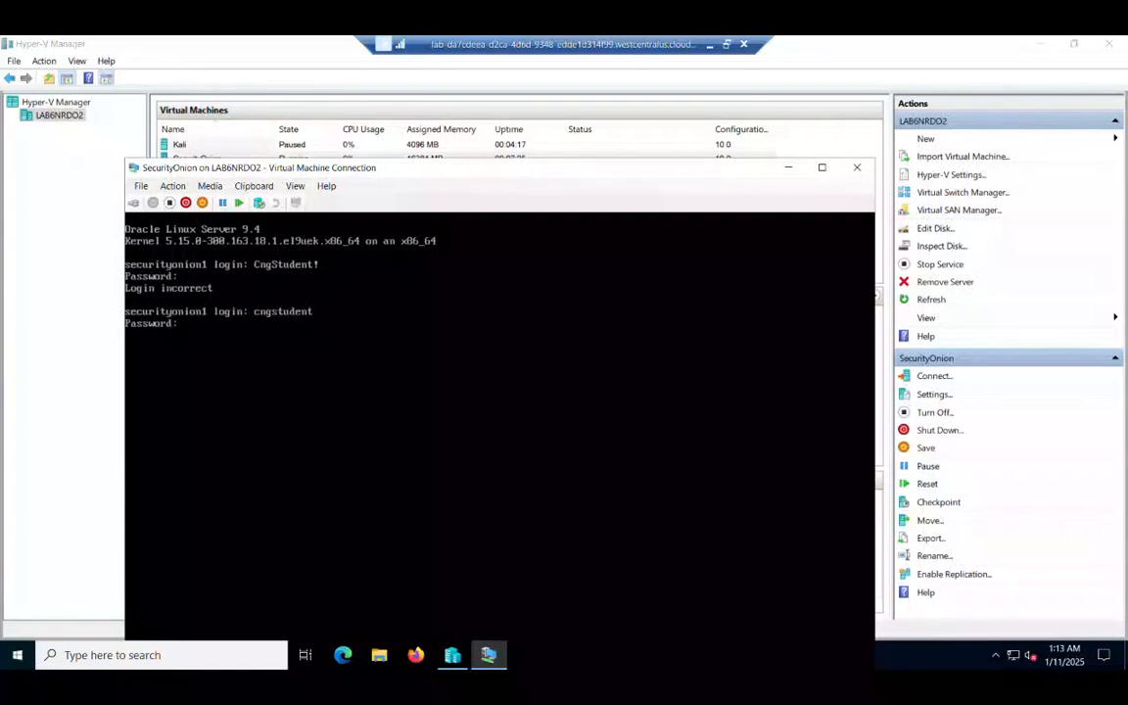
pyautogui.press('Return')
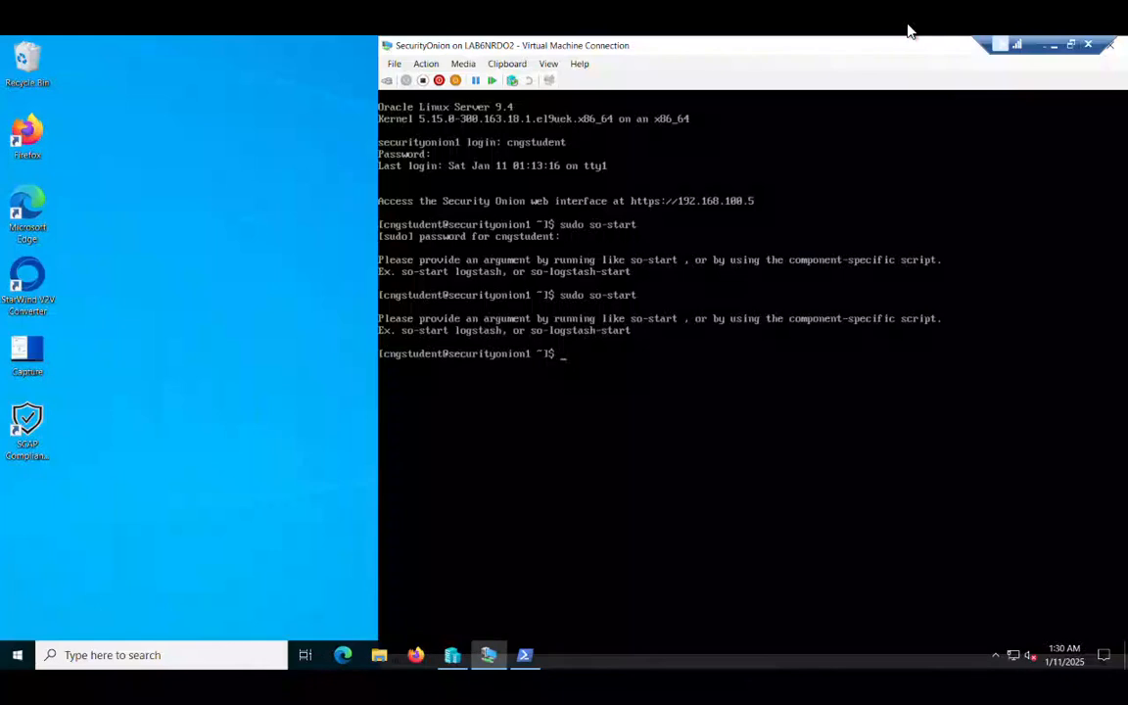
# Step: Launch Firefox from the host desktop
pyautogui.doubleClick(35, 108)
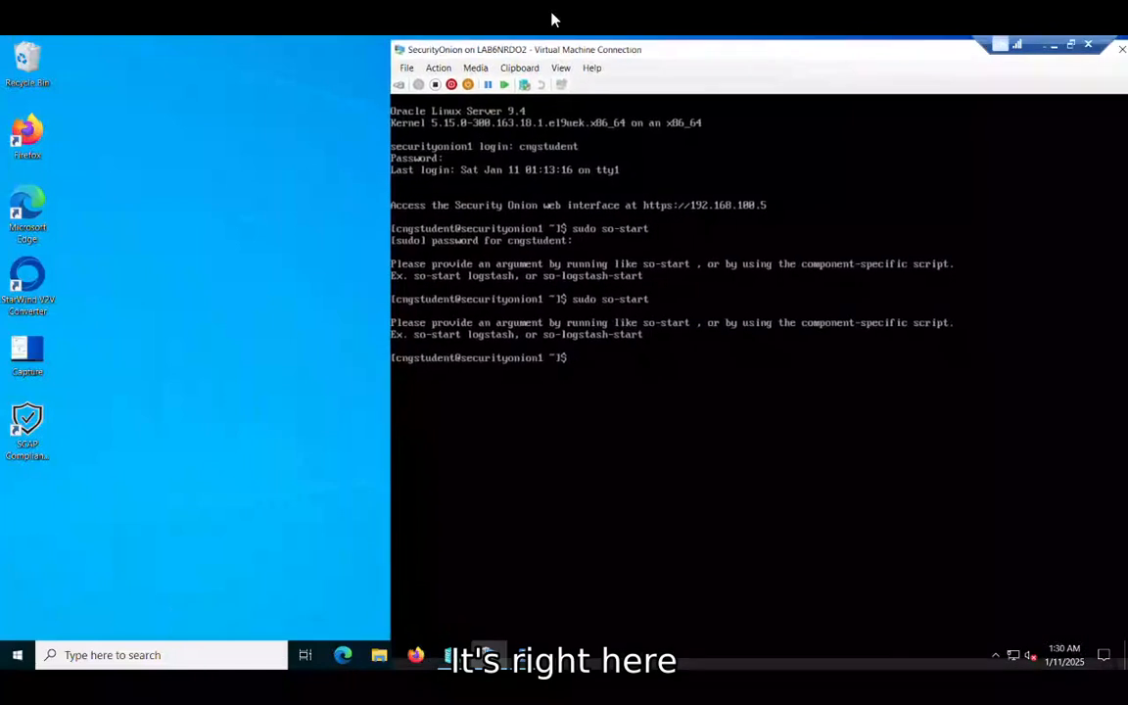
pyautogui.click(176, 320)
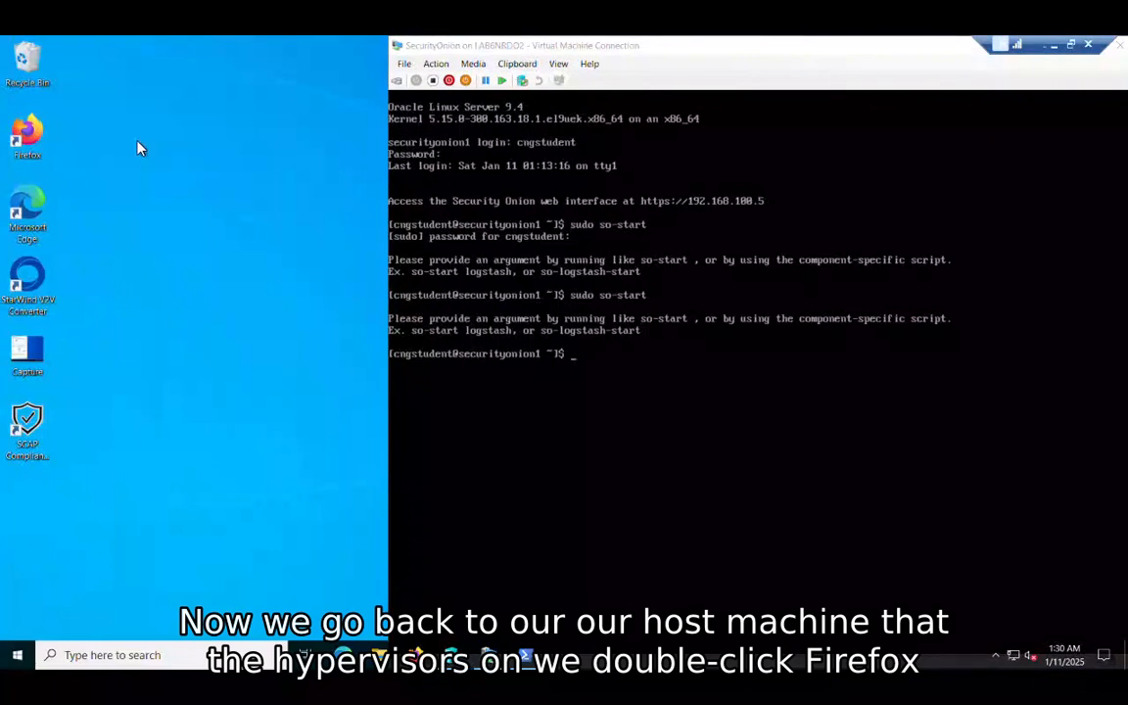
pyautogui.doubleClick(35, 120)
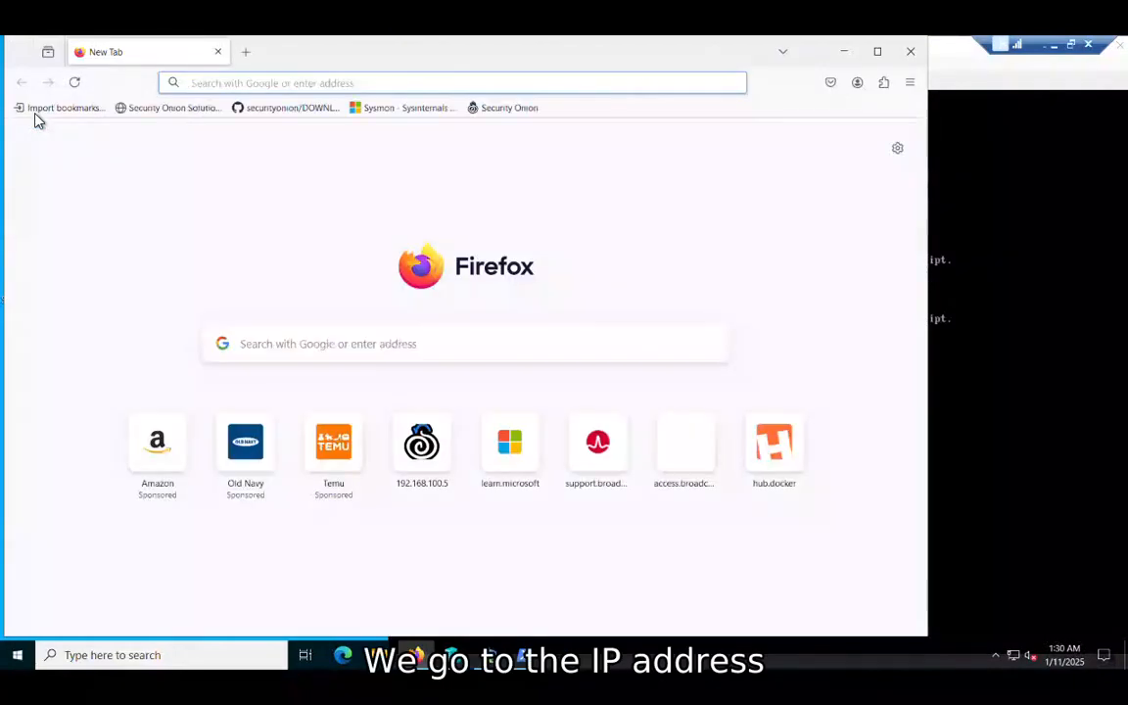
pyautogui.click(207, 81)
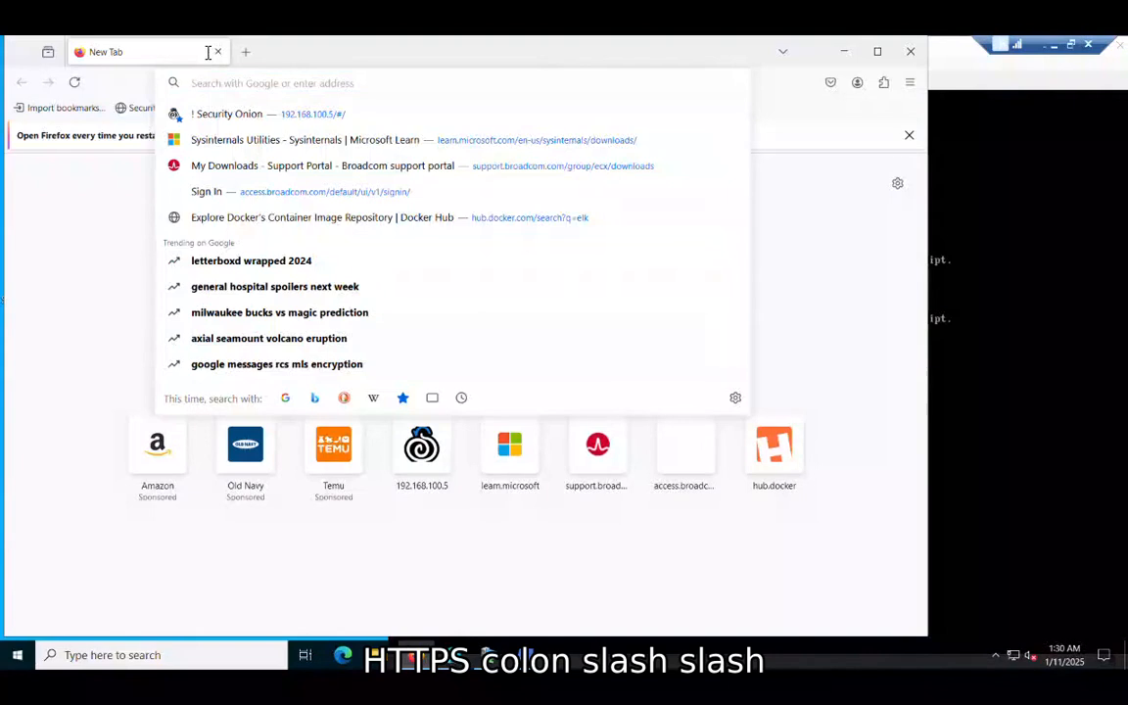
pyautogui.write('https:')
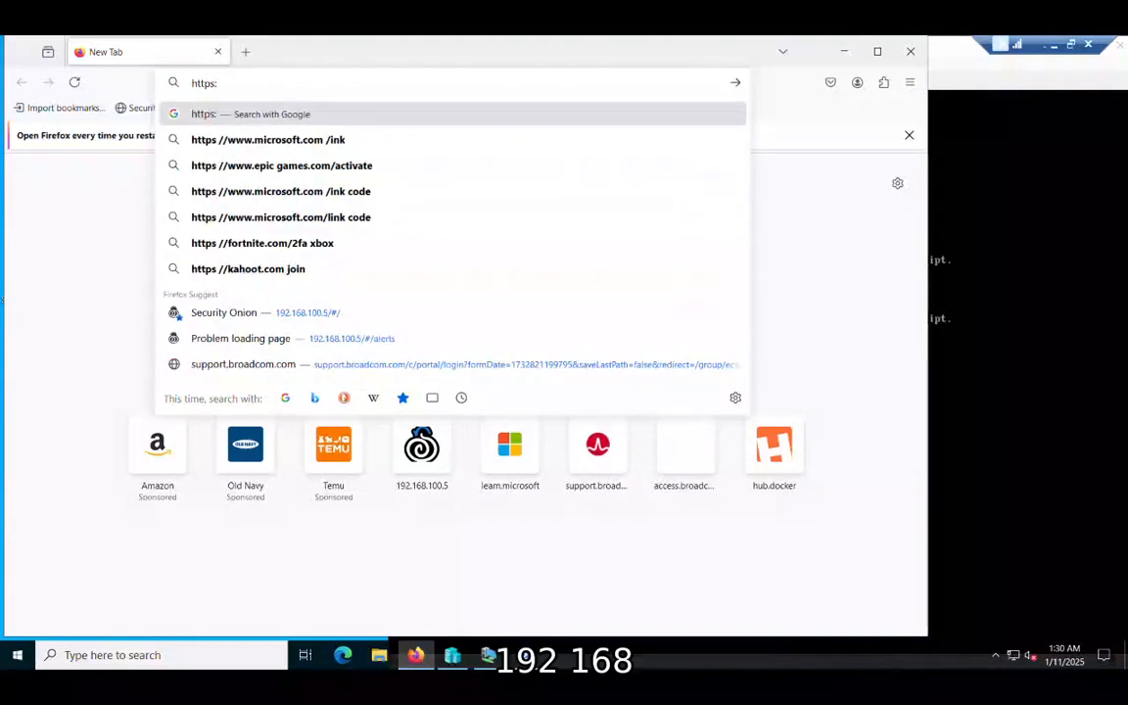
pyautogui.write('//19')
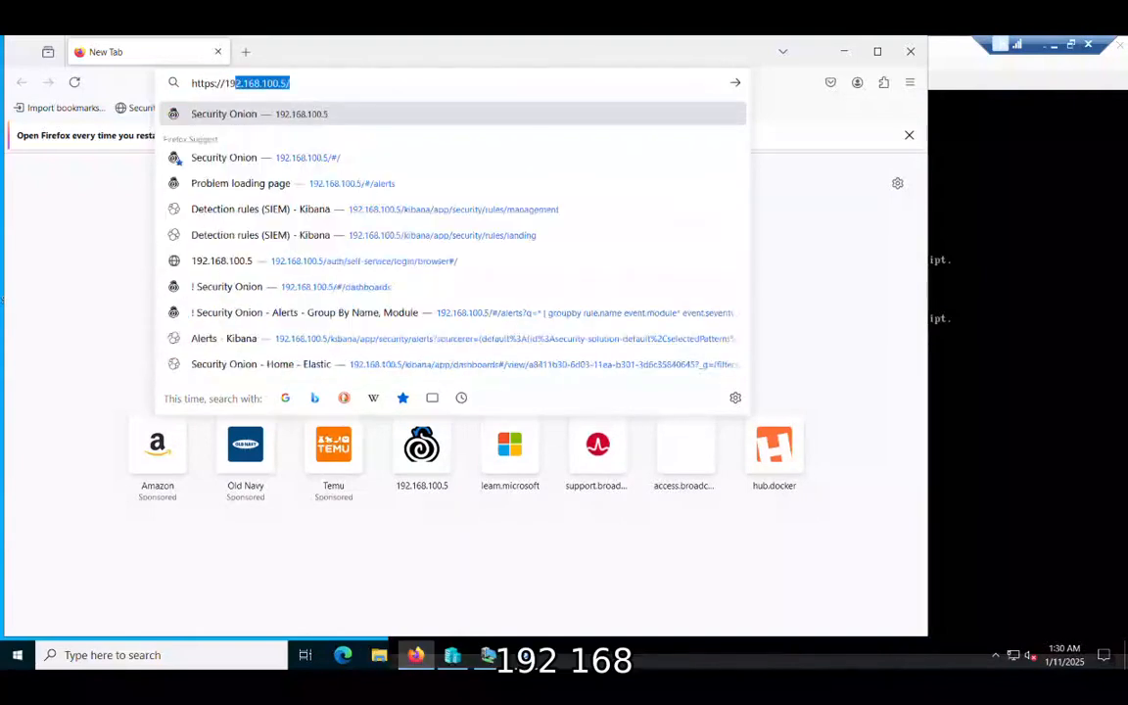
pyautogui.write('2.168.')
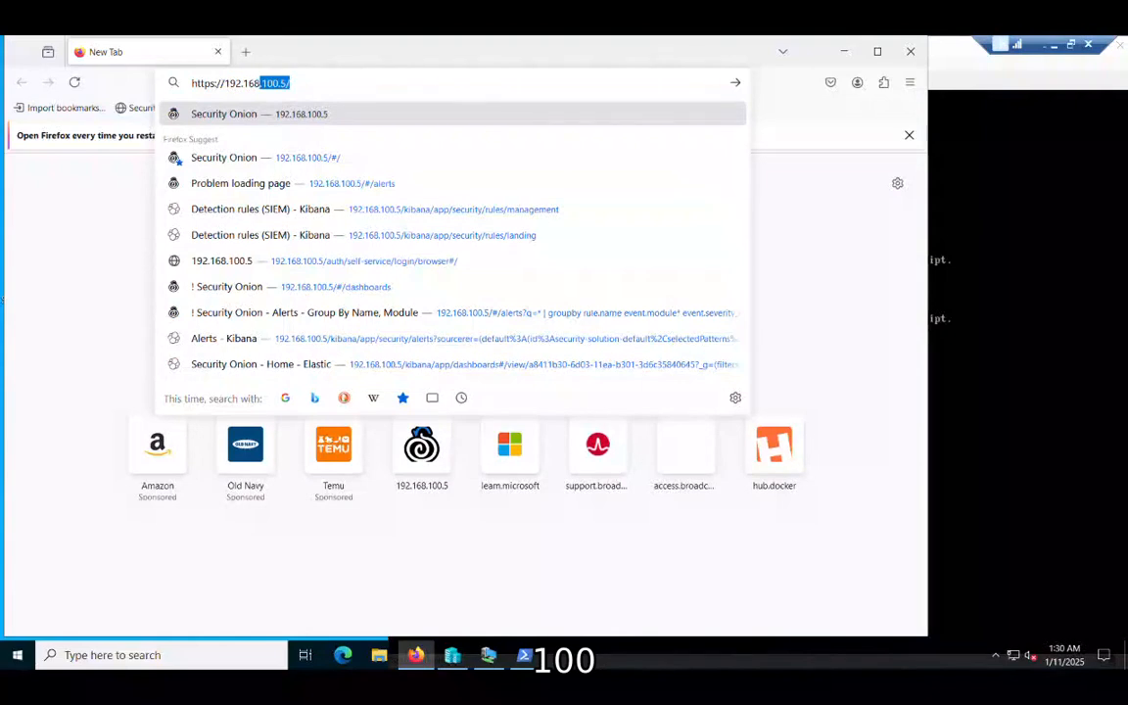
pyautogui.write('100.5')
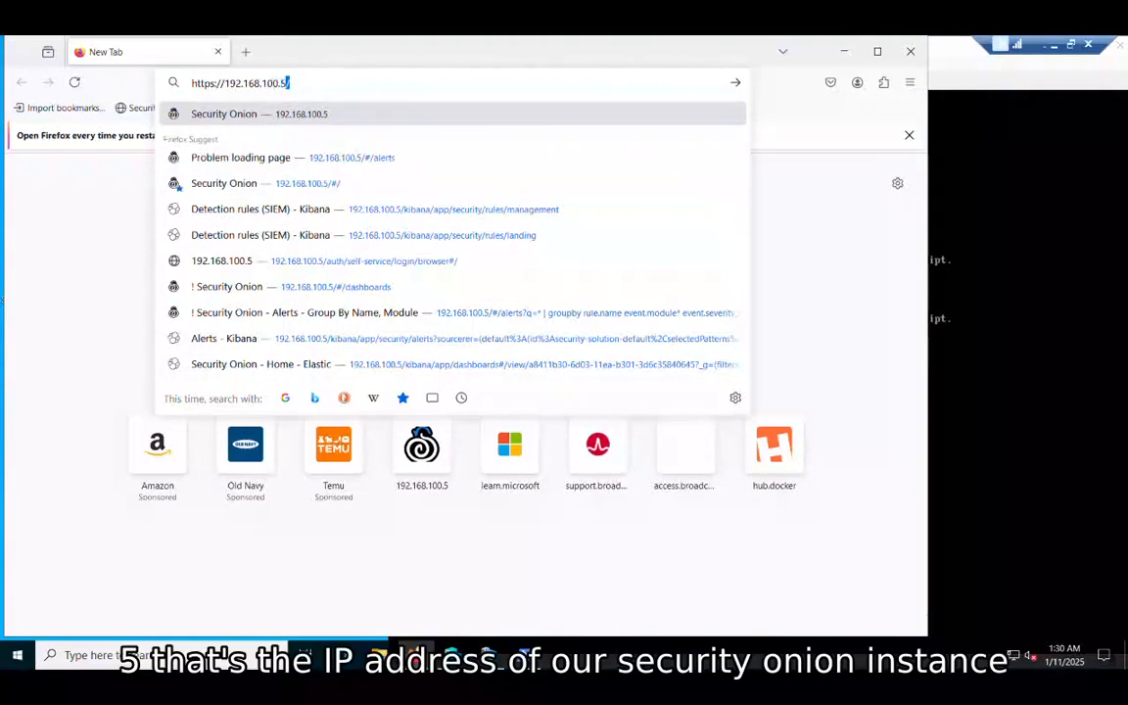
pyautogui.press('Return')
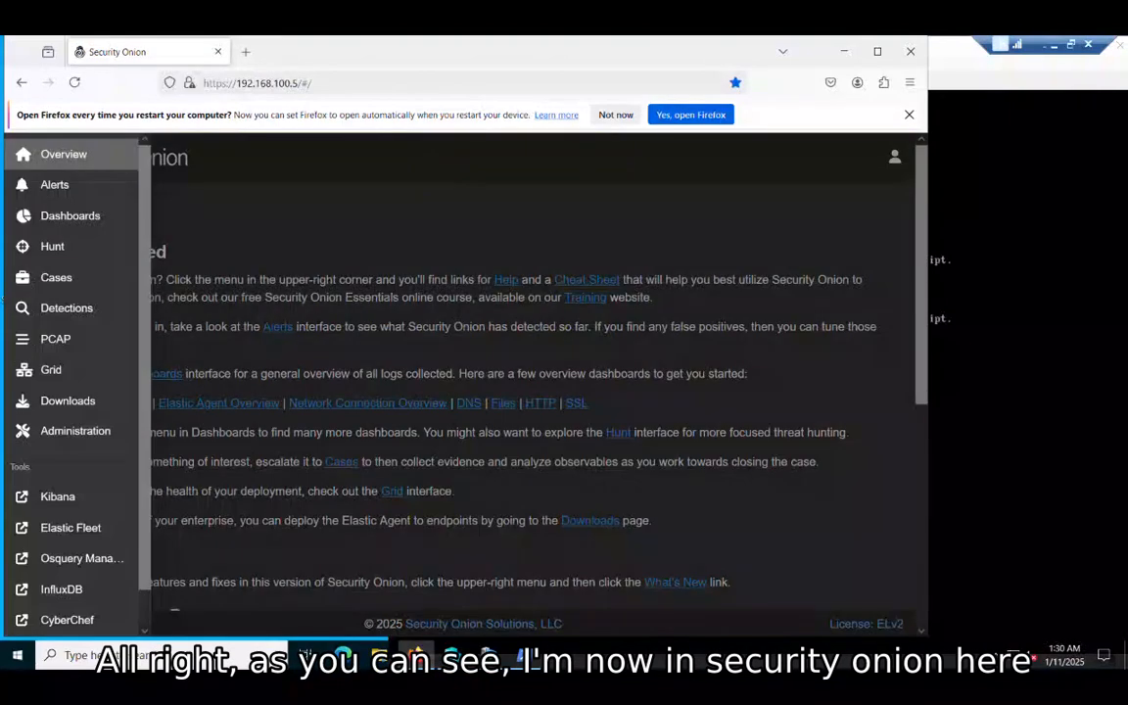
# Step: Maximize Firefox and open Kibana in a new tab from the sidebar's Tools section
pyautogui.click(877, 36)
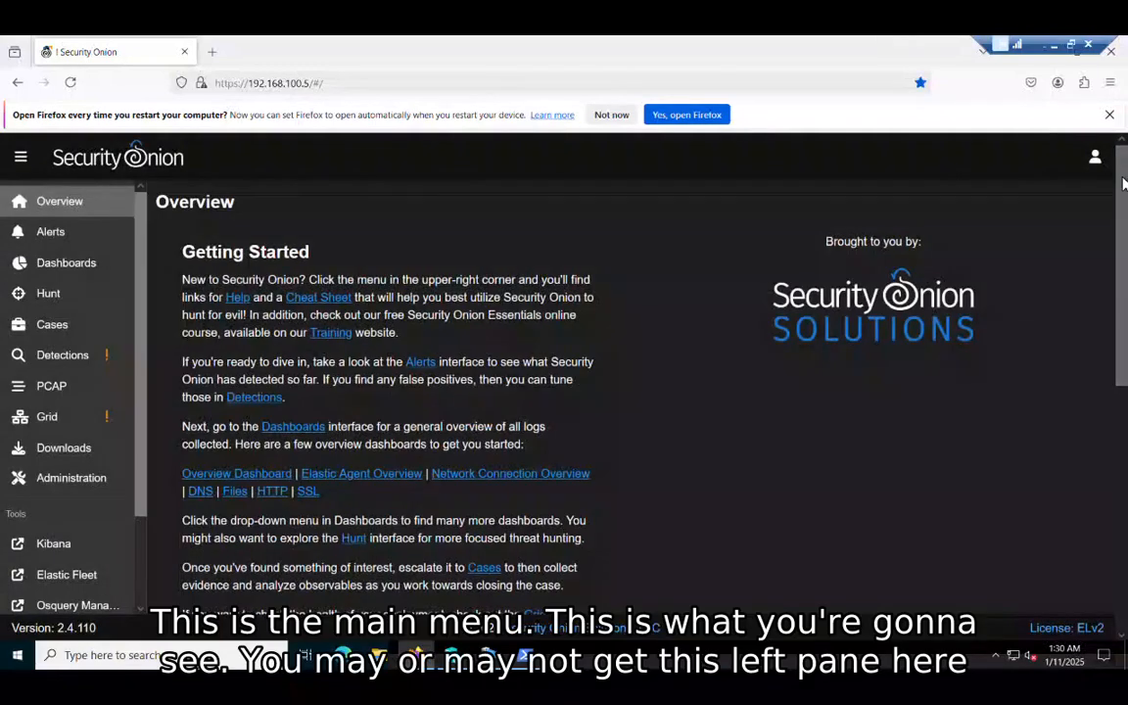
pyautogui.scroll(-2, 1120, 177)
pyautogui.scroll(-3, 1121, 370)
pyautogui.scroll(5, 1120, 370)
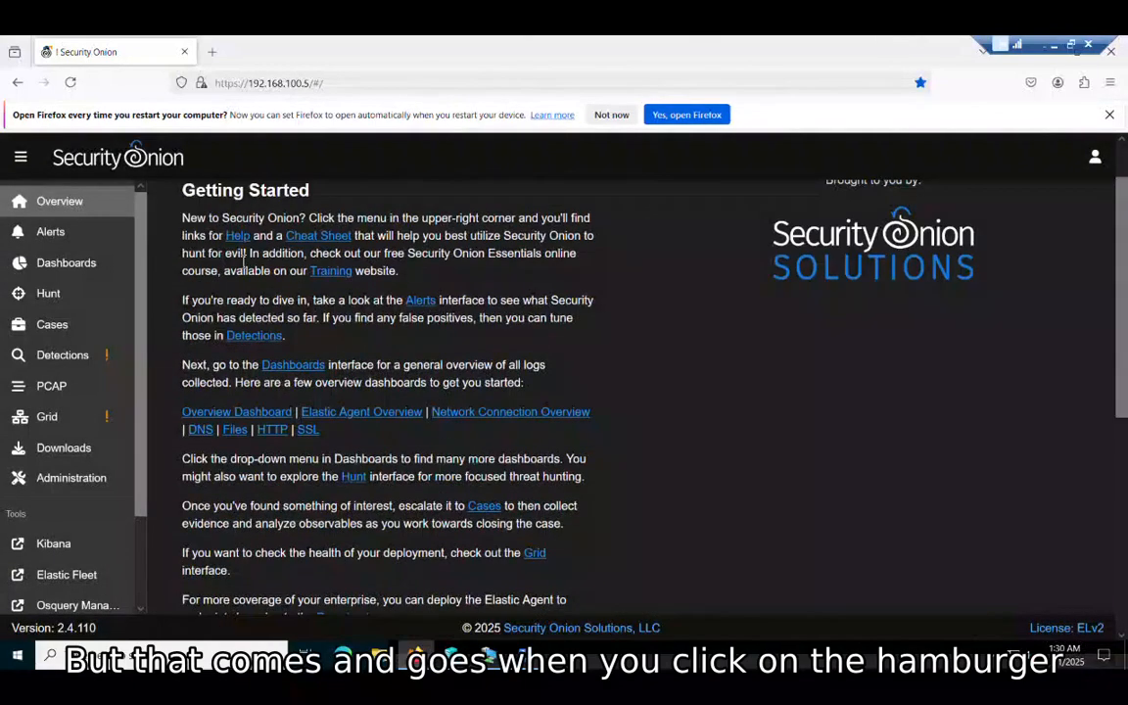
pyautogui.click(20, 154)
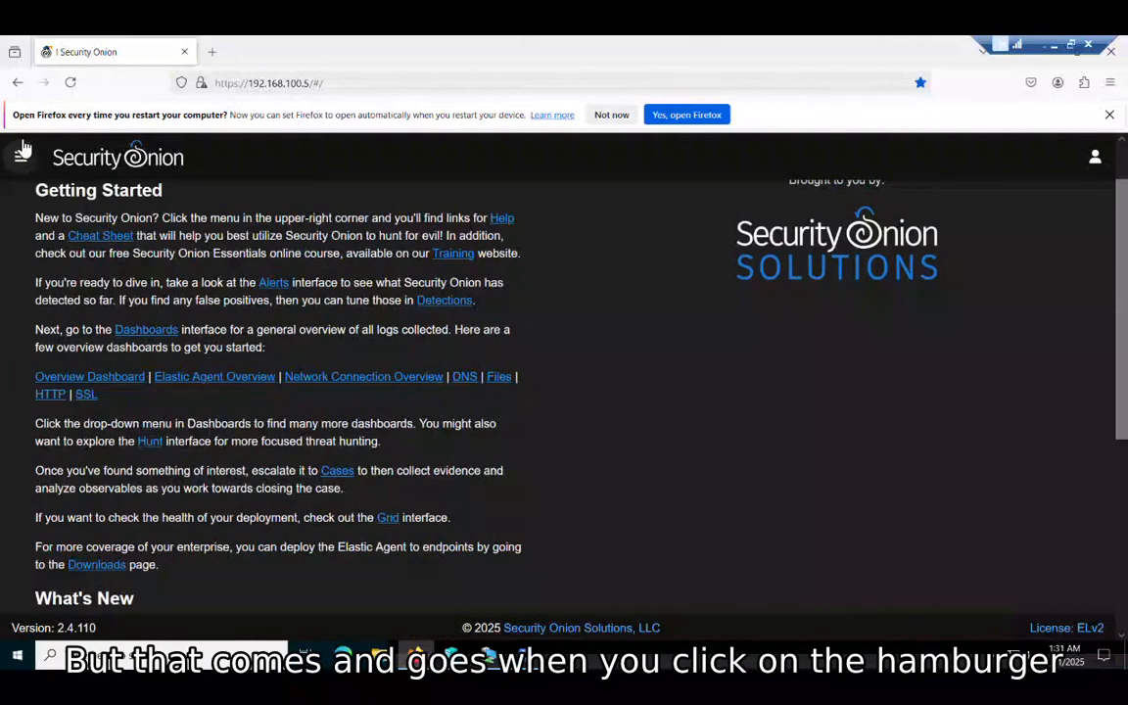
pyautogui.click(21, 153)
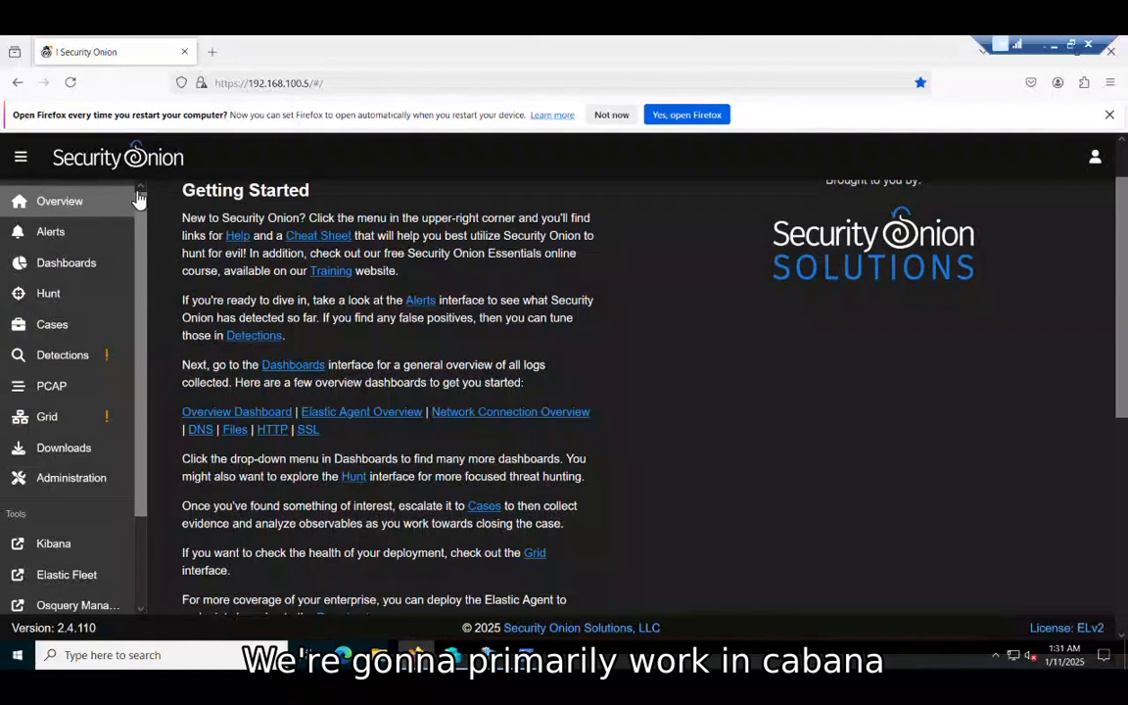
pyautogui.scroll(-2, 145, 274)
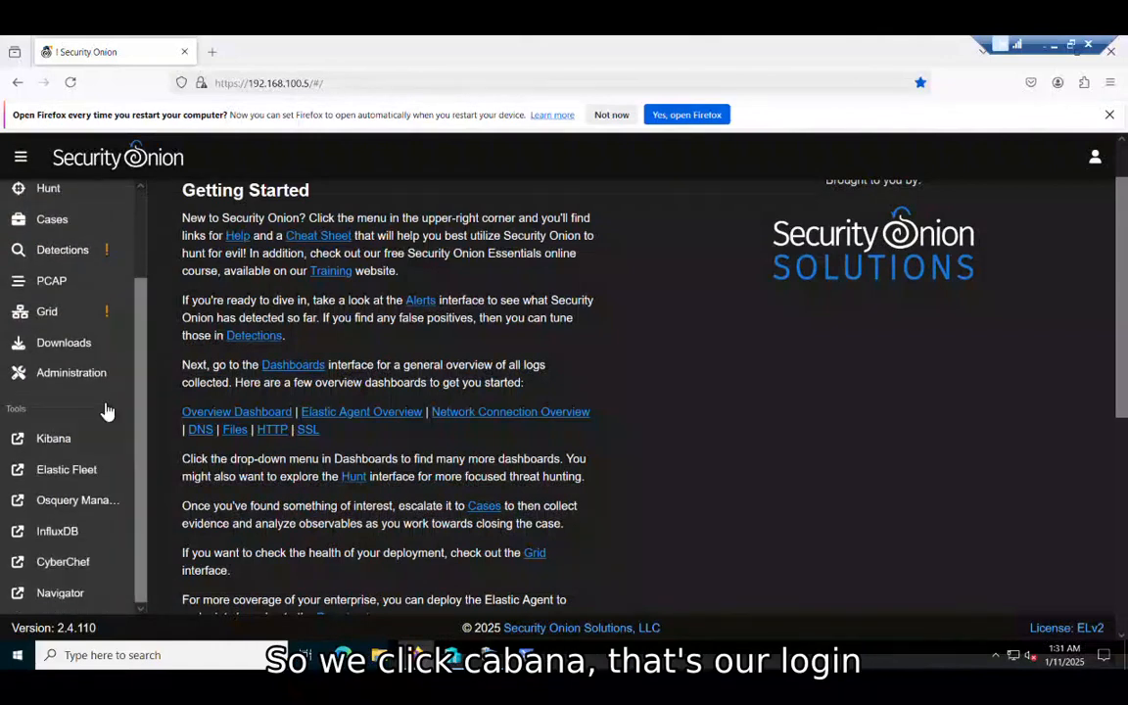
pyautogui.click(68, 453)
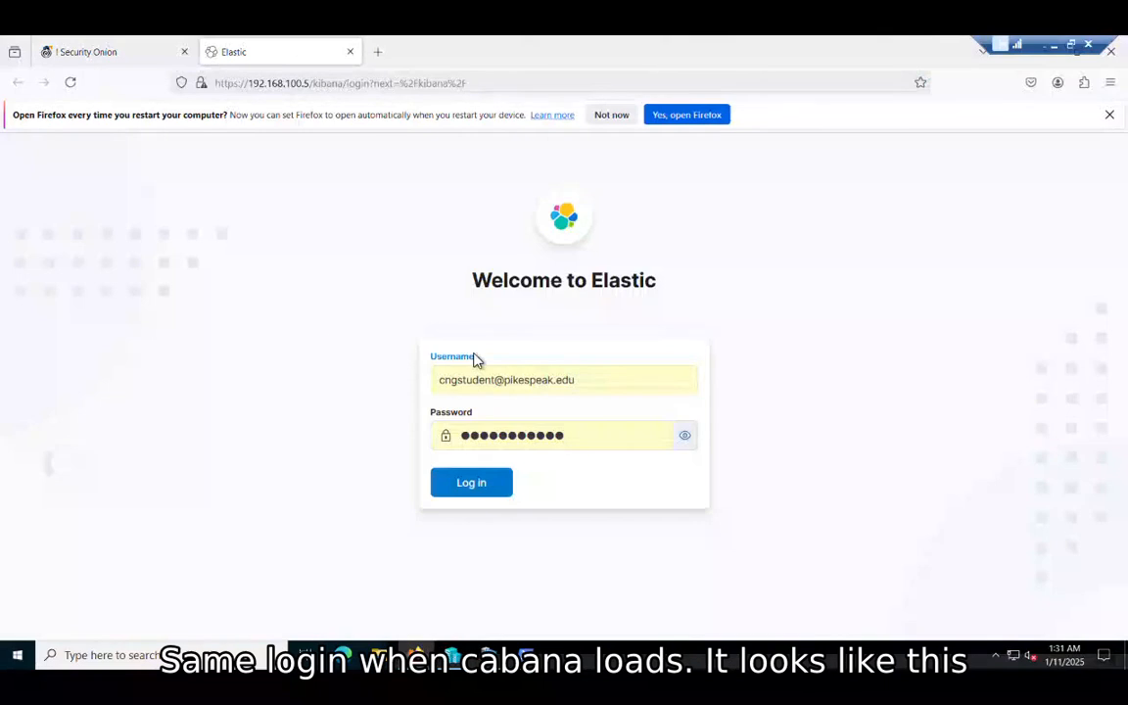
# Step: Log in to Kibana with the autofilled credentials to reach the Security Onion – Home dashboard
pyautogui.click(478, 490)
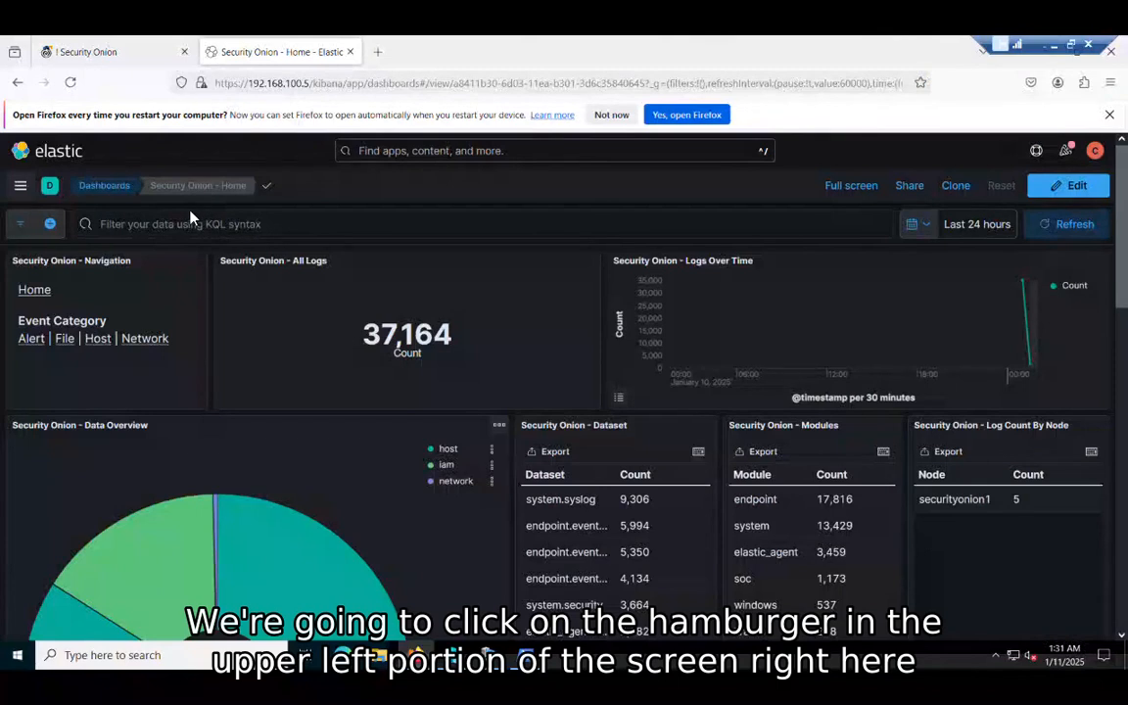
# Step: Go to Security > Alerts and open Manage rules to list the 1168 detection rules
pyautogui.click(22, 182)
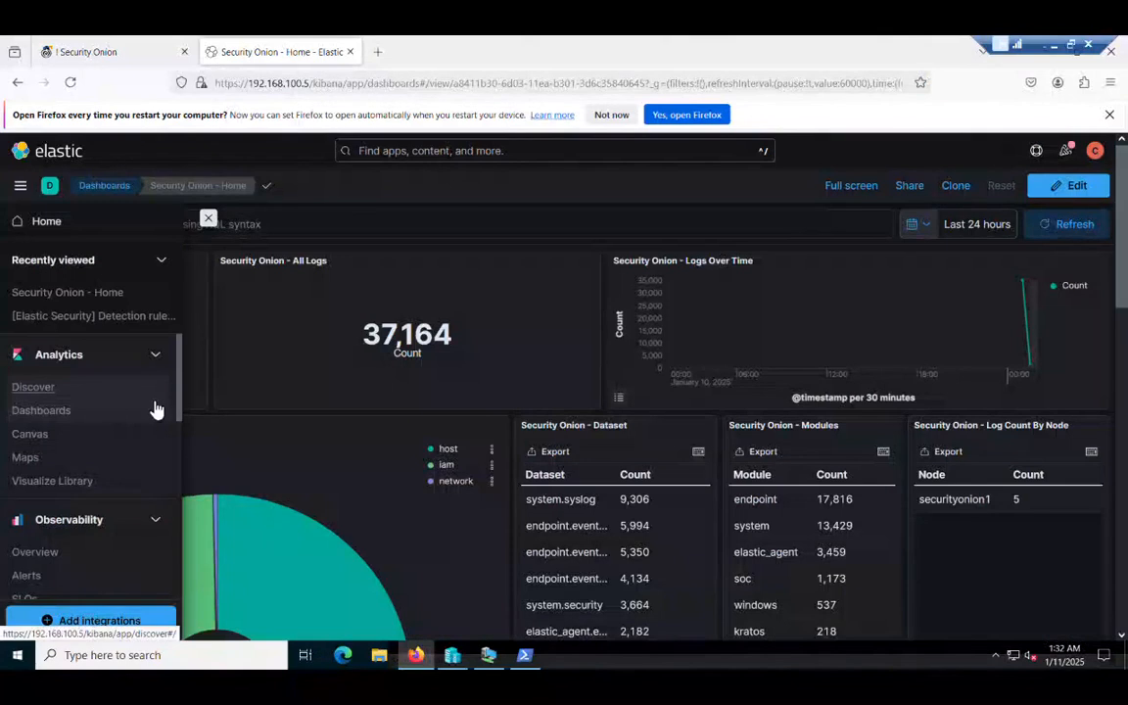
pyautogui.moveTo(182, 398); pyautogui.dragTo(184, 537)
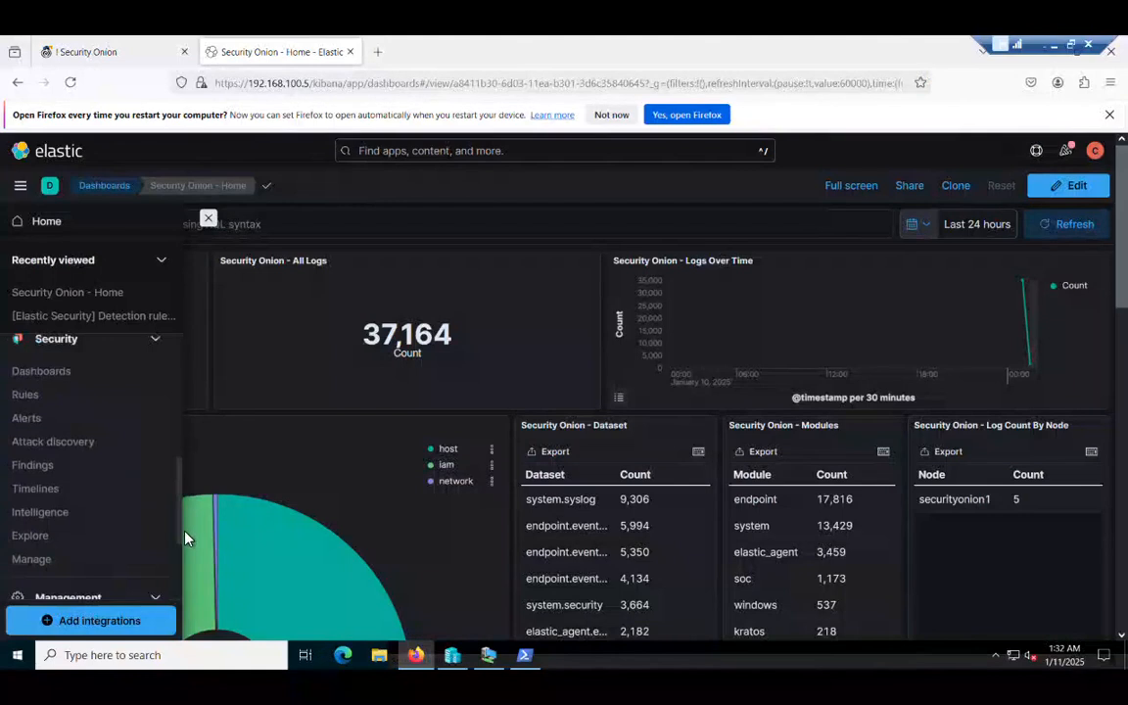
pyautogui.click(29, 436)
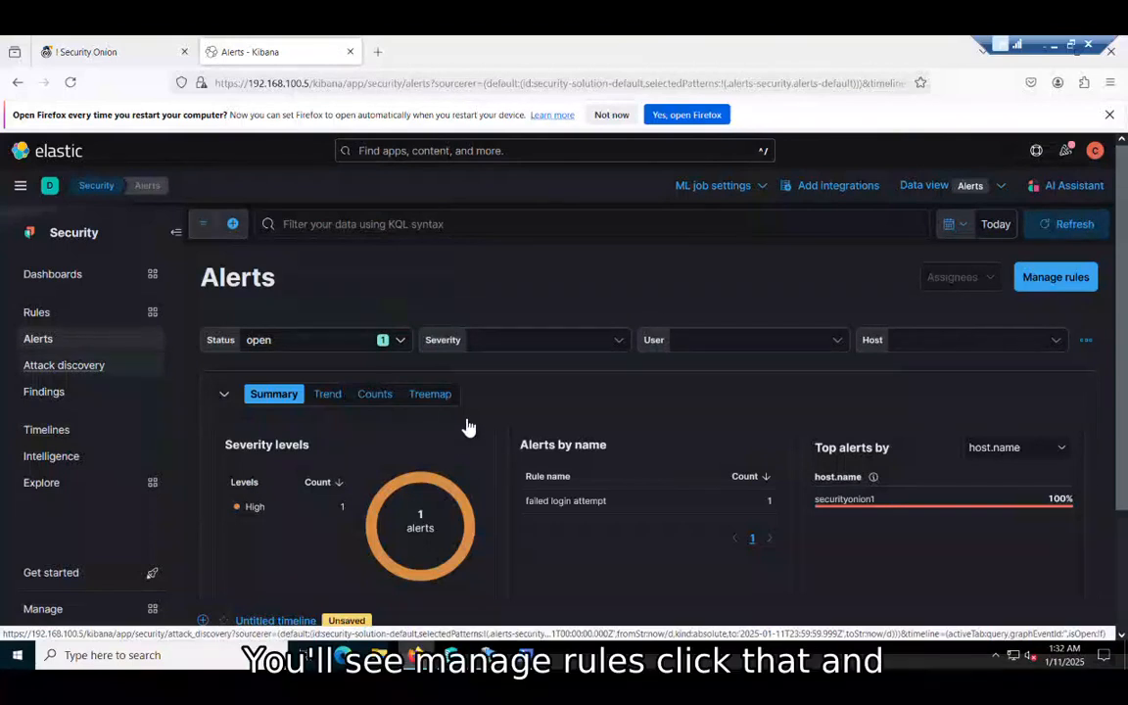
pyautogui.click(1054, 277)
pyautogui.scroll(-2, 1124, 222)
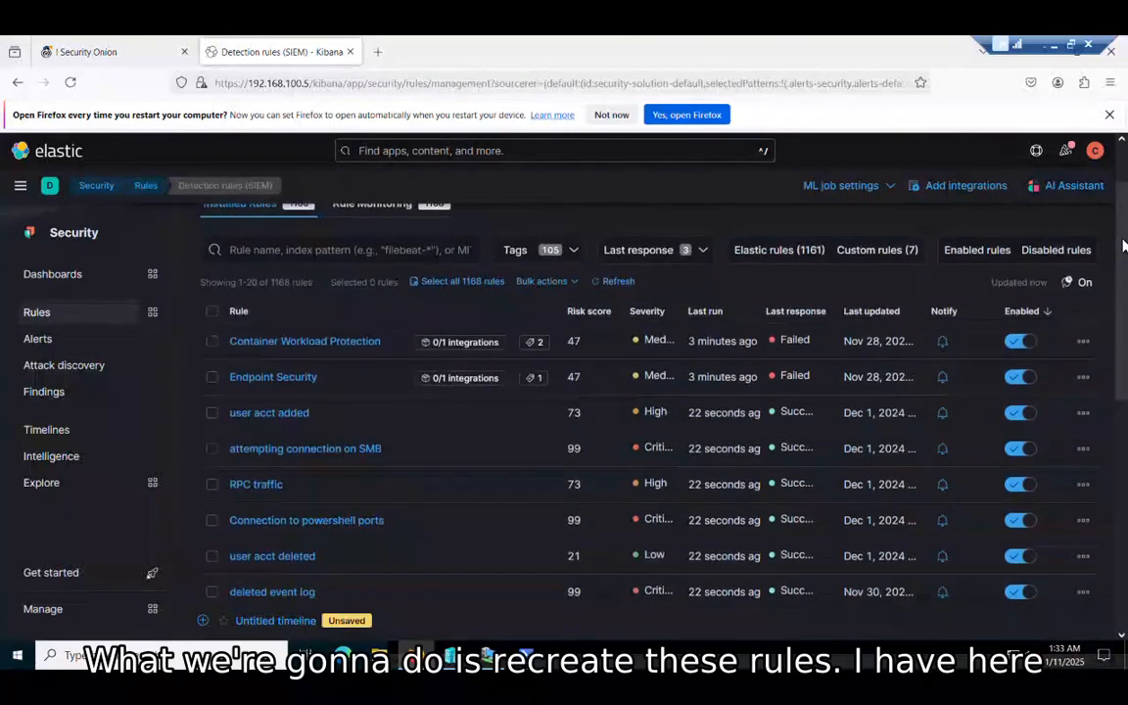
pyautogui.scroll(3, 1124, 235)
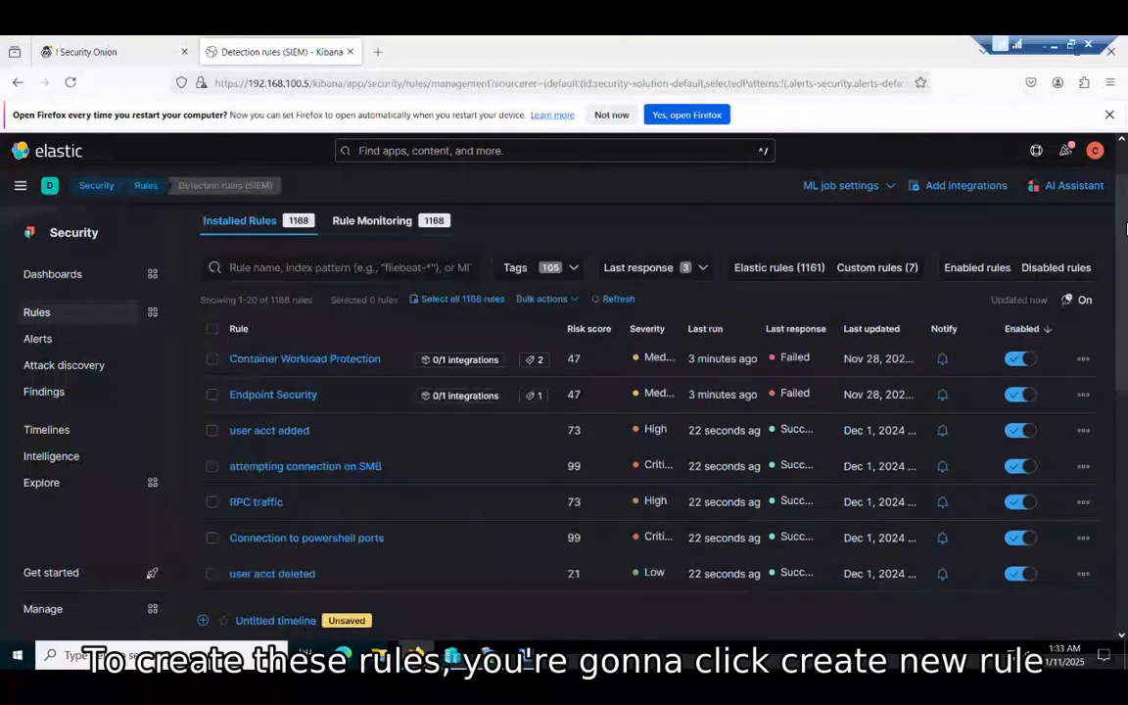
pyautogui.scroll(1, 1126, 207)
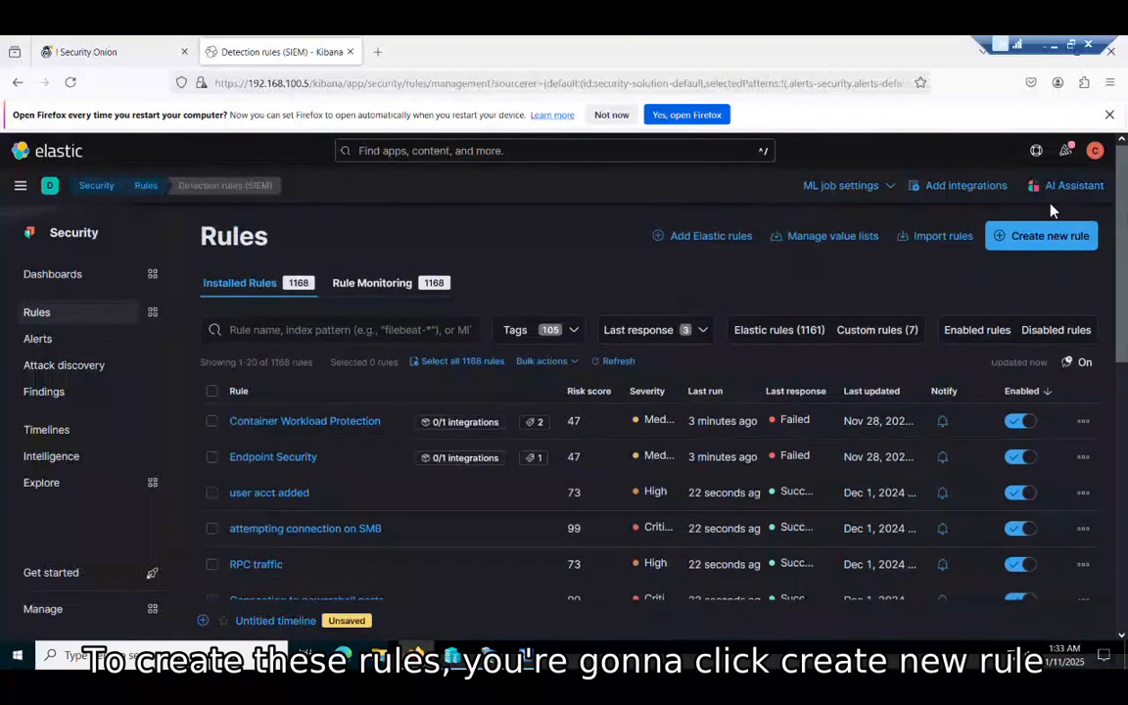
# Step: Start a new Custom query rule and place the cursor in its KQL query field
pyautogui.click(1036, 235)
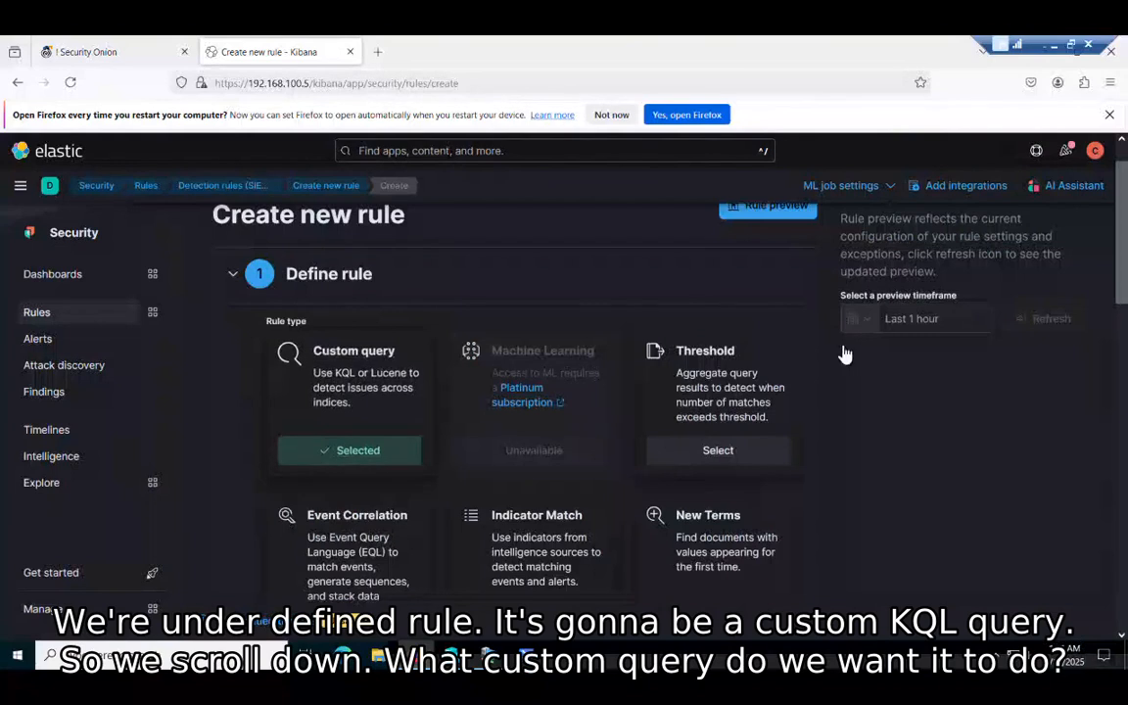
pyautogui.scroll(-3, 1042, 329)
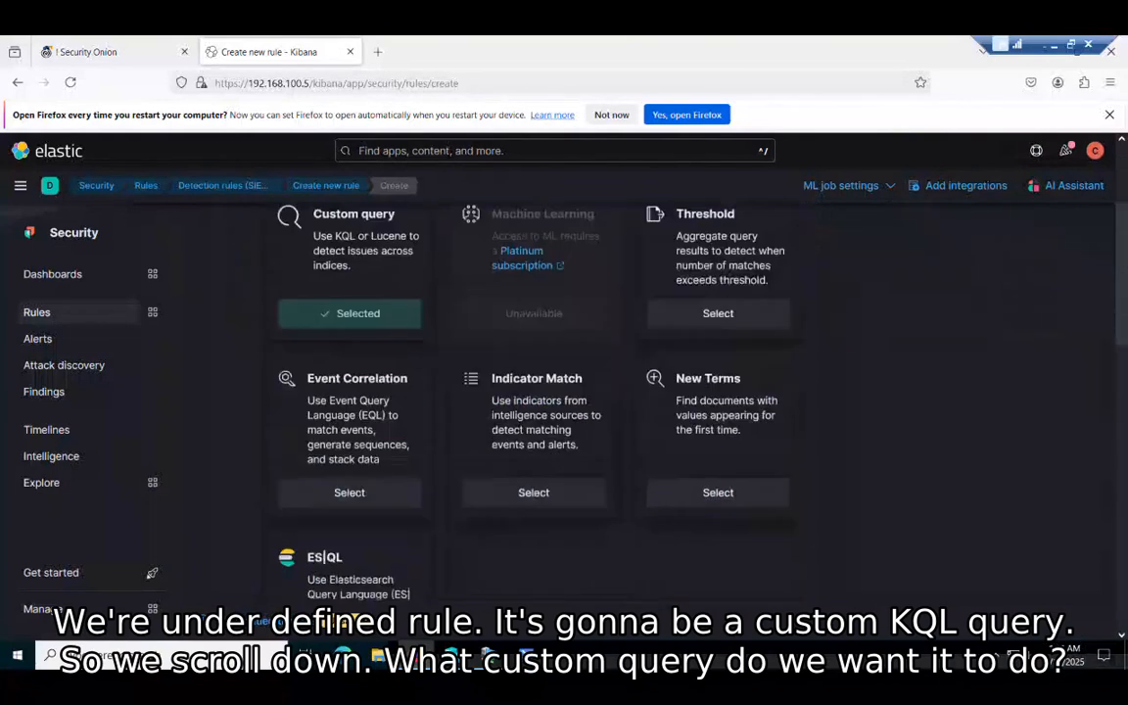
pyautogui.scroll(-5, 1042, 329)
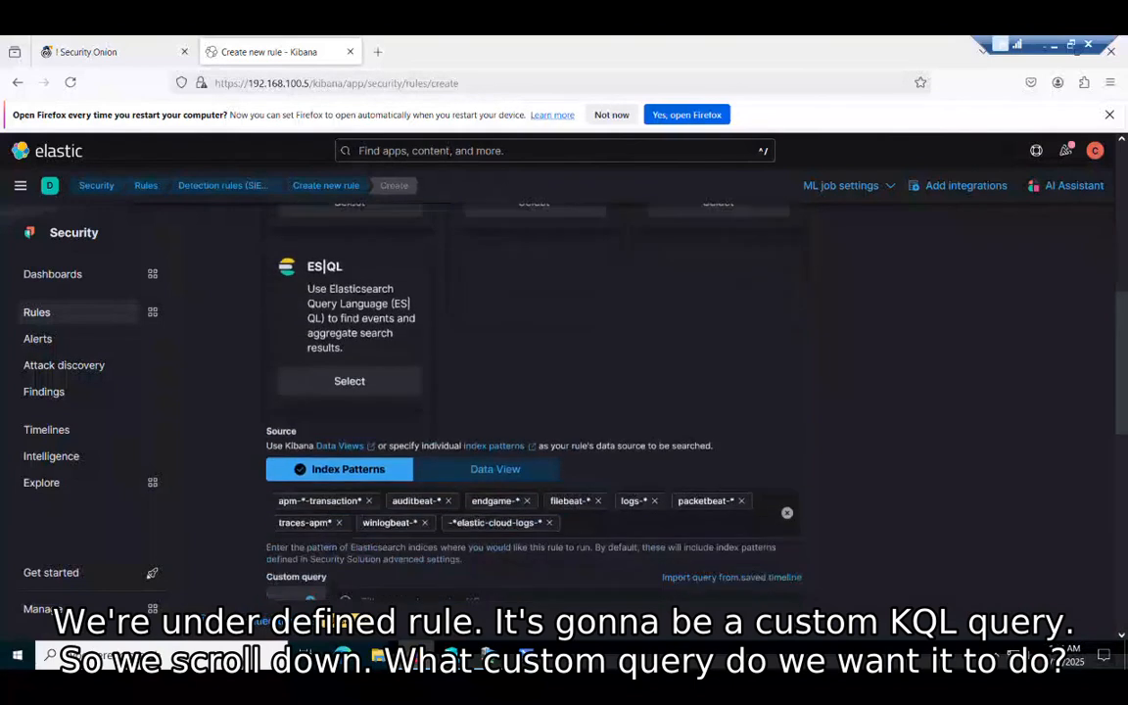
pyautogui.scroll(-1, 682, 559)
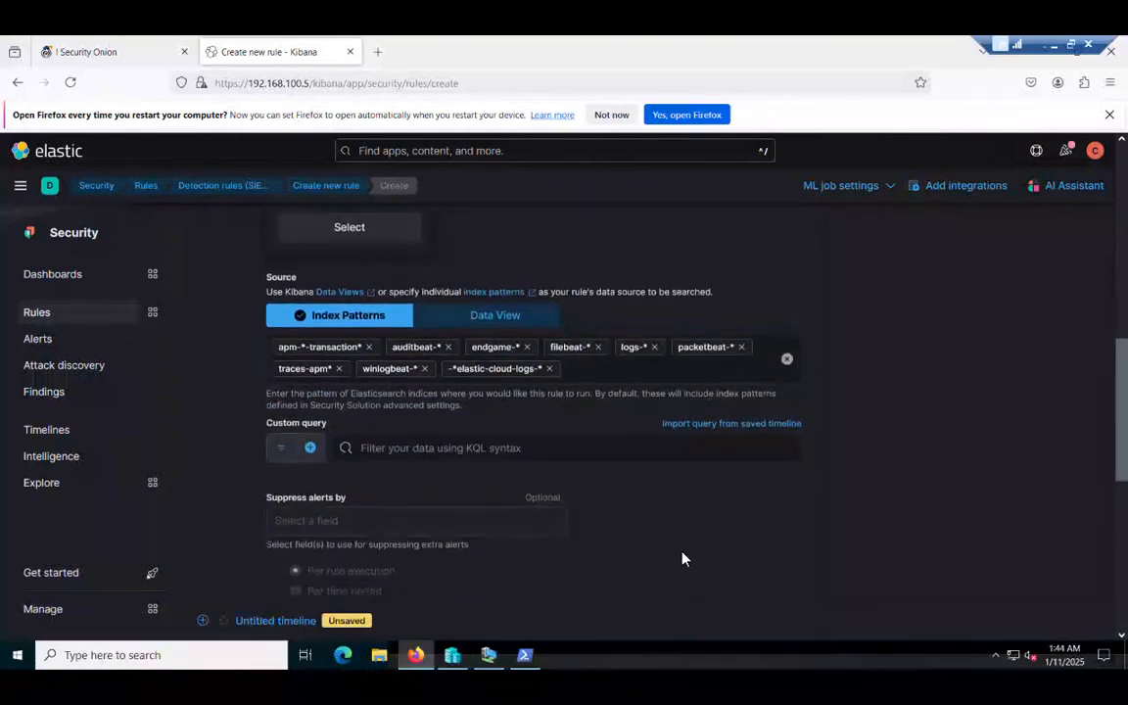
pyautogui.click(610, 448)
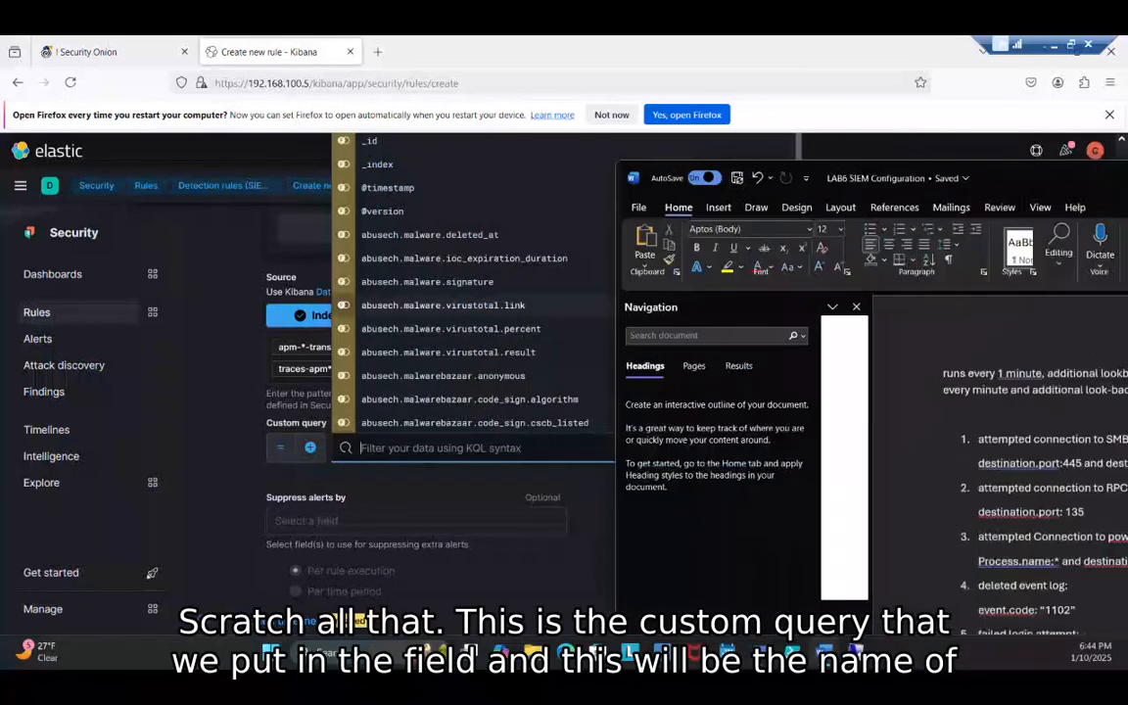
pyautogui.moveTo(1097, 114); pyautogui.dragTo(1045, 56)
pyautogui.click(1075, 351)
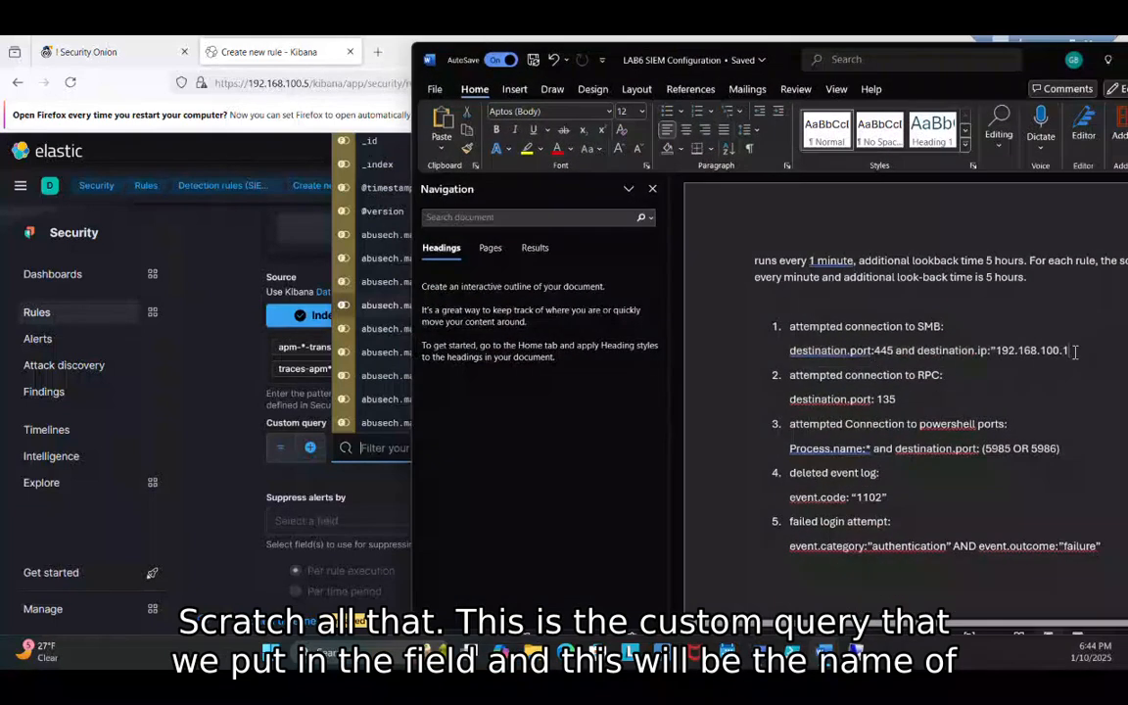
pyautogui.moveTo(790, 350); pyautogui.dragTo(1073, 352)
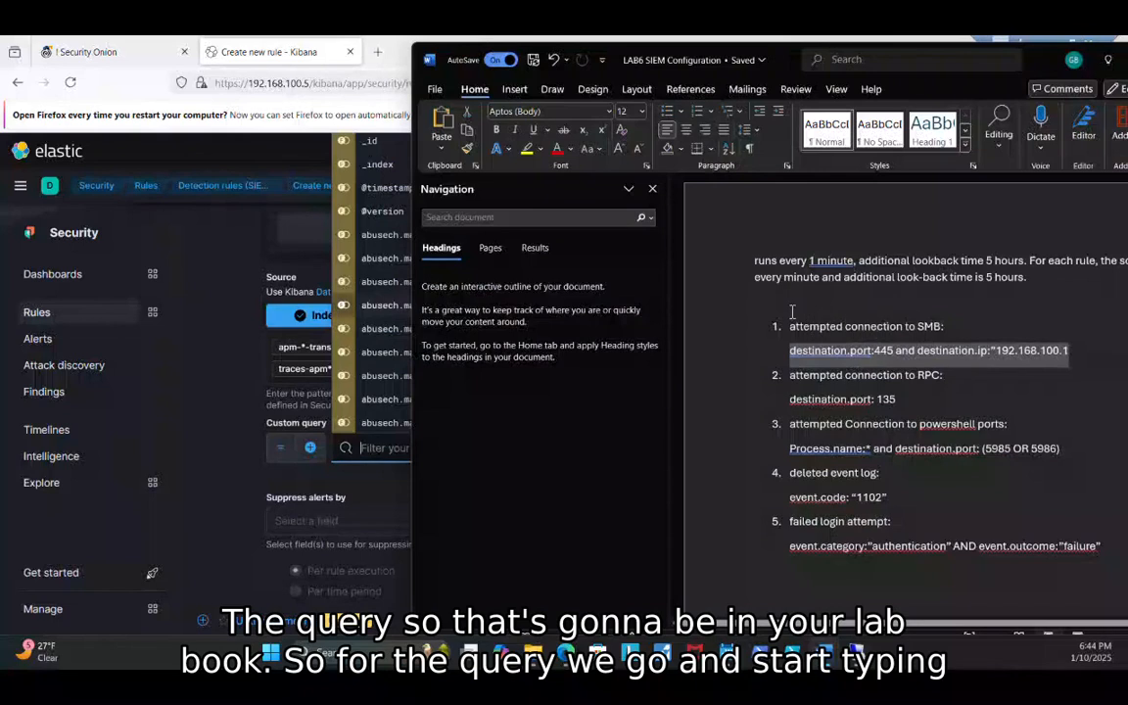
pyautogui.click(755, 301)
pyautogui.moveTo(790, 329); pyautogui.dragTo(948, 333)
pyautogui.click(974, 338)
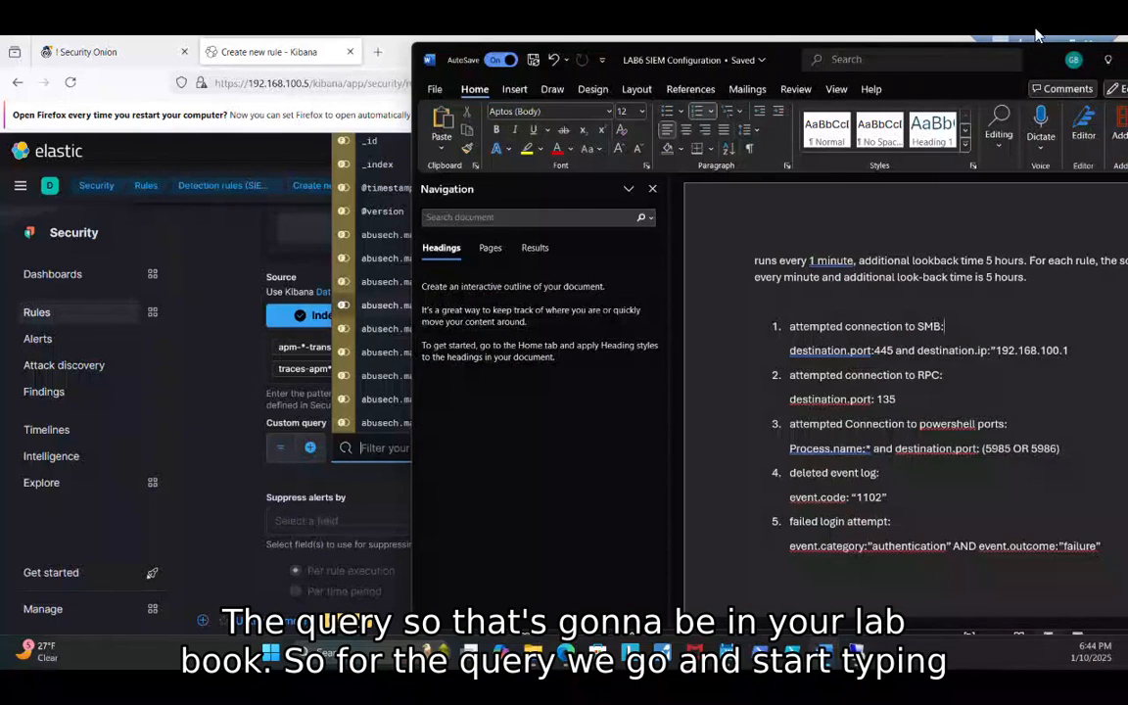
pyautogui.moveTo(1037, 35); pyautogui.dragTo(1127, 67)
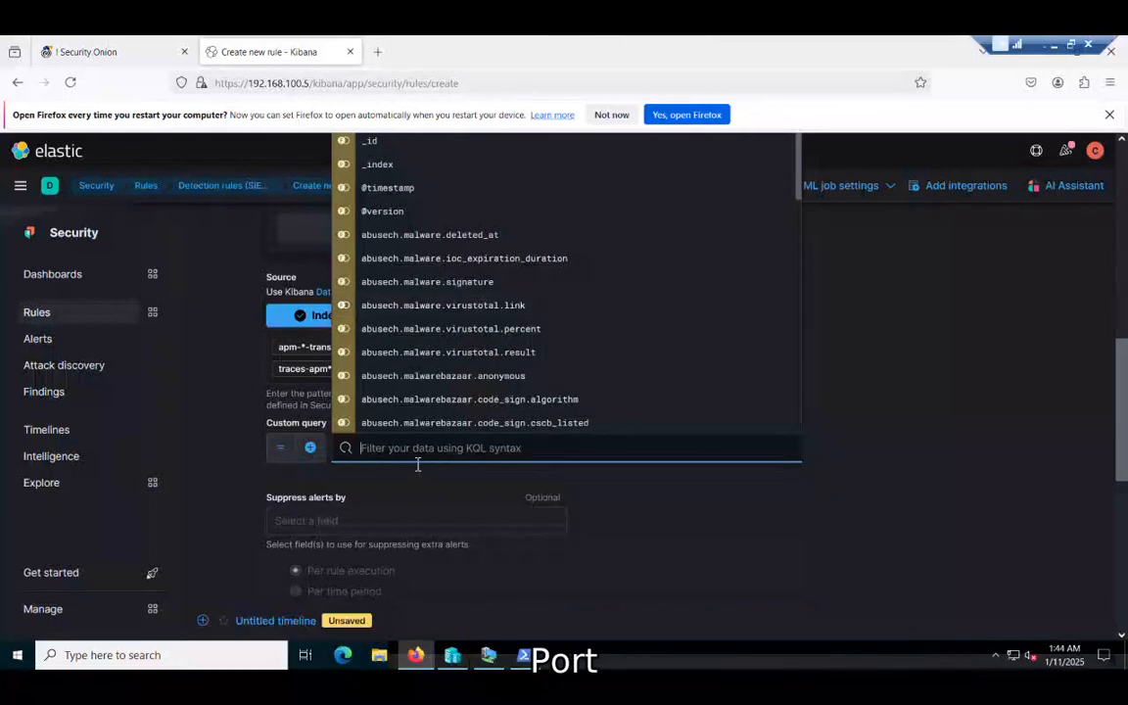
# Step: Enter the query destination.port: 445 and destination.ip:"192.168.100.1" and continue to About rule
pyautogui.write('destinati')
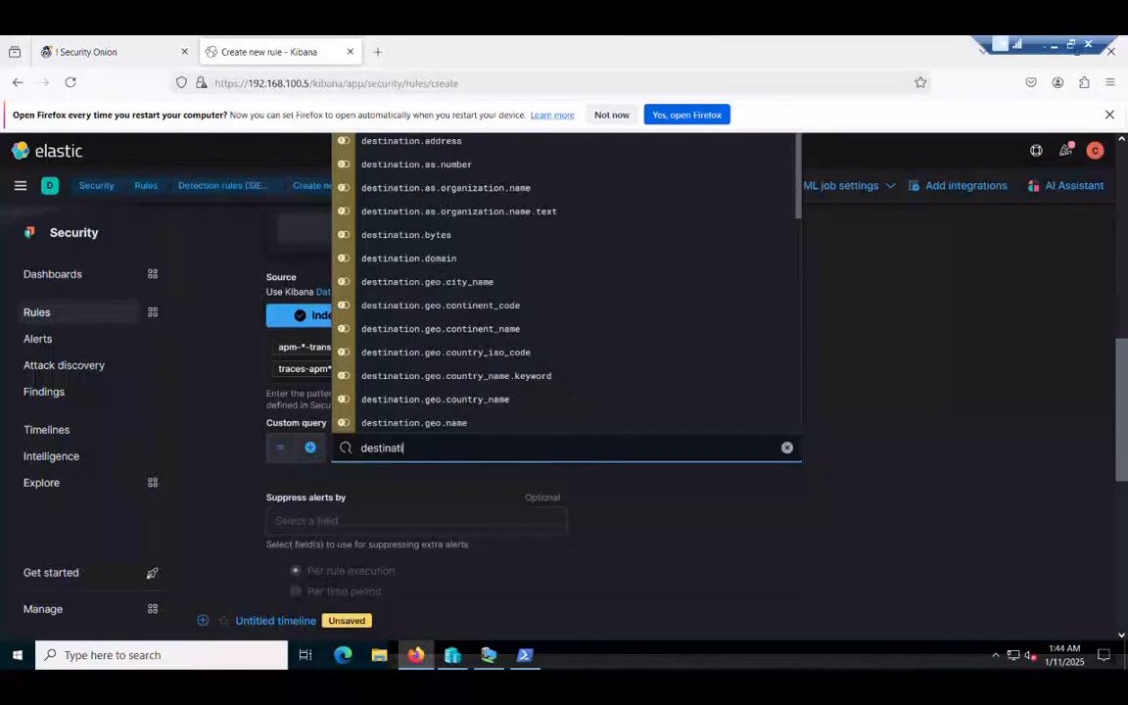
pyautogui.write('on.port')
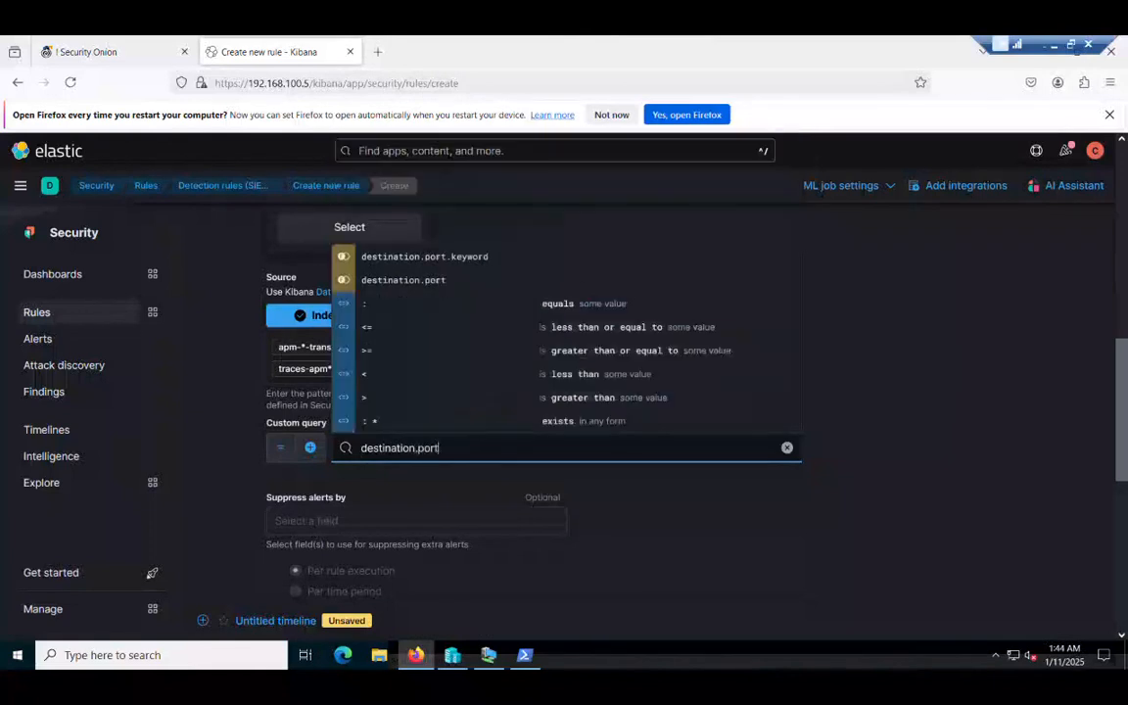
pyautogui.write(':')
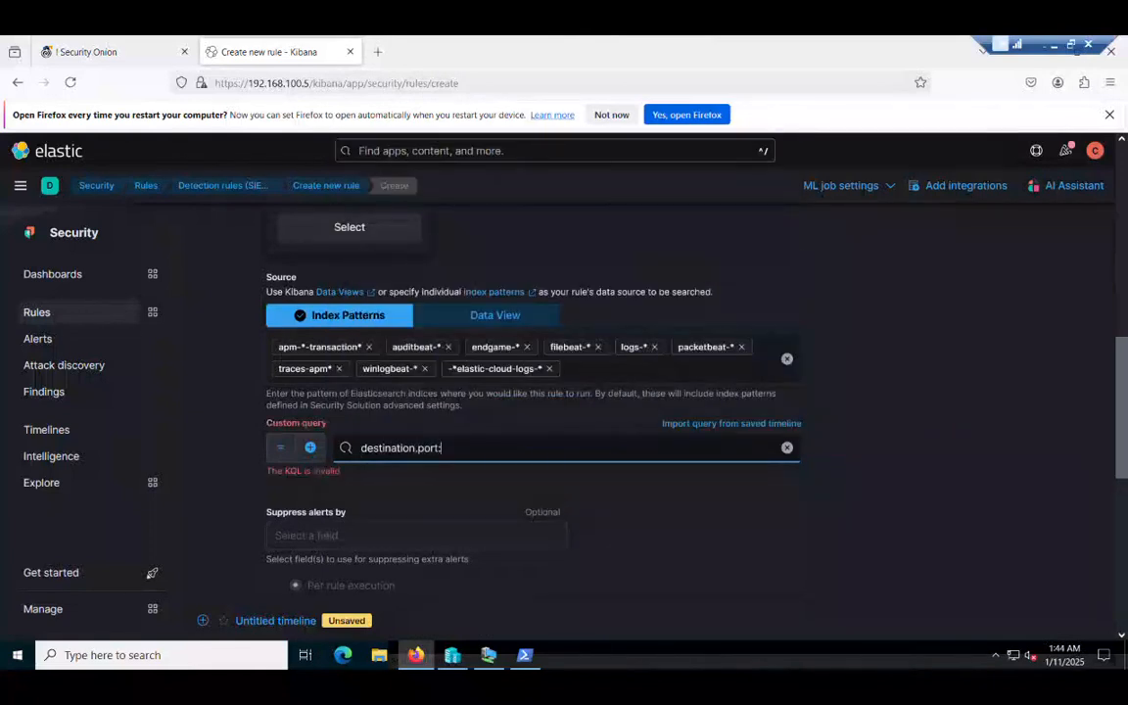
pyautogui.press('BackSpace')
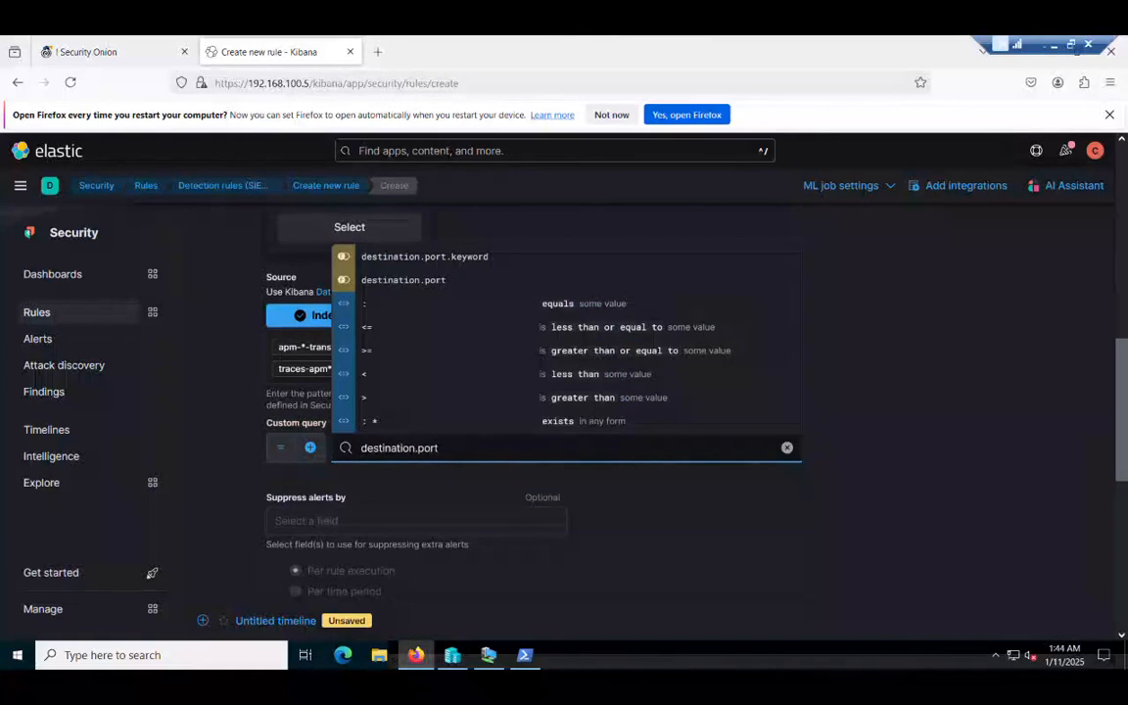
pyautogui.write(':')
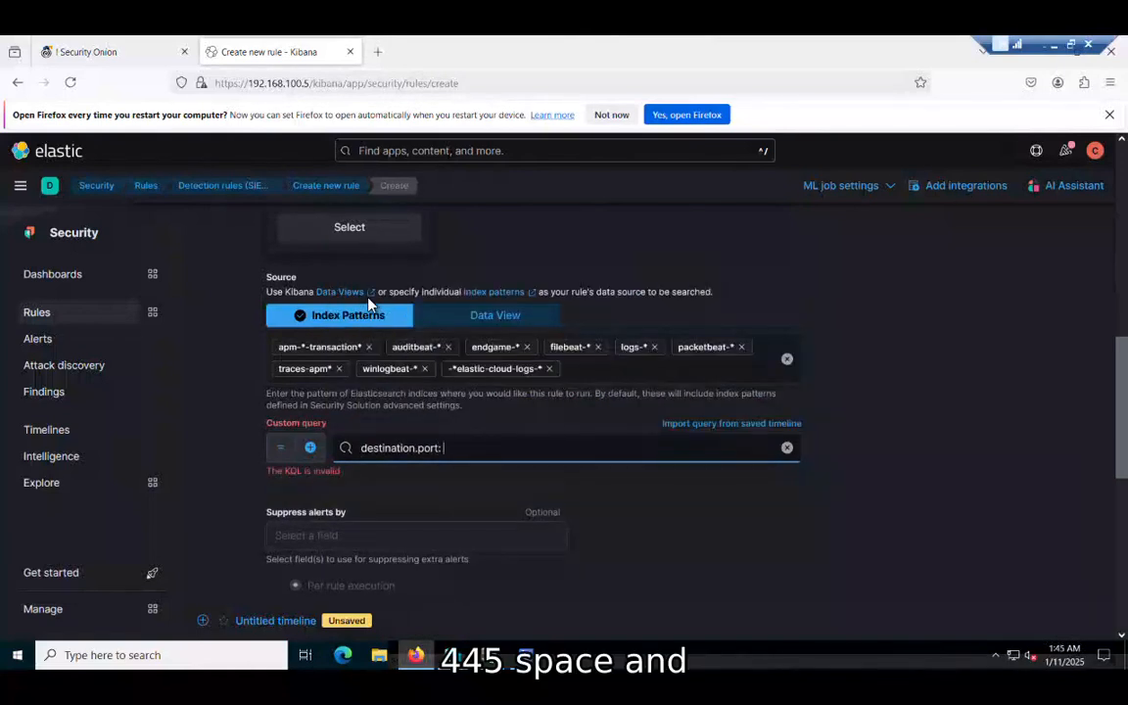
pyautogui.write(' 445')
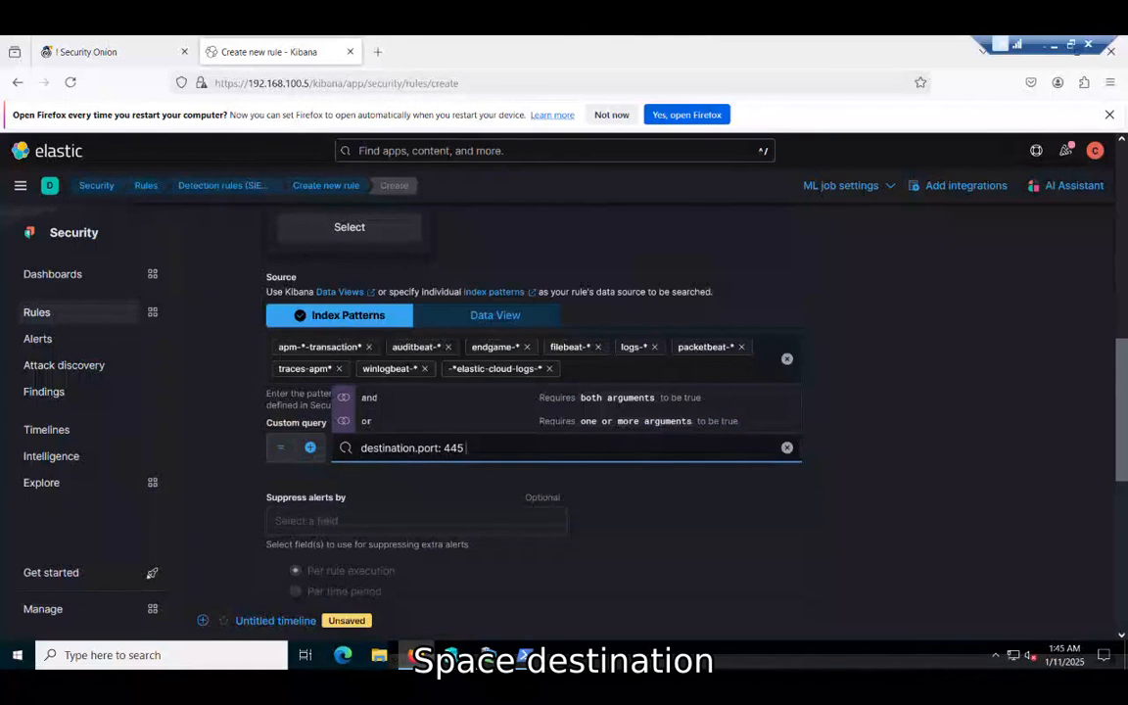
pyautogui.write(' and')
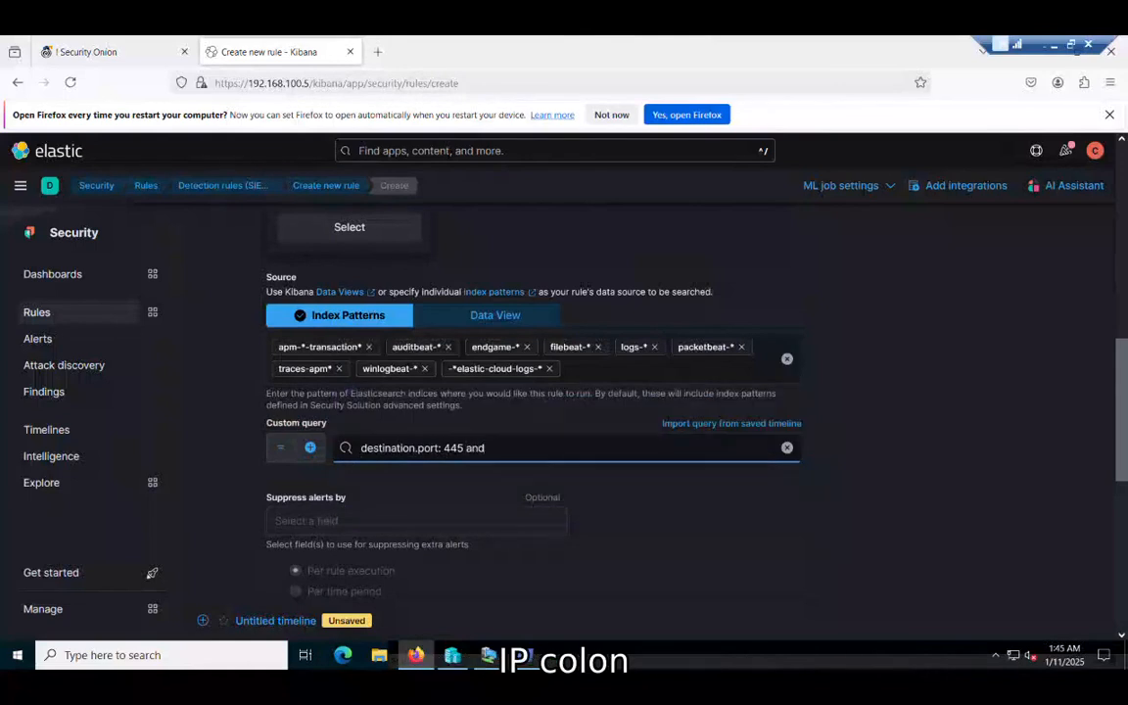
pyautogui.write(' destination')
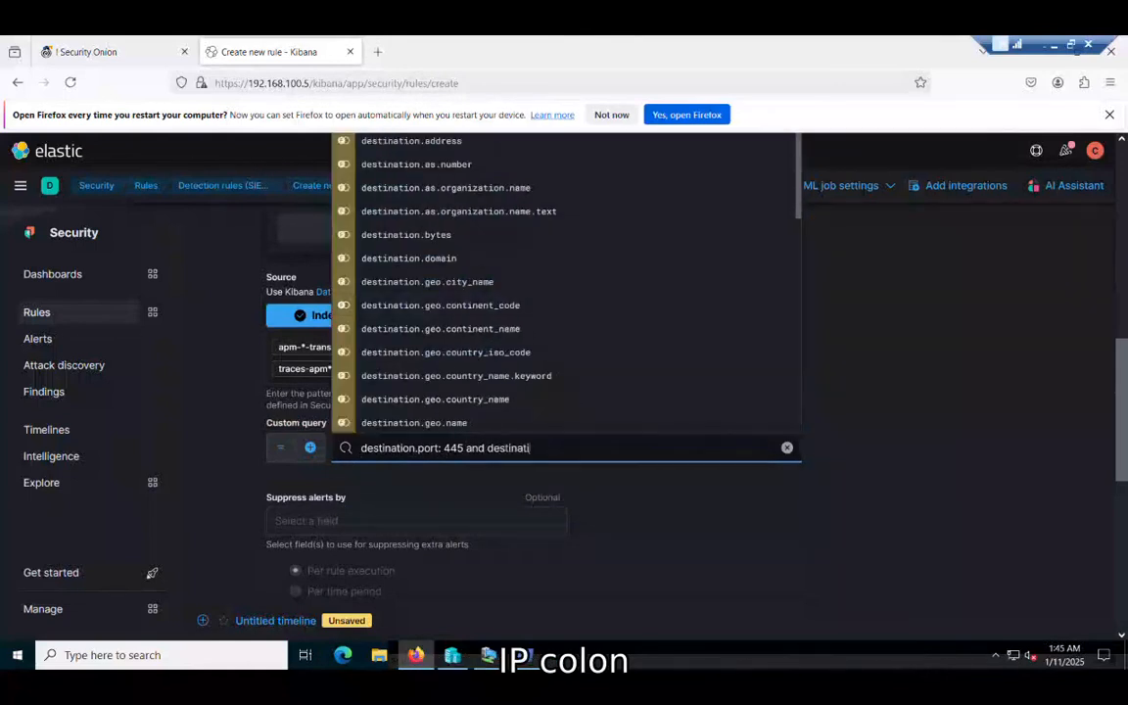
pyautogui.write('.ip')
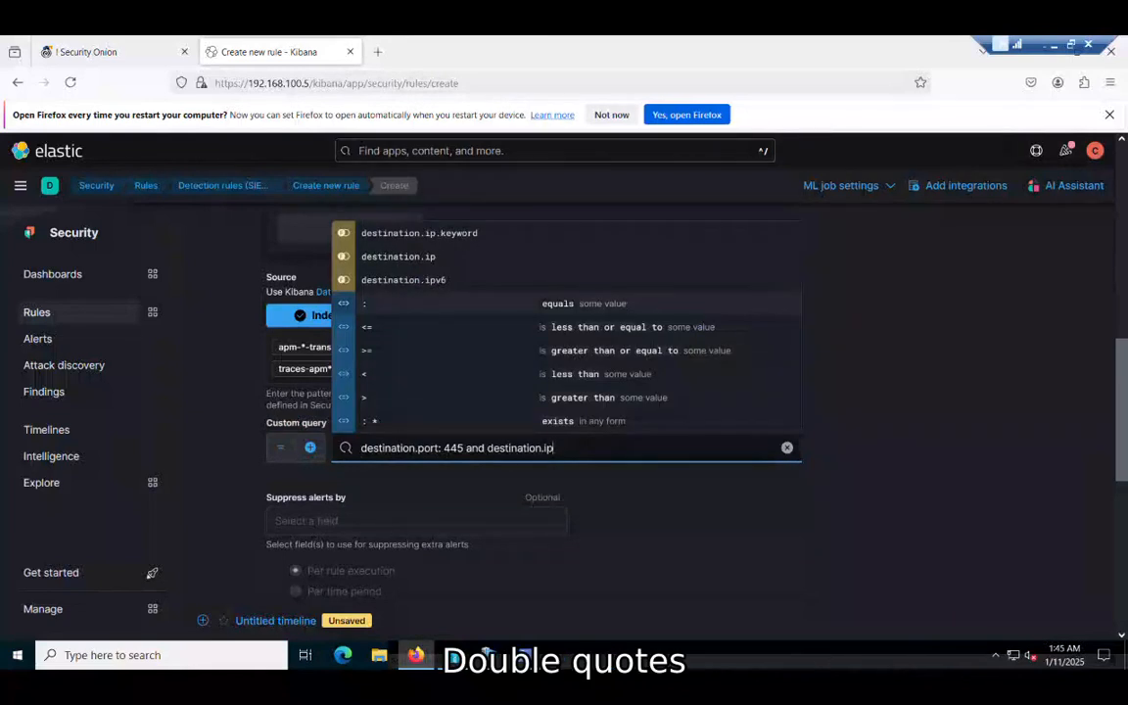
pyautogui.write(':')
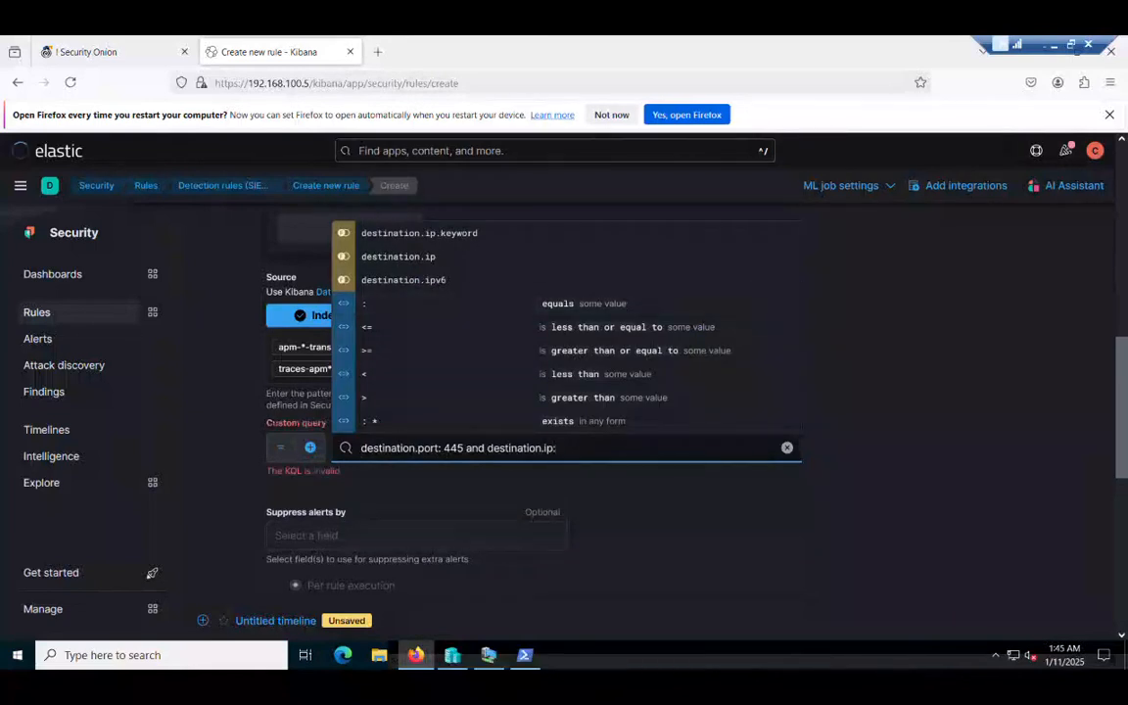
pyautogui.write('""')
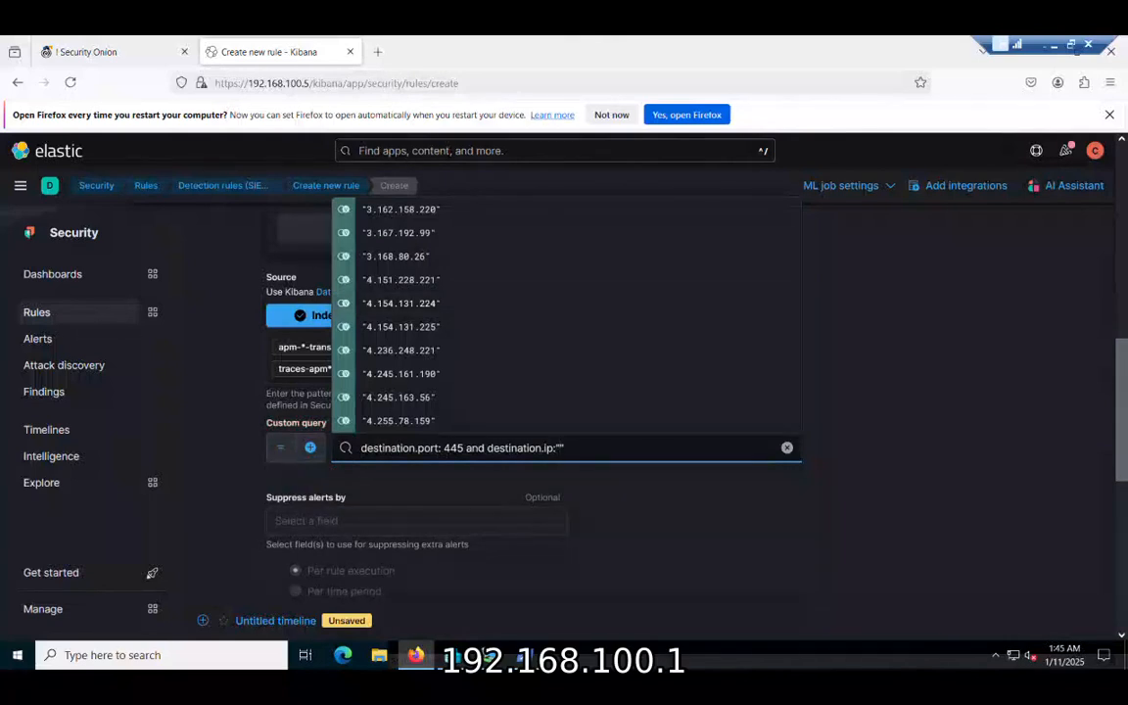
pyautogui.write('192.')
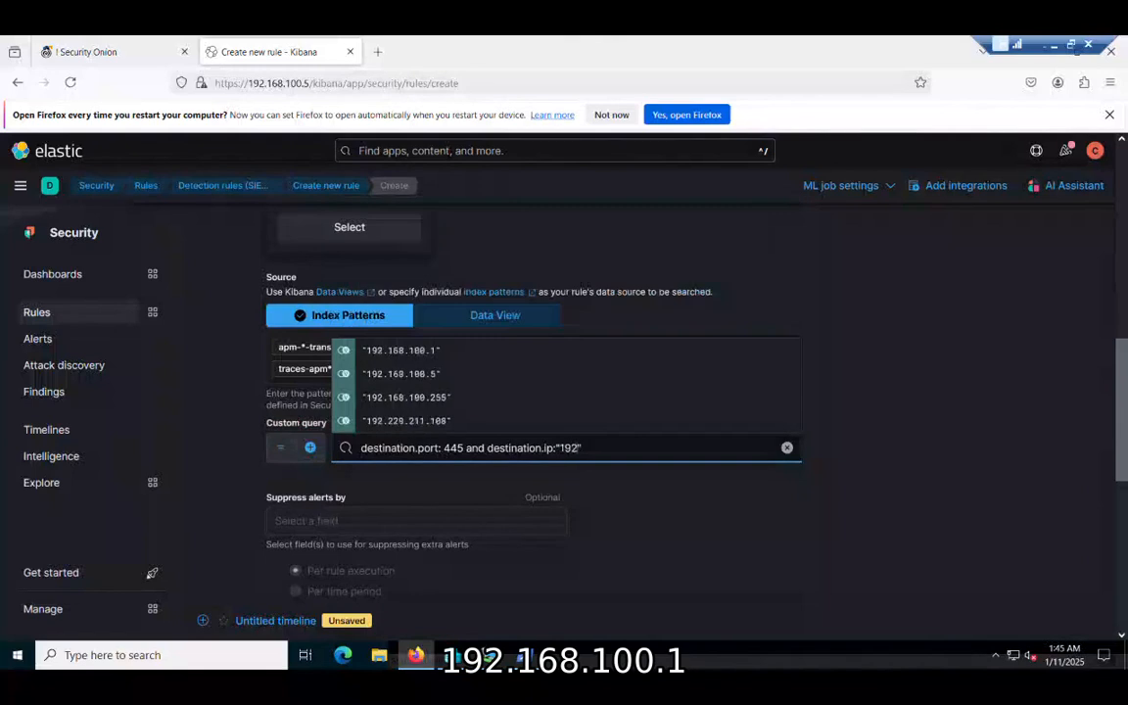
pyautogui.write('168')
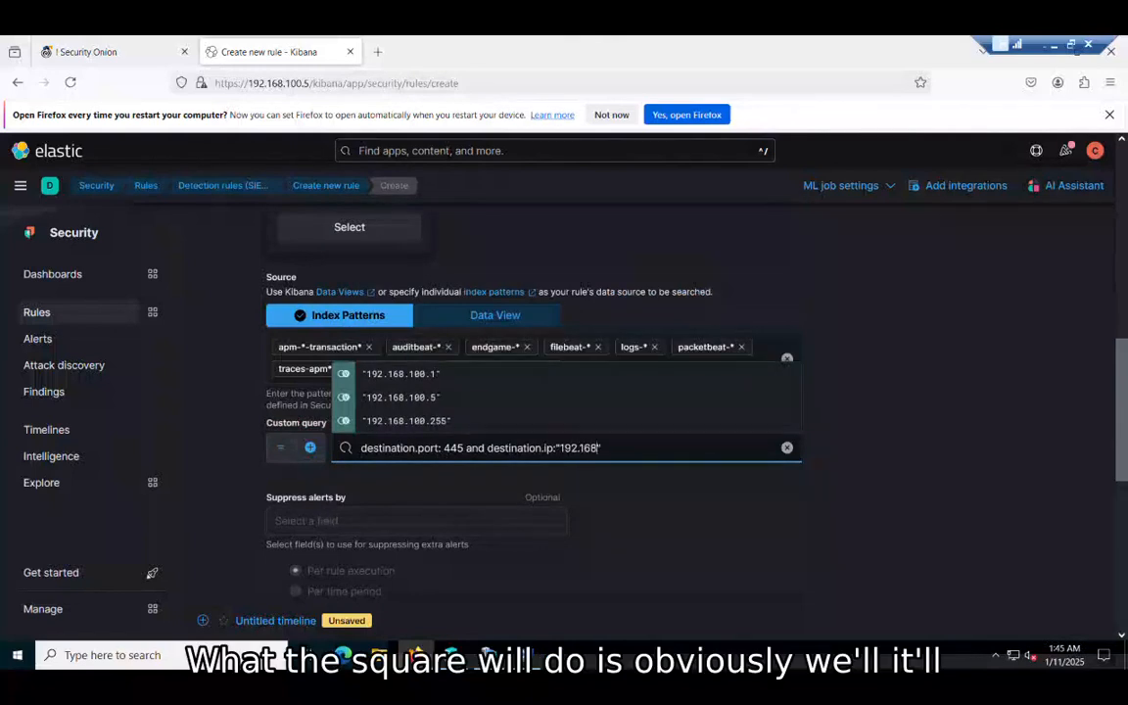
pyautogui.write('.100.1')
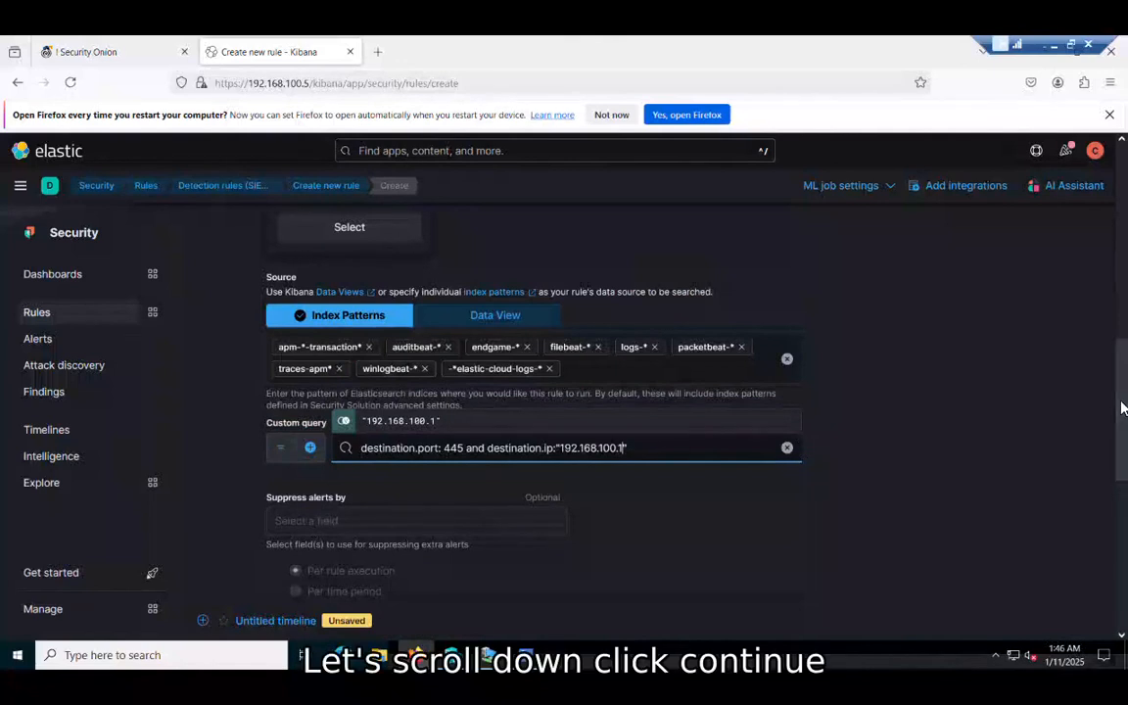
pyautogui.moveTo(1122, 408); pyautogui.dragTo(1125, 586)
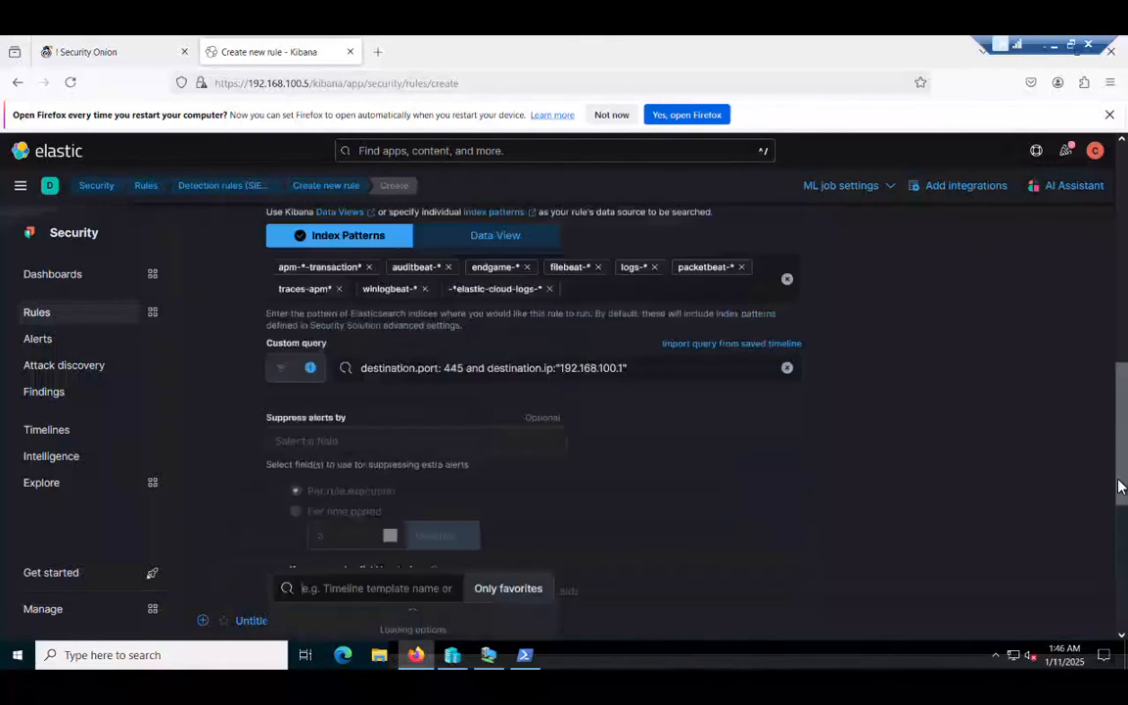
pyautogui.moveTo(1121, 487); pyautogui.dragTo(1121, 619)
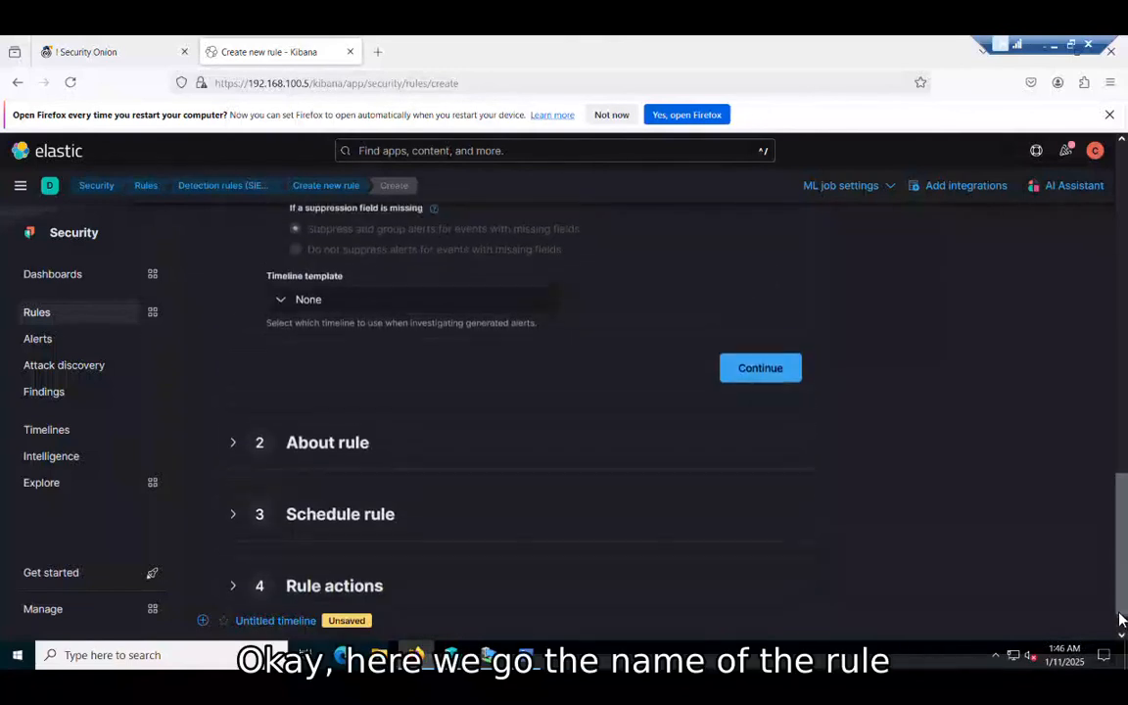
pyautogui.click(760, 369)
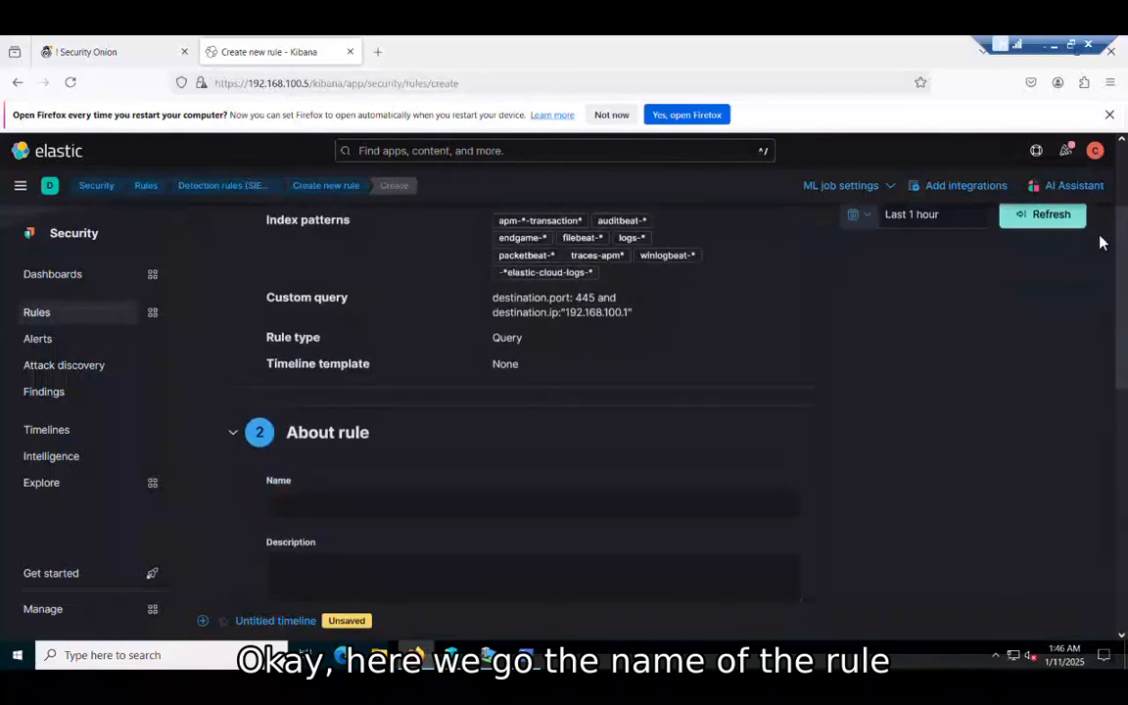
# Step: Name the rule 'attempted connection to SMB' and describe it as alerting on SMB connection attempts
pyautogui.moveTo(1121, 238); pyautogui.dragTo(1125, 339)
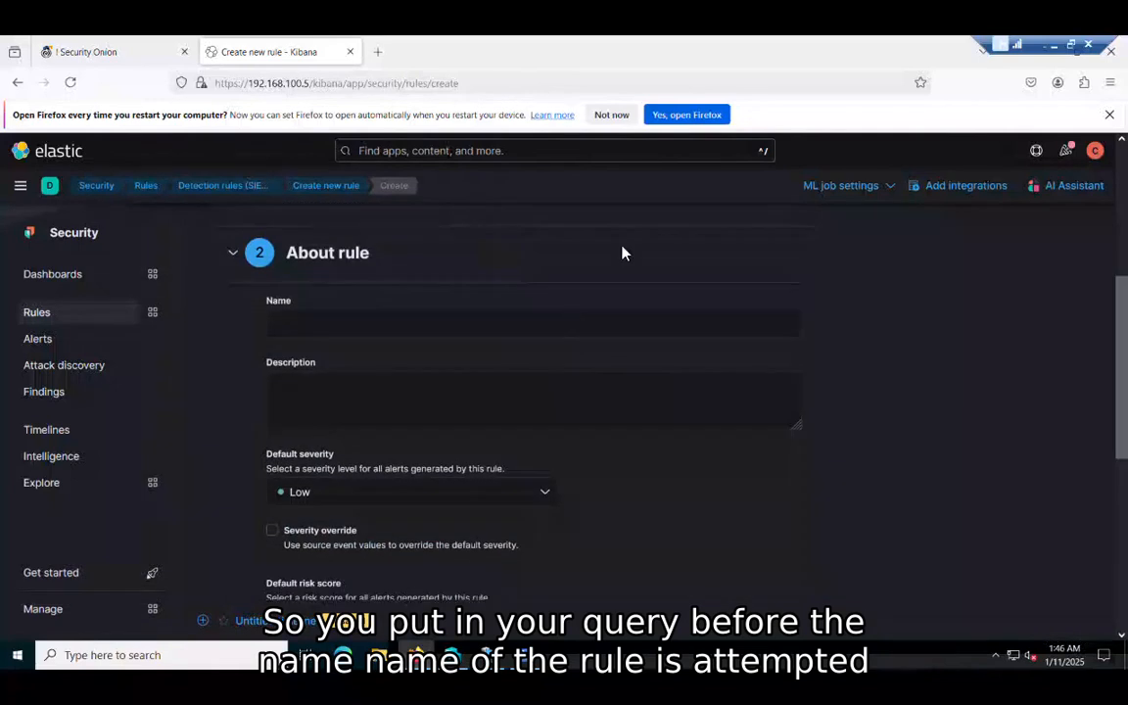
pyautogui.click(558, 333)
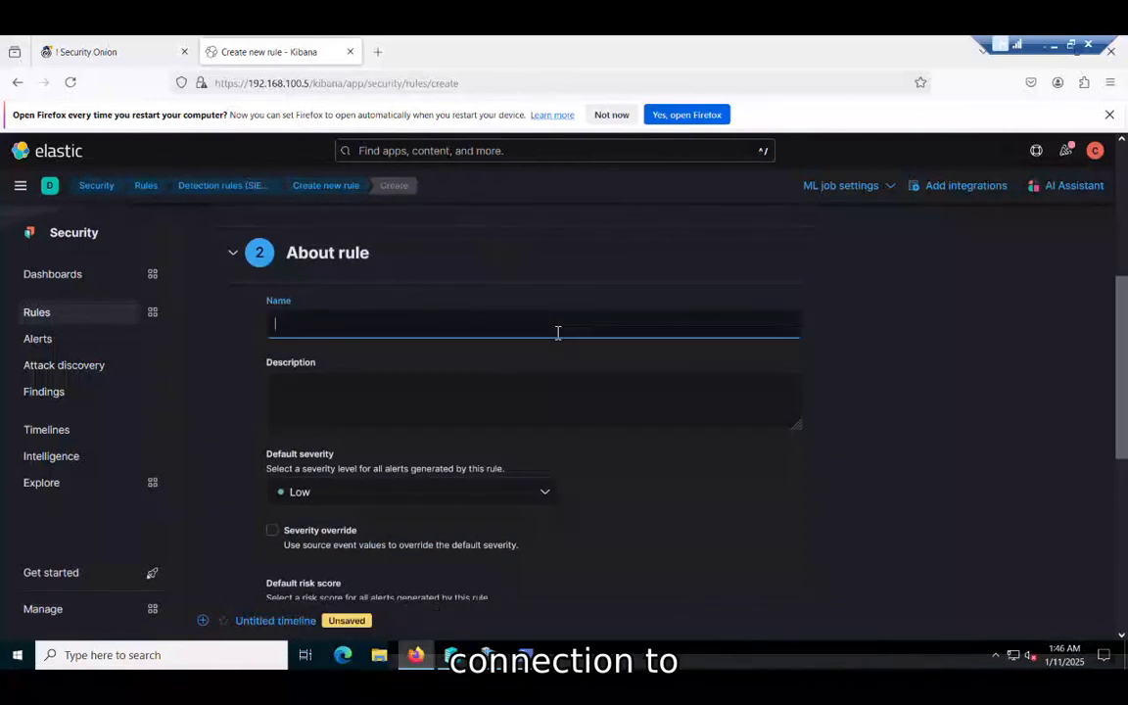
pyautogui.write('att')
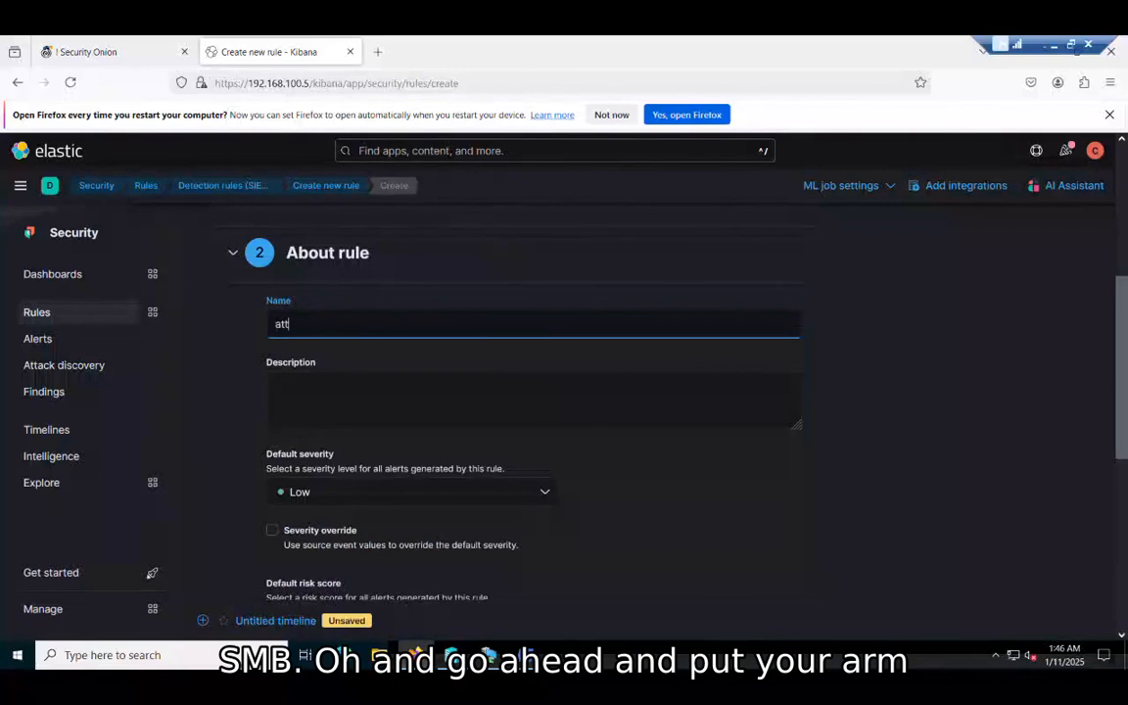
pyautogui.write('empted connection to SMB:')
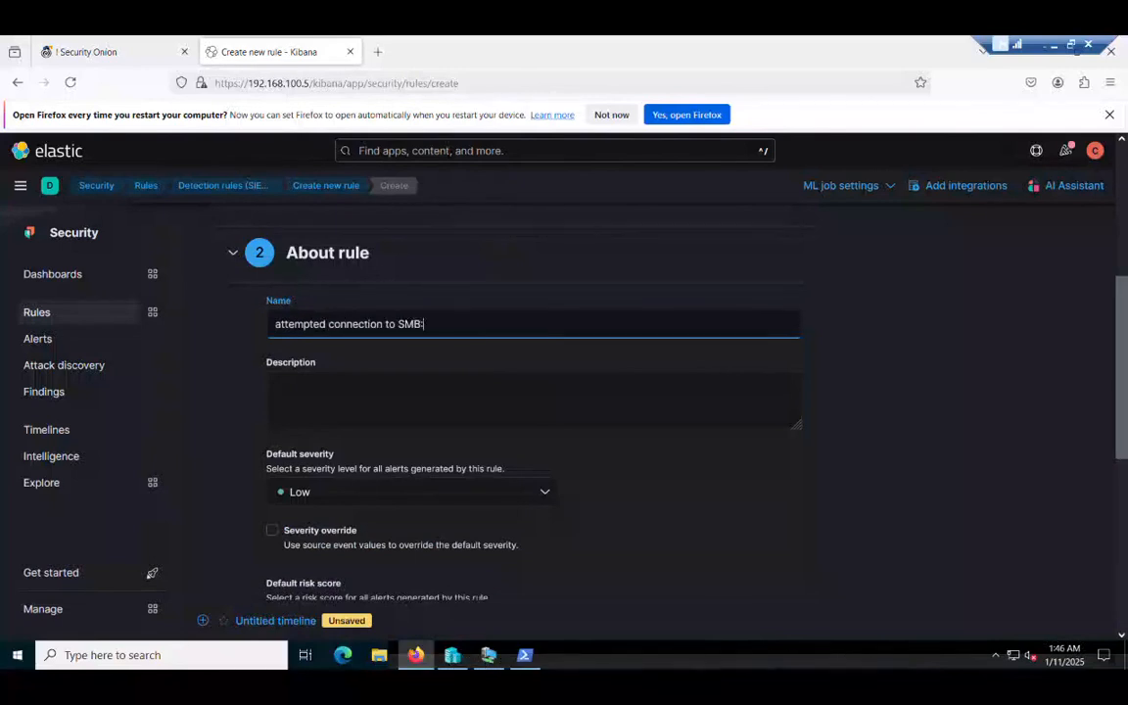
pyautogui.press('BackSpace')
pyautogui.write('gbrown')
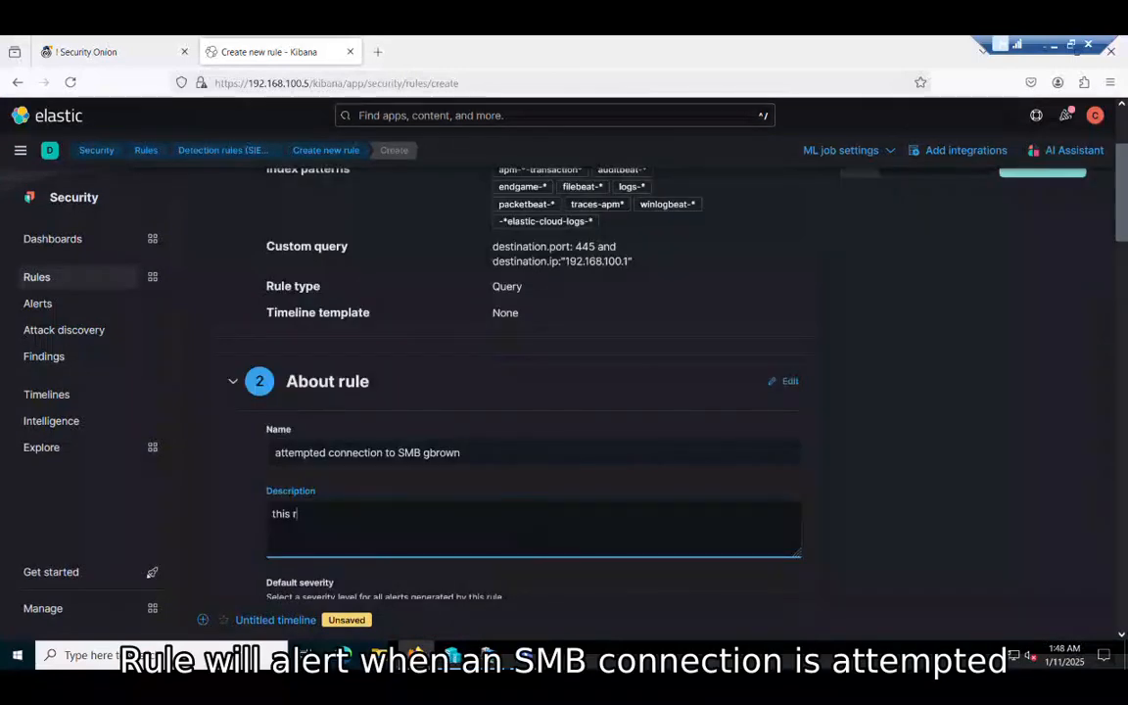
pyautogui.write('ule will alert when an SMB ')
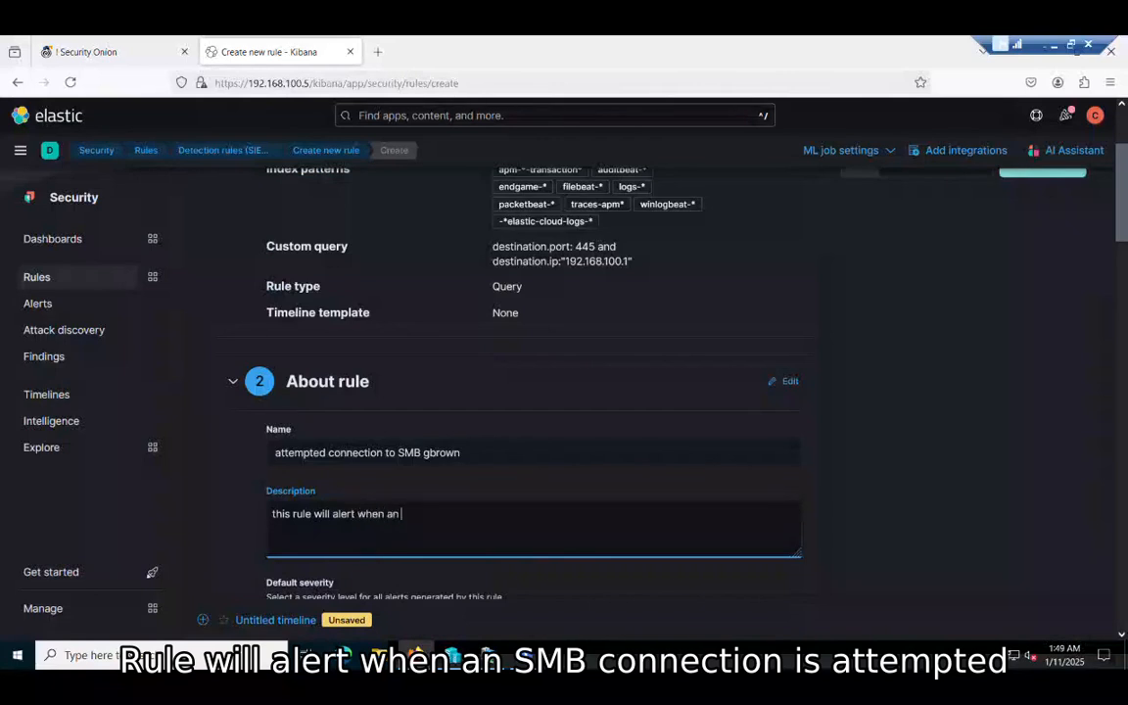
pyautogui.write('con')
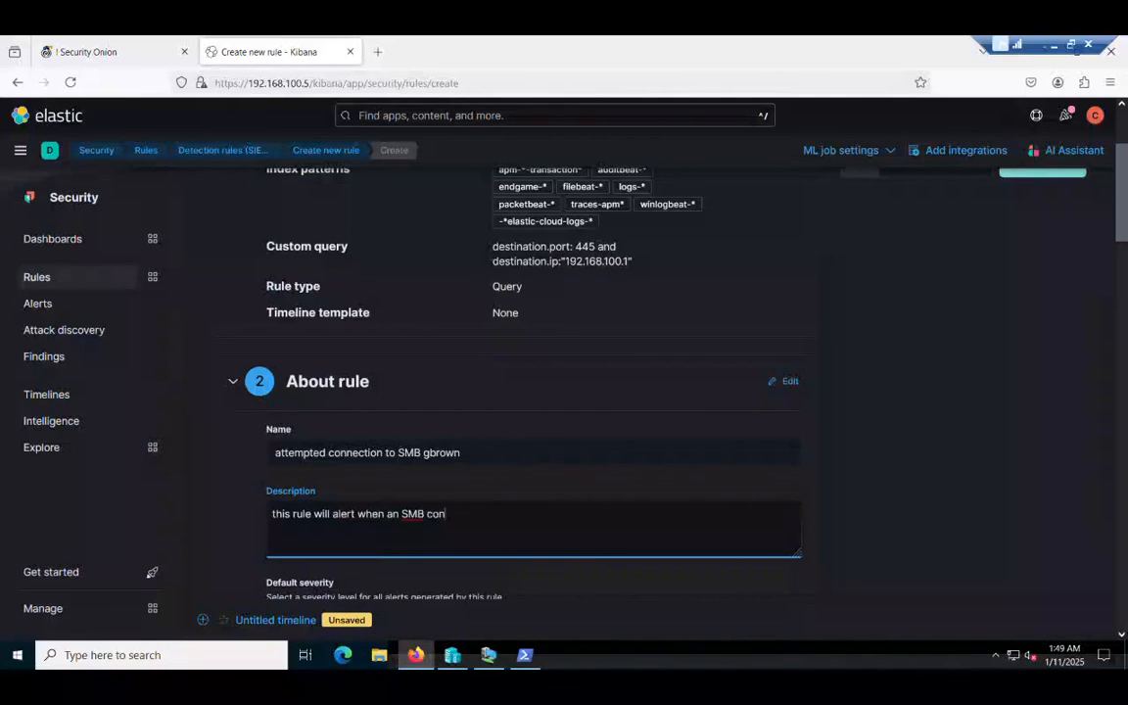
pyautogui.write('nection is attempted')
pyautogui.moveTo(1122, 196); pyautogui.dragTo(1115, 587)
# Step: Set a 5-hour additional look-back, then create and enable the SMB rule
pyautogui.click(760, 360)
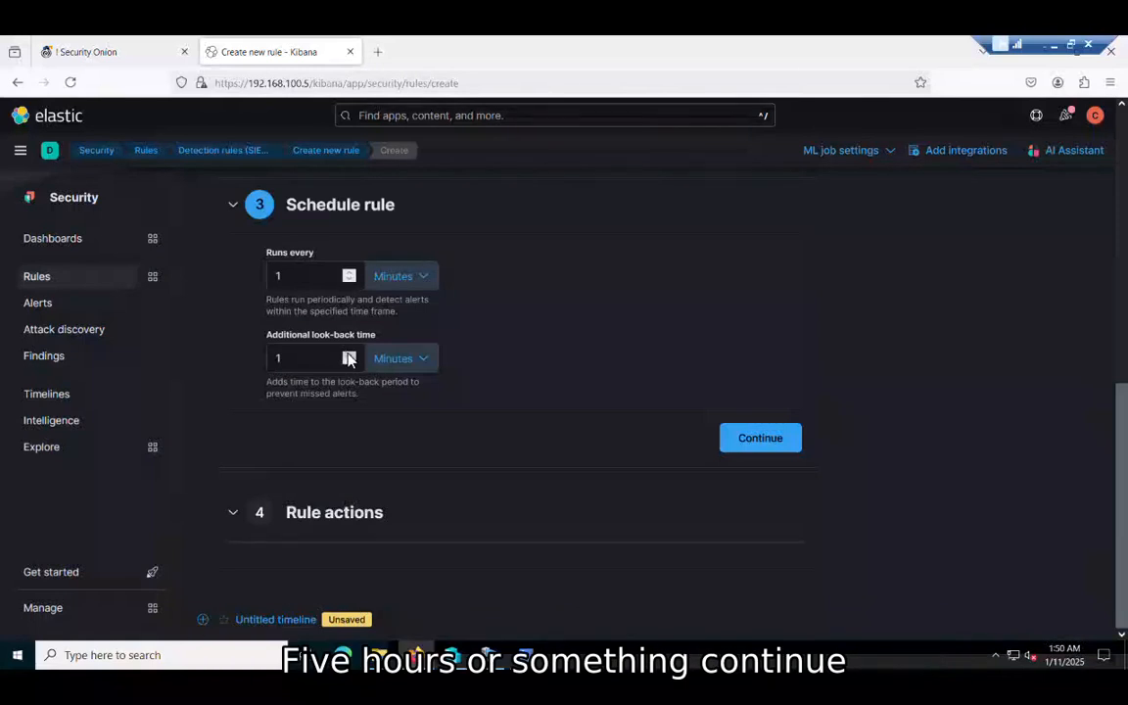
pyautogui.doubleClick(308, 359)
pyautogui.write('6')
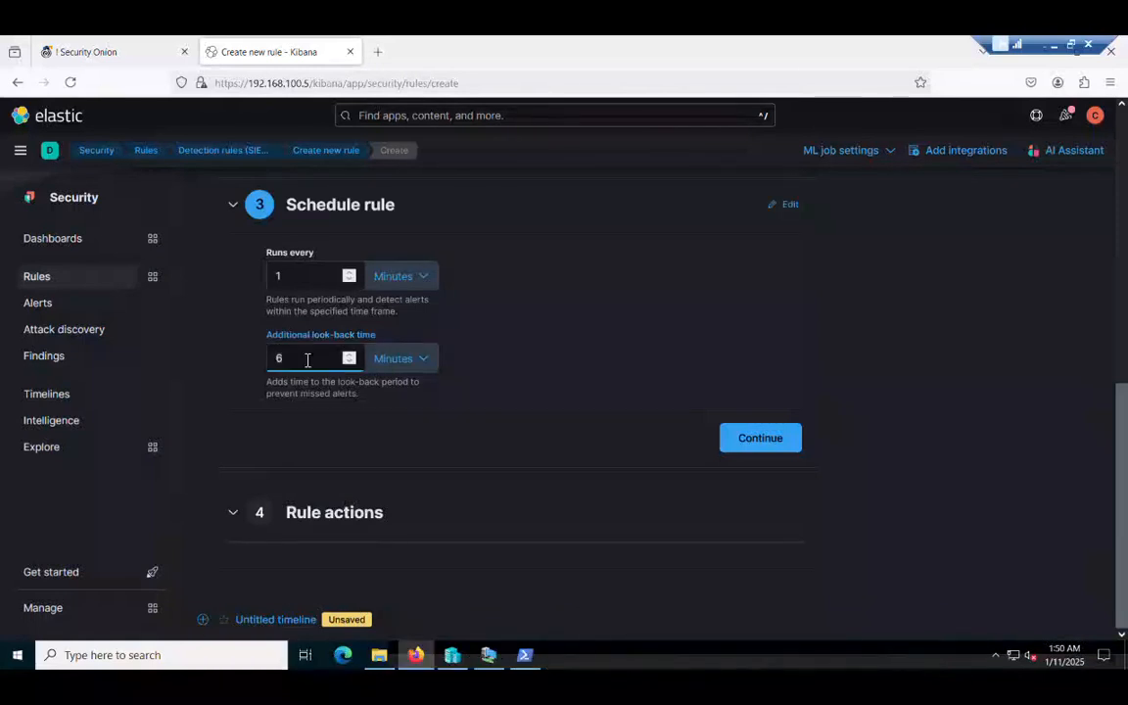
pyautogui.press('BackSpace')
pyautogui.write('5')
pyautogui.click(425, 363)
pyautogui.click(402, 420)
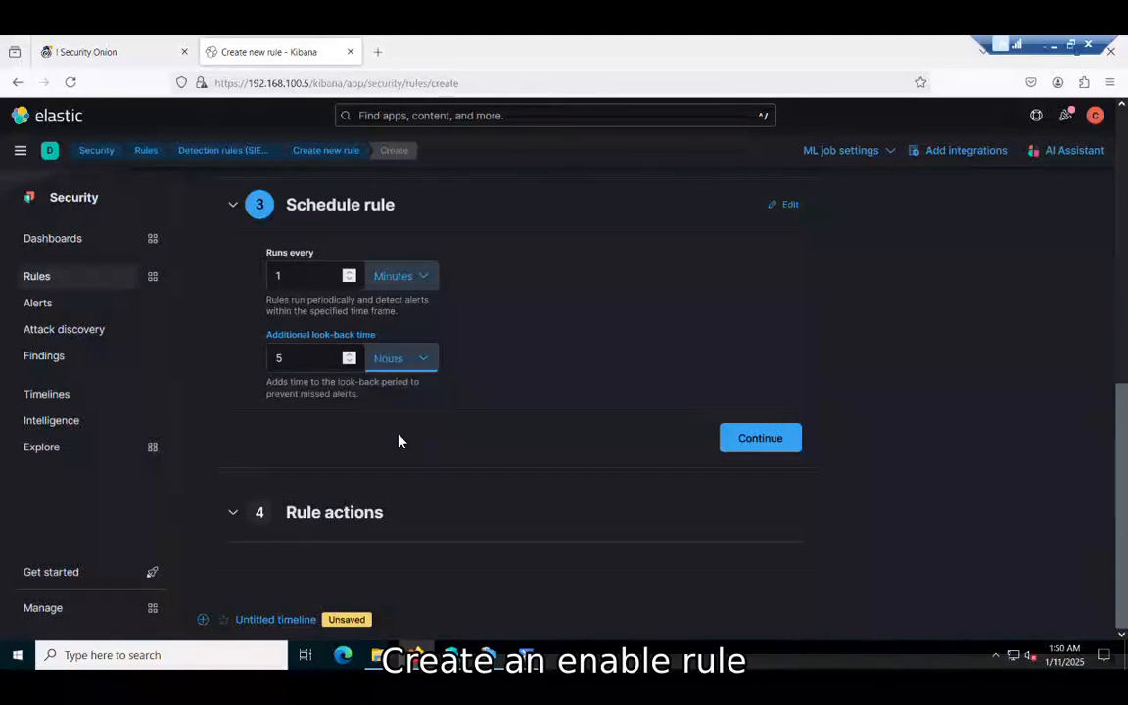
pyautogui.click(744, 446)
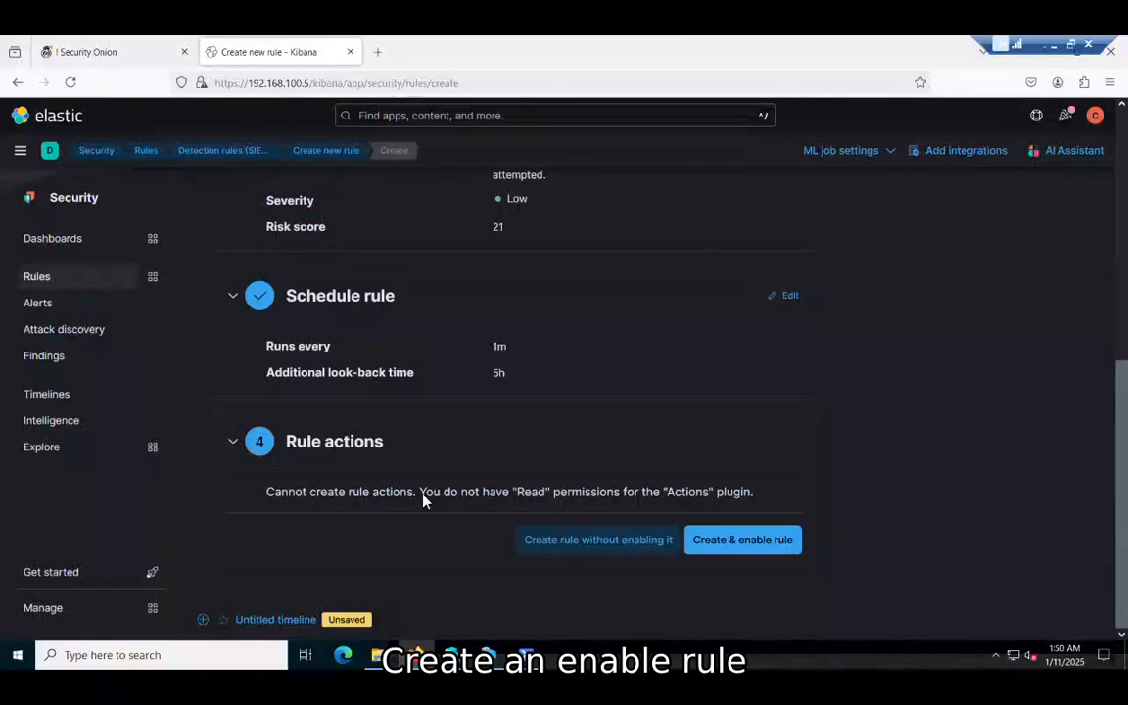
pyautogui.click(721, 560)
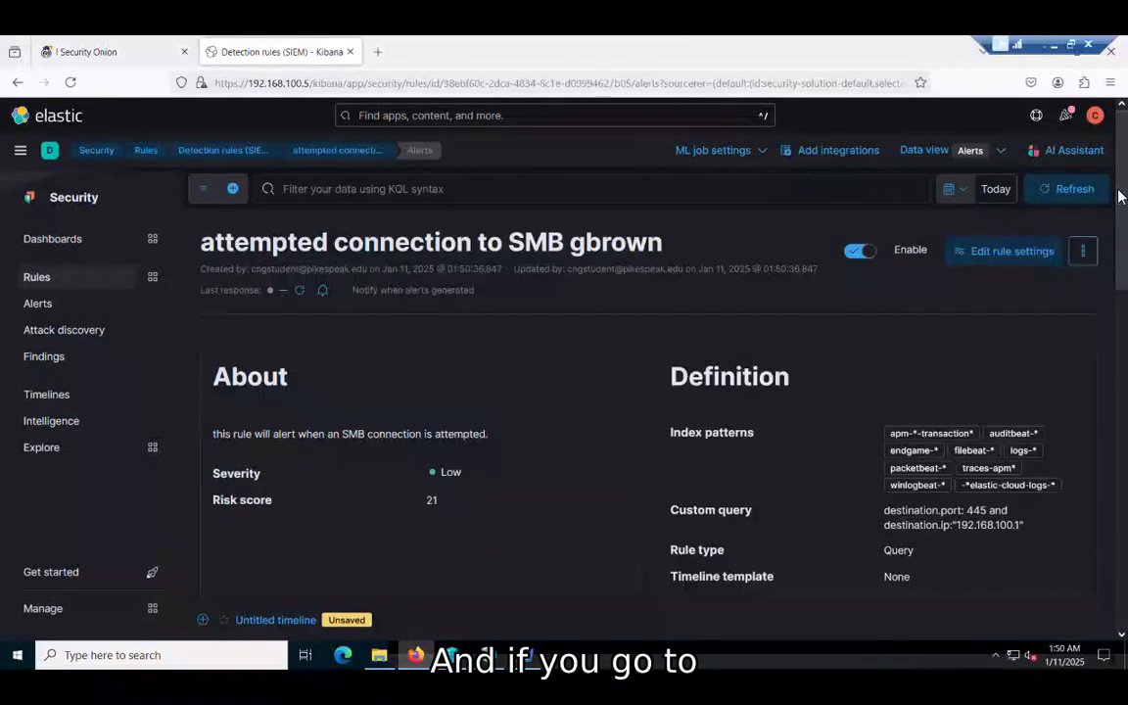
# Step: Go to the Security detection rules list from the main Kibana navigation
pyautogui.scroll(-5, 1120, 196)
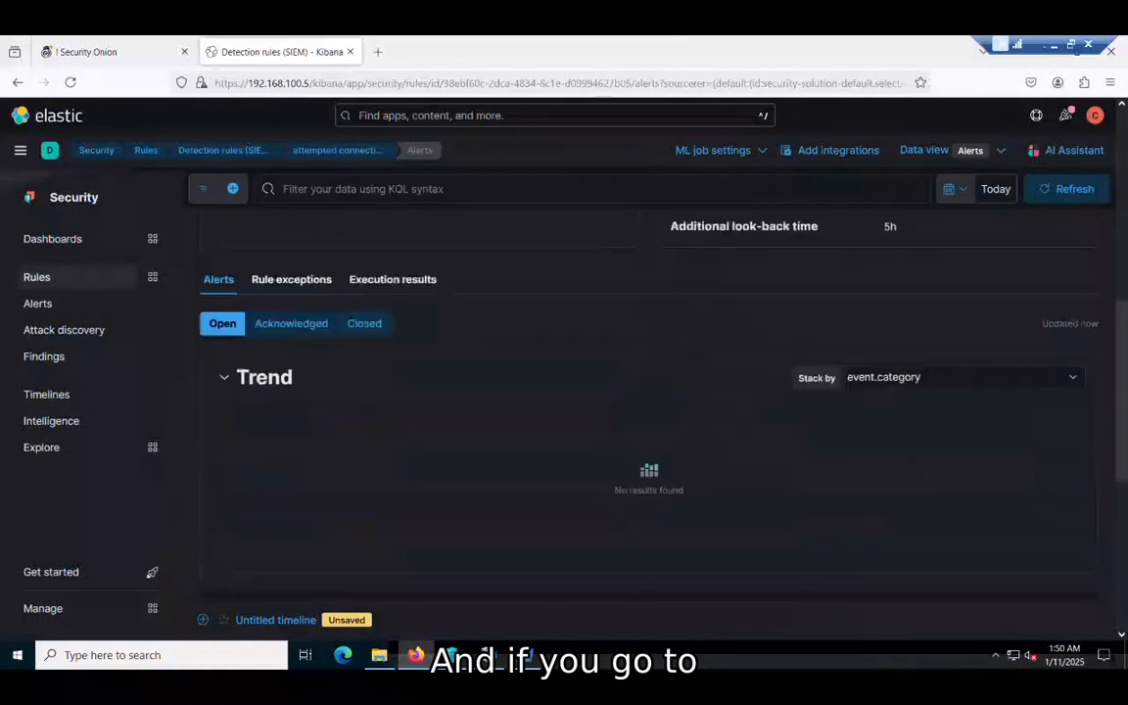
pyautogui.scroll(-3, 1124, 195)
pyautogui.scroll(8, 1124, 195)
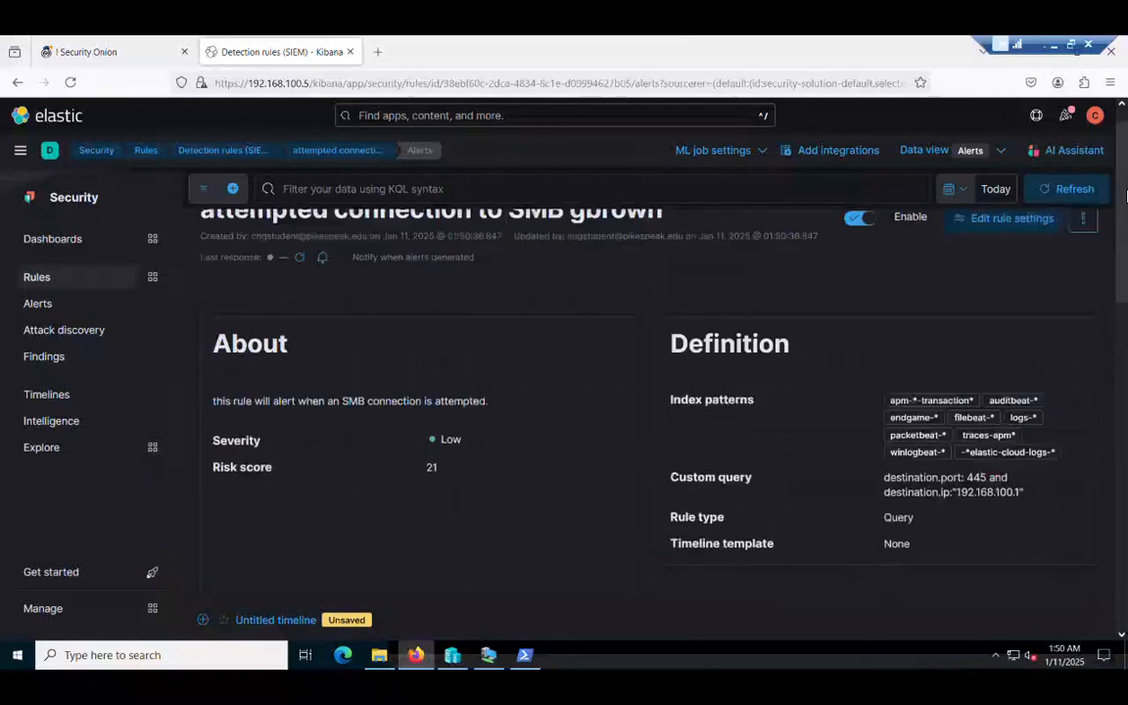
pyautogui.moveTo(1126, 196); pyautogui.dragTo(1126, 183)
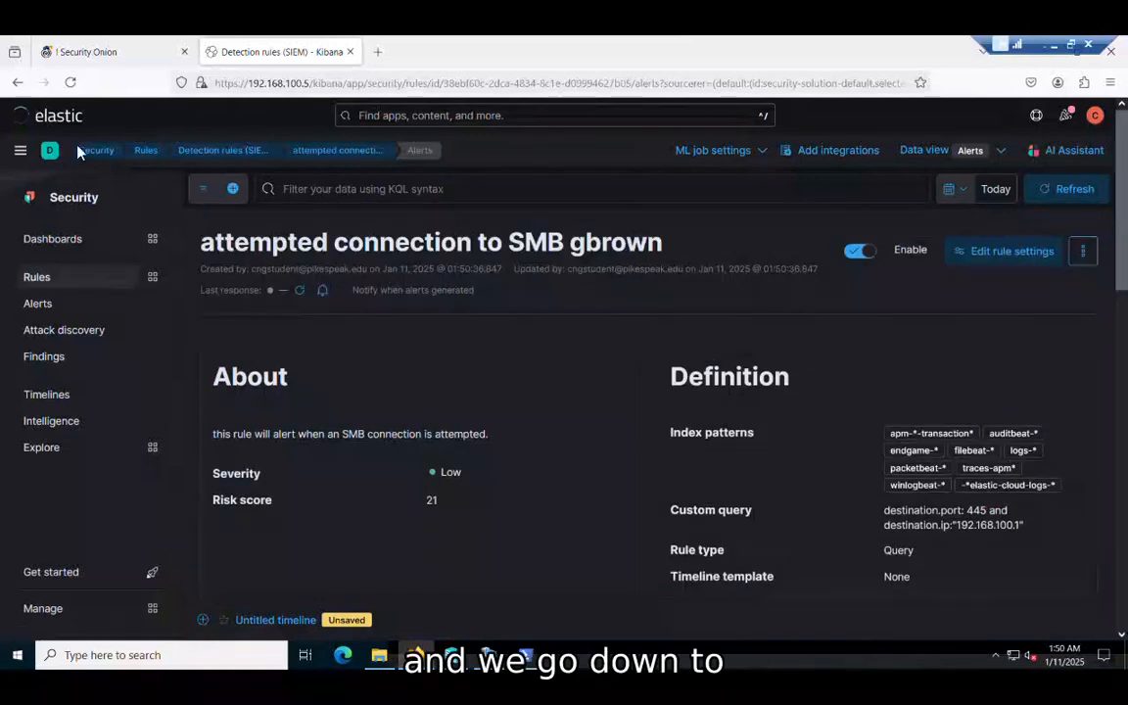
pyautogui.click(20, 149)
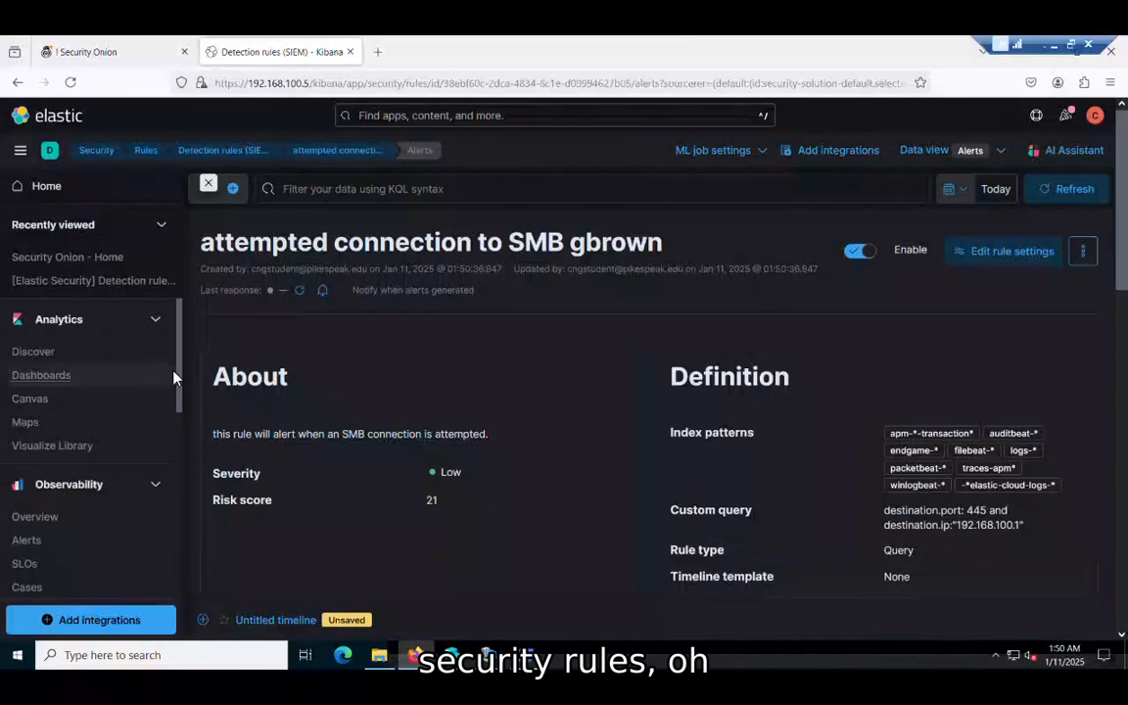
pyautogui.scroll(-1, 172, 382)
pyautogui.scroll(-4, 189, 412)
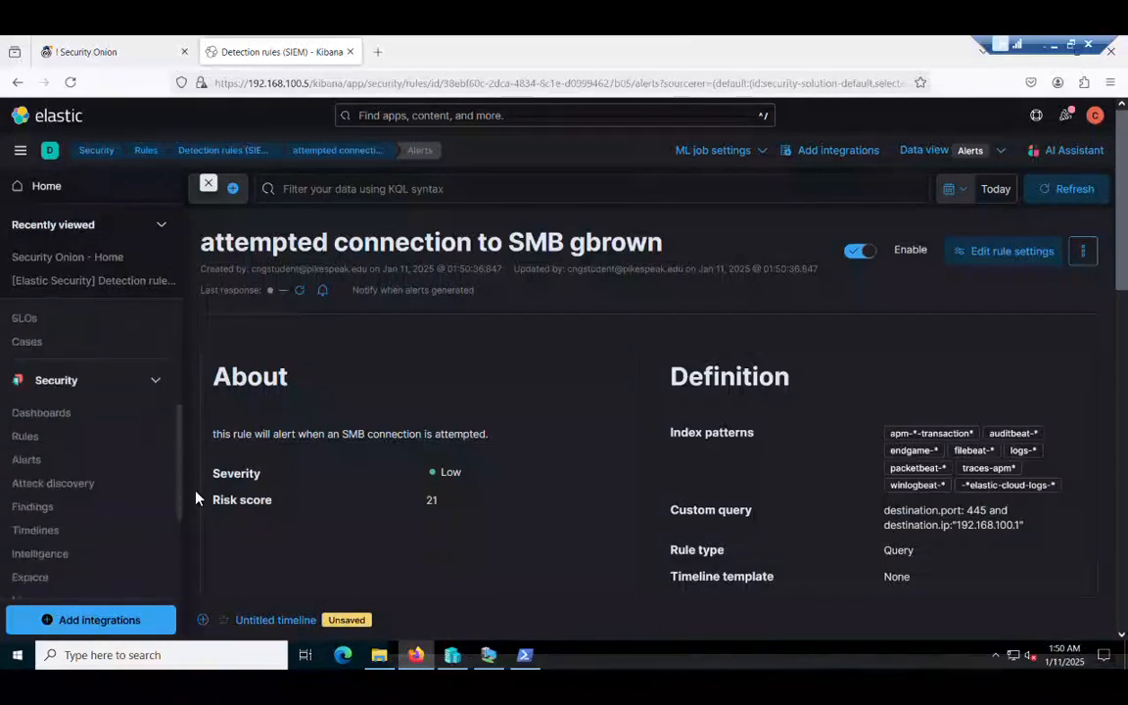
pyautogui.click(29, 400)
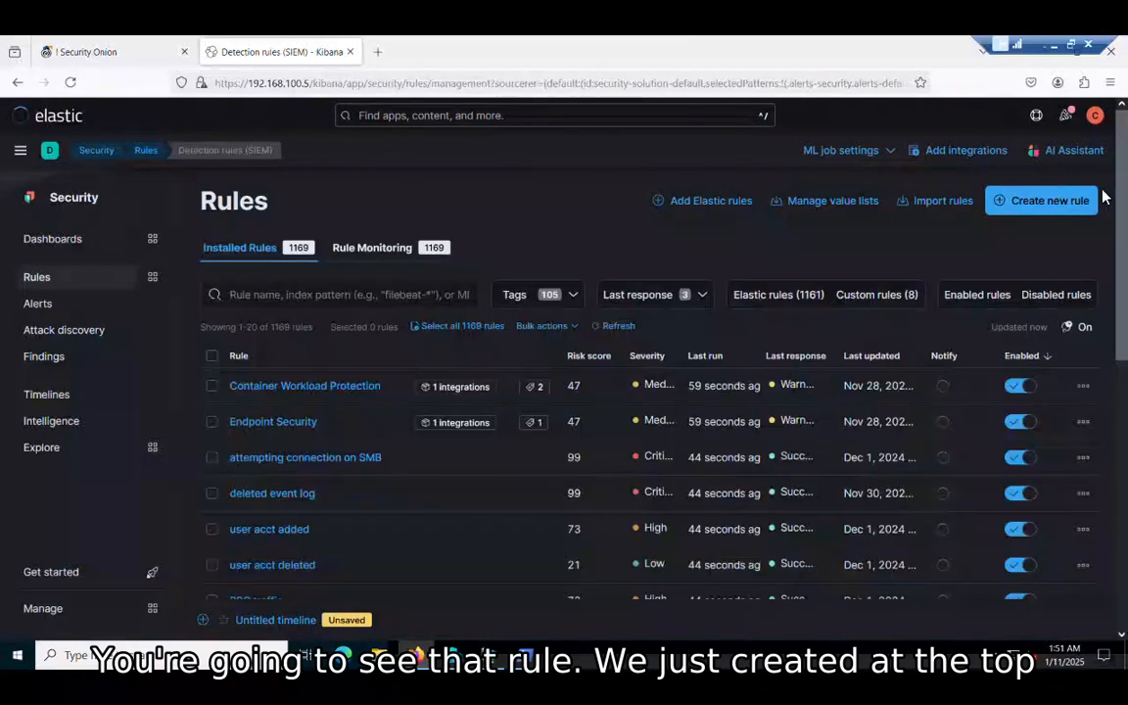
# Step: Sort rules by Last updated, newest first, then return to the Rules landing page
pyautogui.moveTo(1124, 198); pyautogui.dragTo(1127, 255)
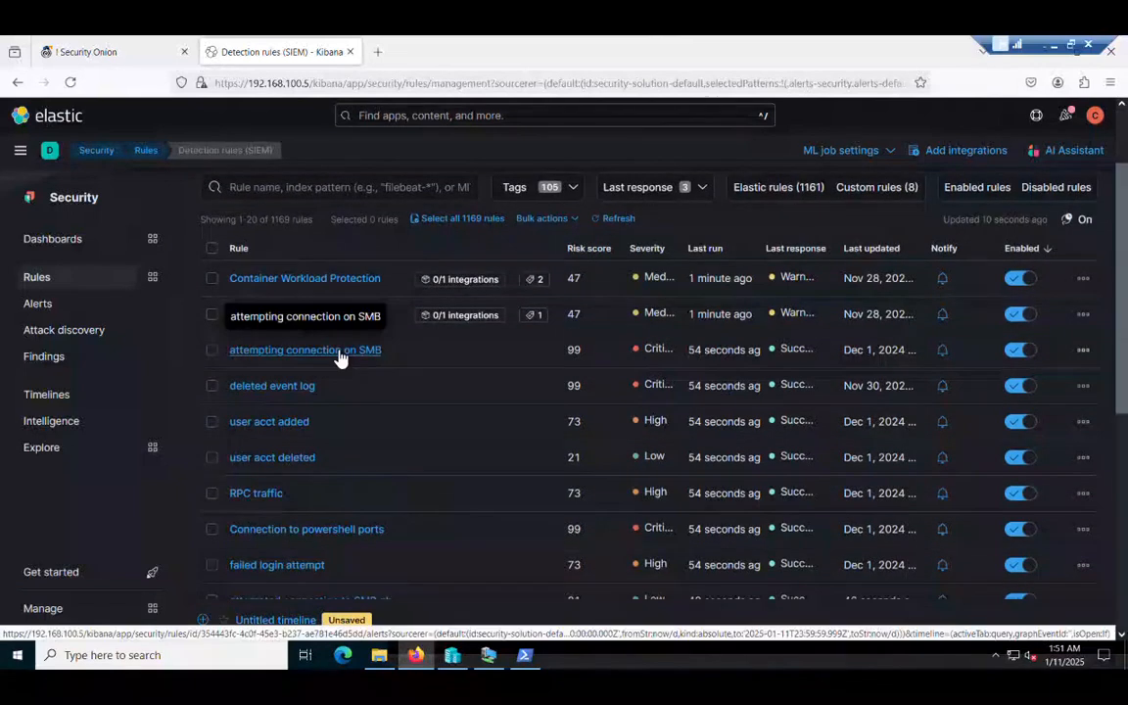
pyautogui.click(870, 242)
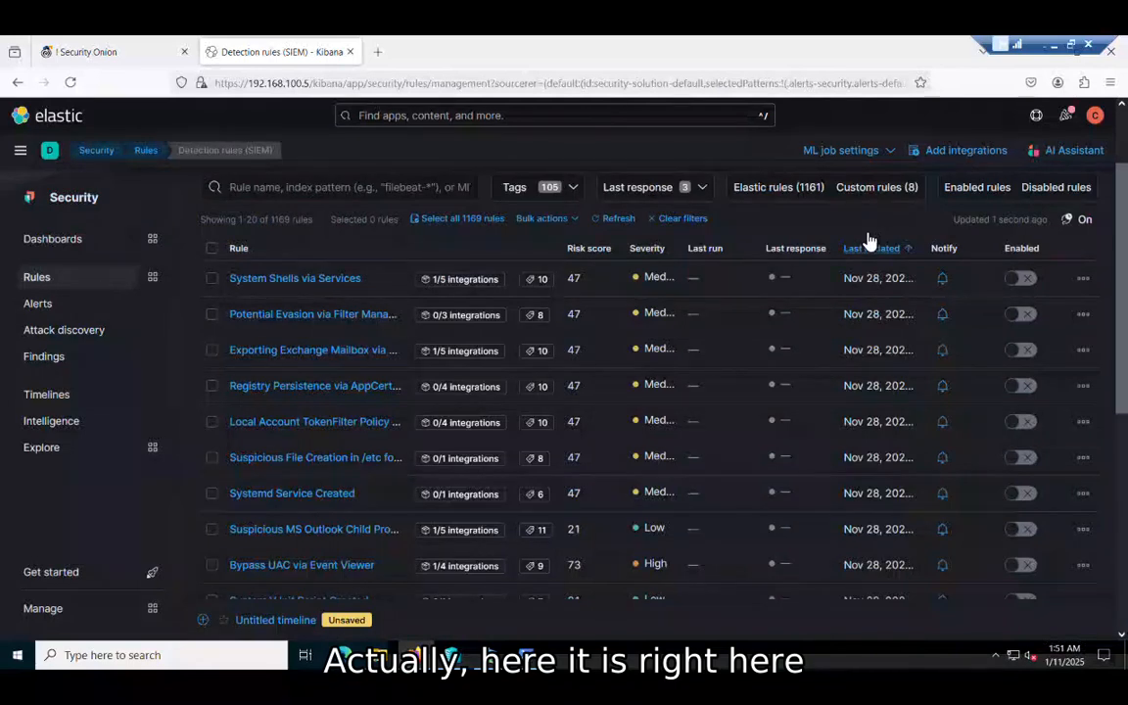
pyautogui.click(870, 248)
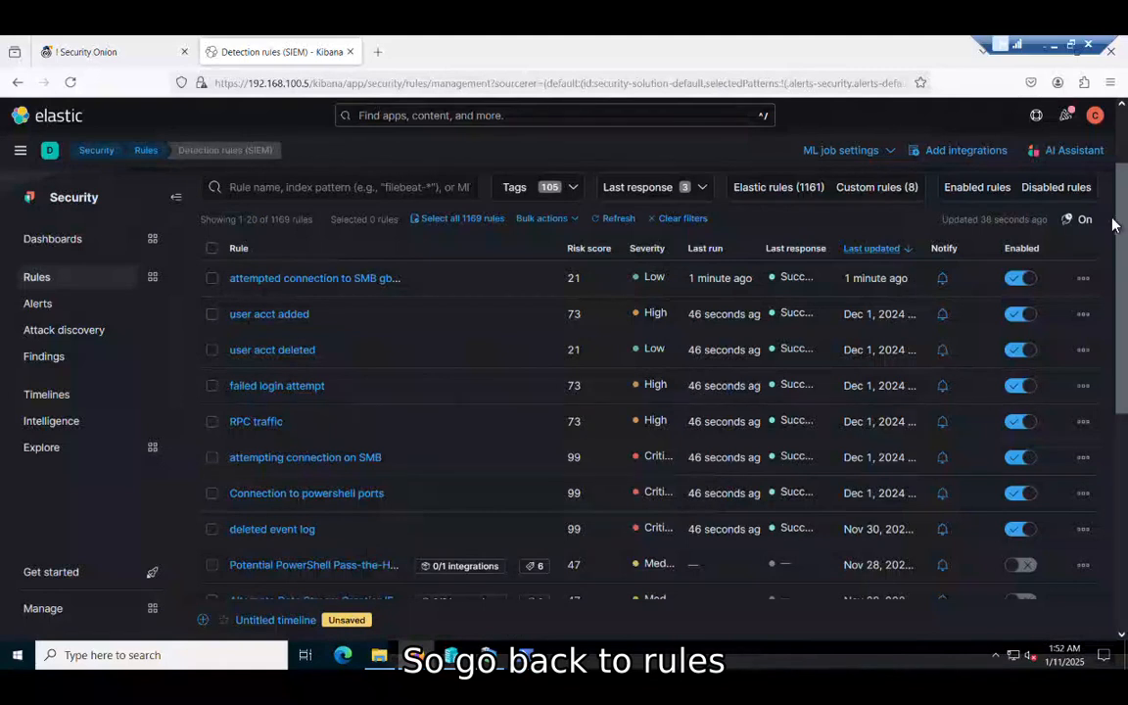
pyautogui.moveTo(1123, 184); pyautogui.dragTo(1124, 183)
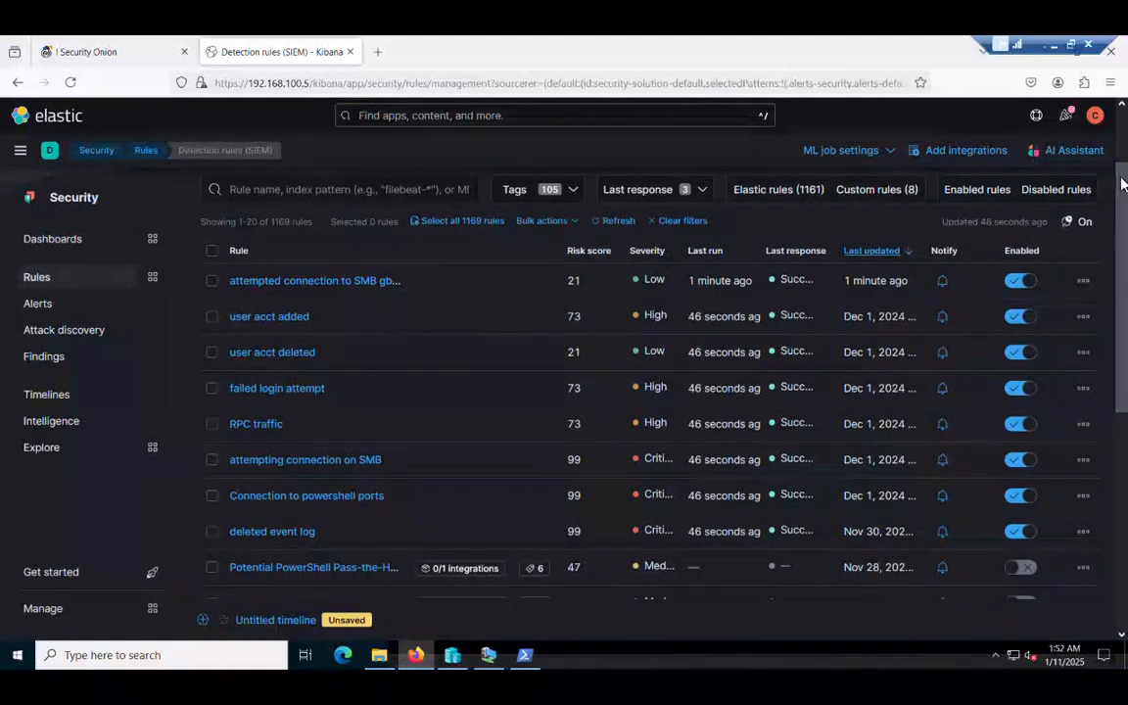
pyautogui.click(39, 279)
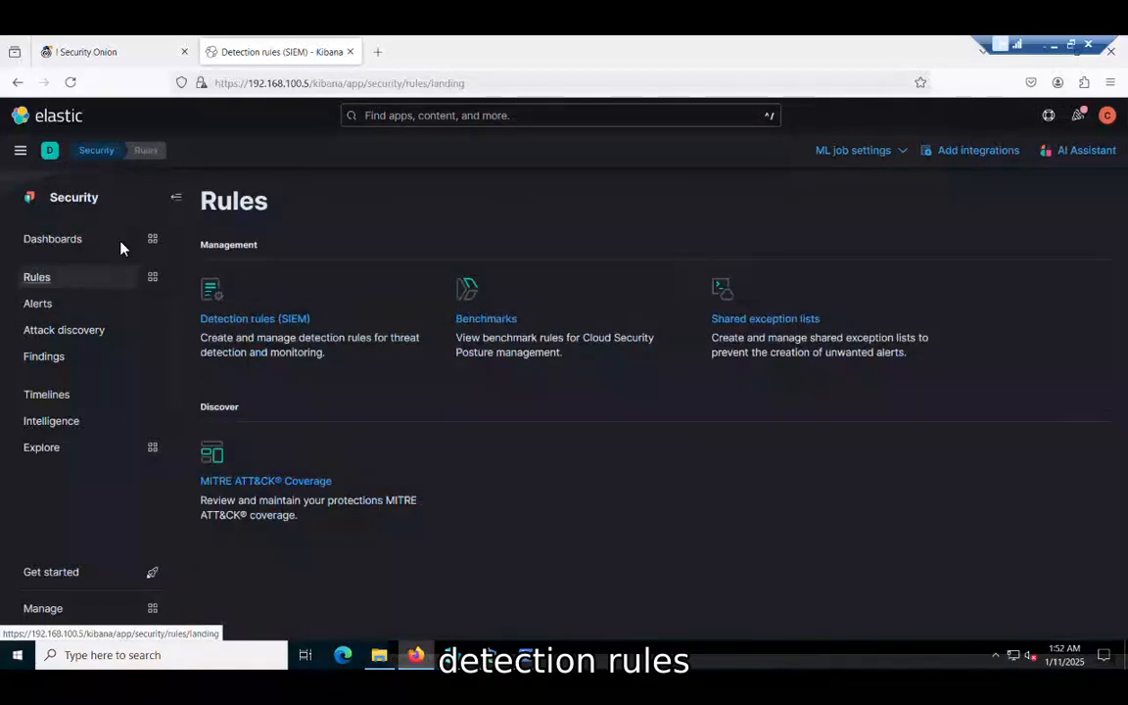
# Step: Start a new Custom query rule from Detection rules (SIEM) with default index patterns, and bring the lab notes forward
pyautogui.click(236, 323)
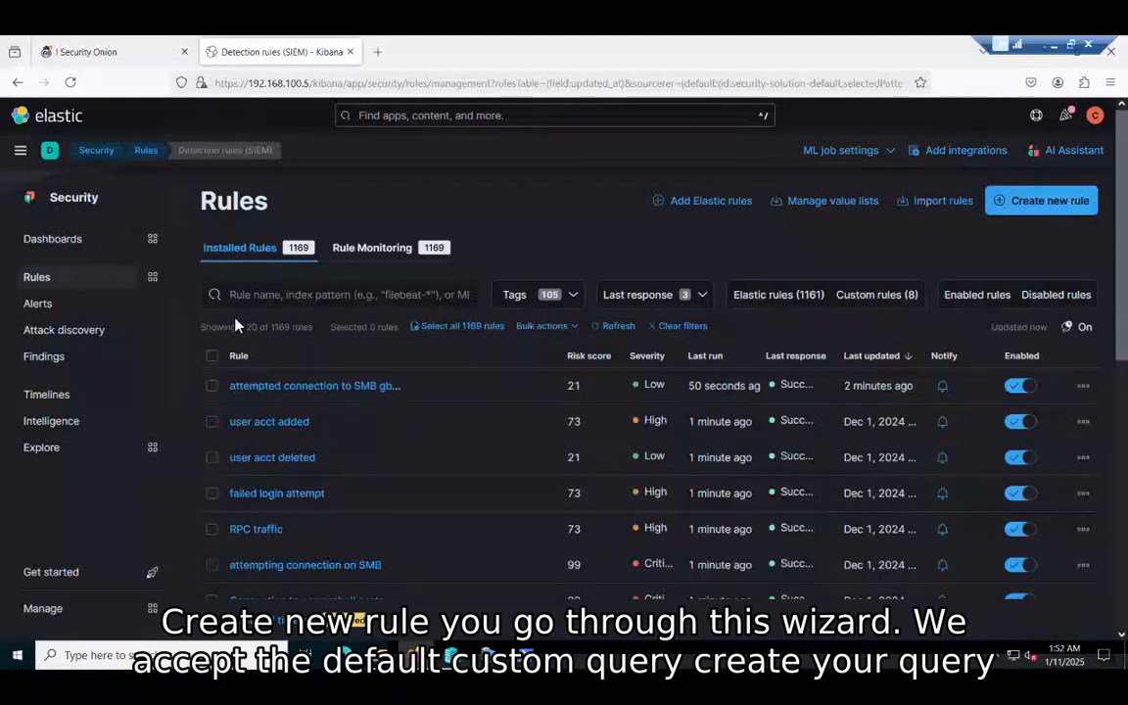
pyautogui.click(1040, 192)
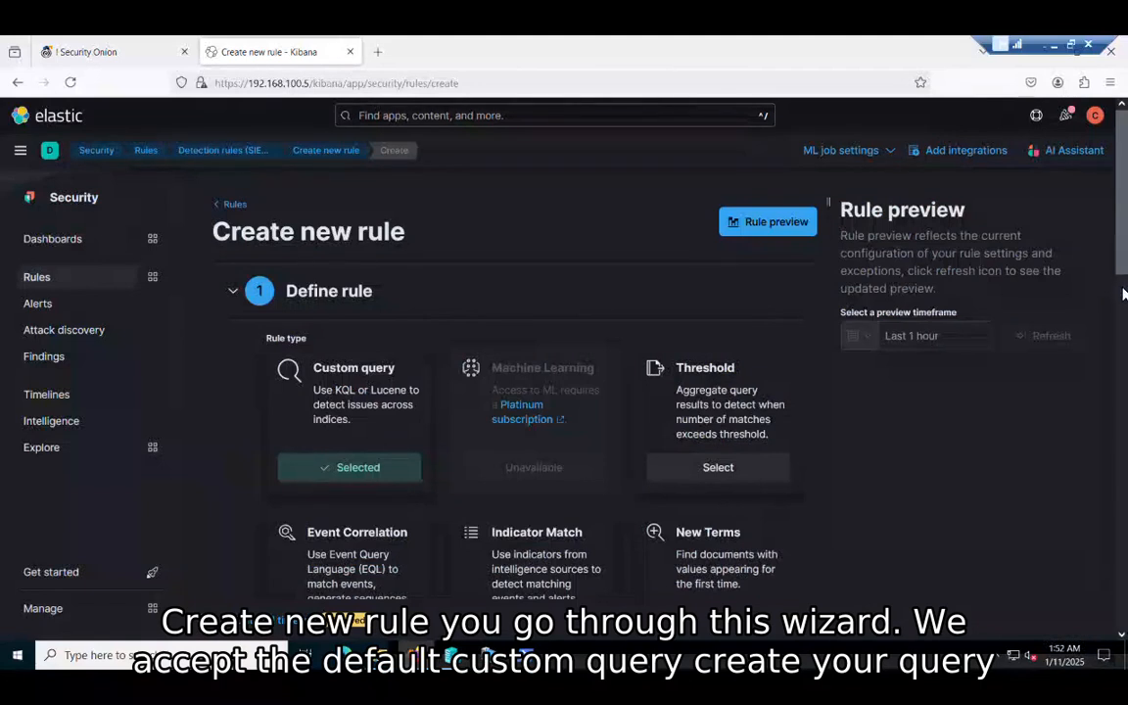
pyautogui.scroll(-2, 1122, 284)
pyautogui.scroll(1, 1124, 292)
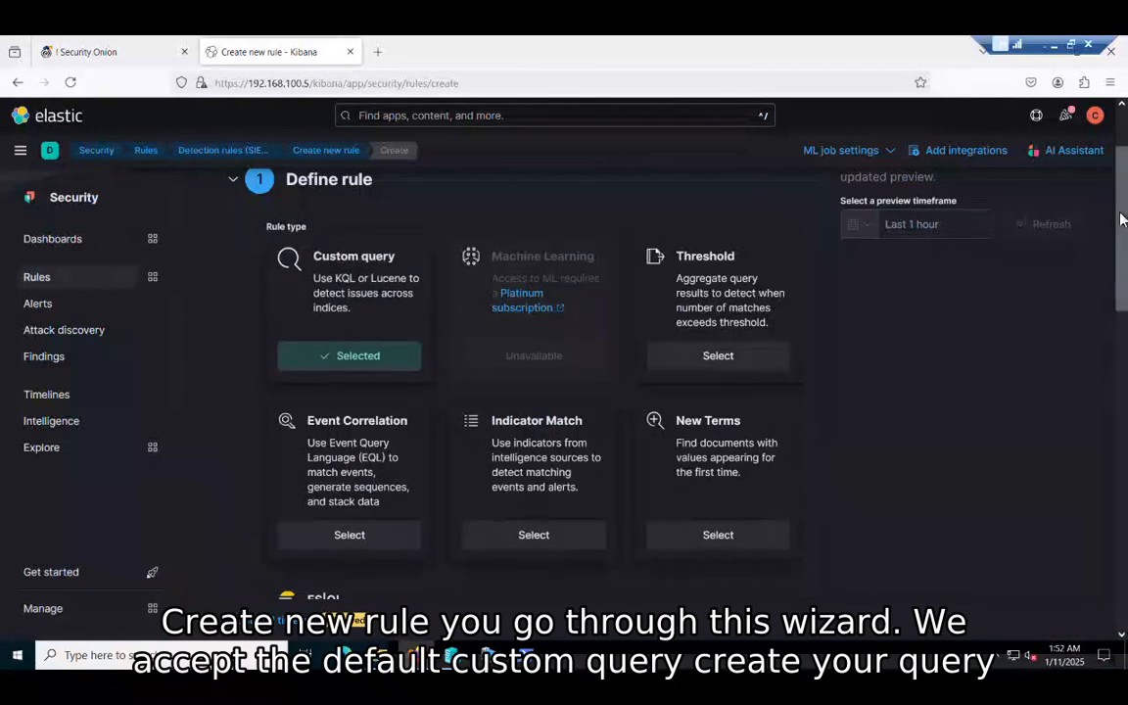
pyautogui.scroll(-4, 1123, 219)
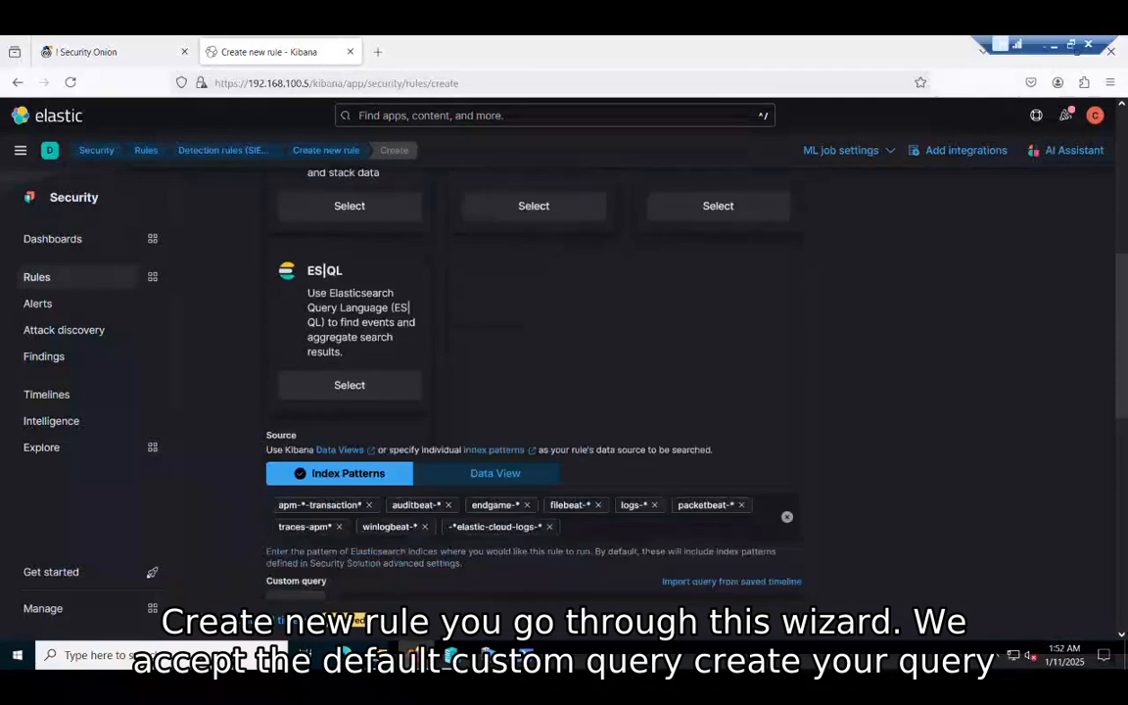
pyautogui.scroll(-2, 626, 343)
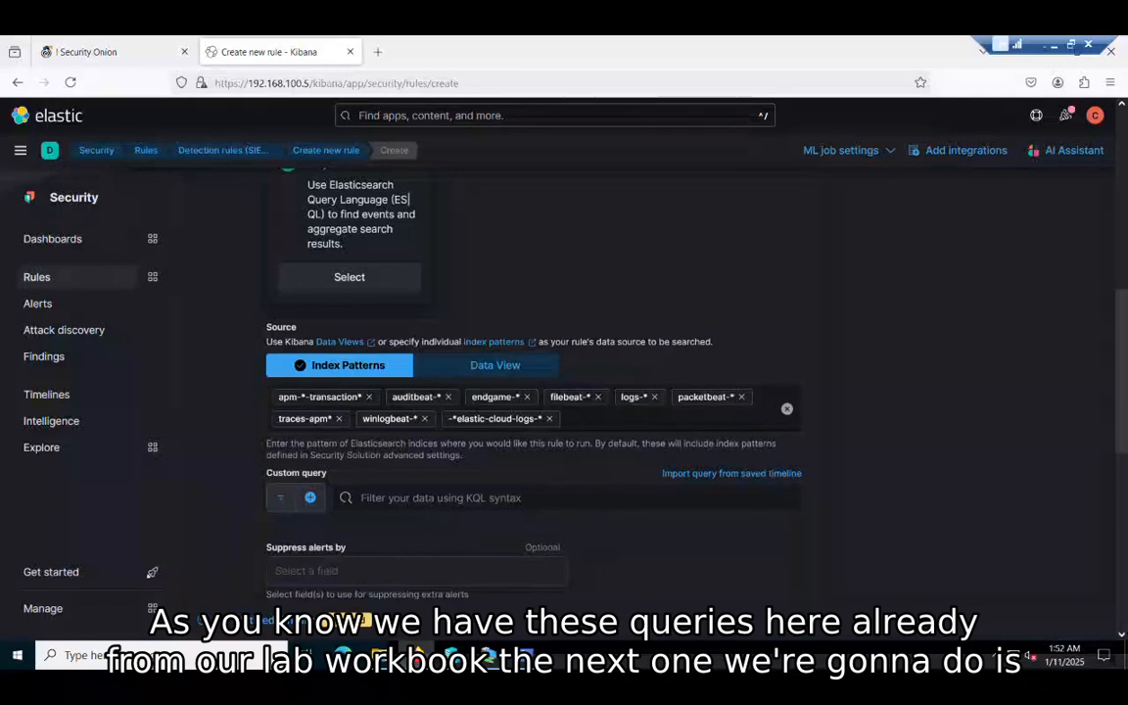
pyautogui.scroll(-2, 762, 470)
pyautogui.moveTo(1127, 99); pyautogui.dragTo(761, 75)
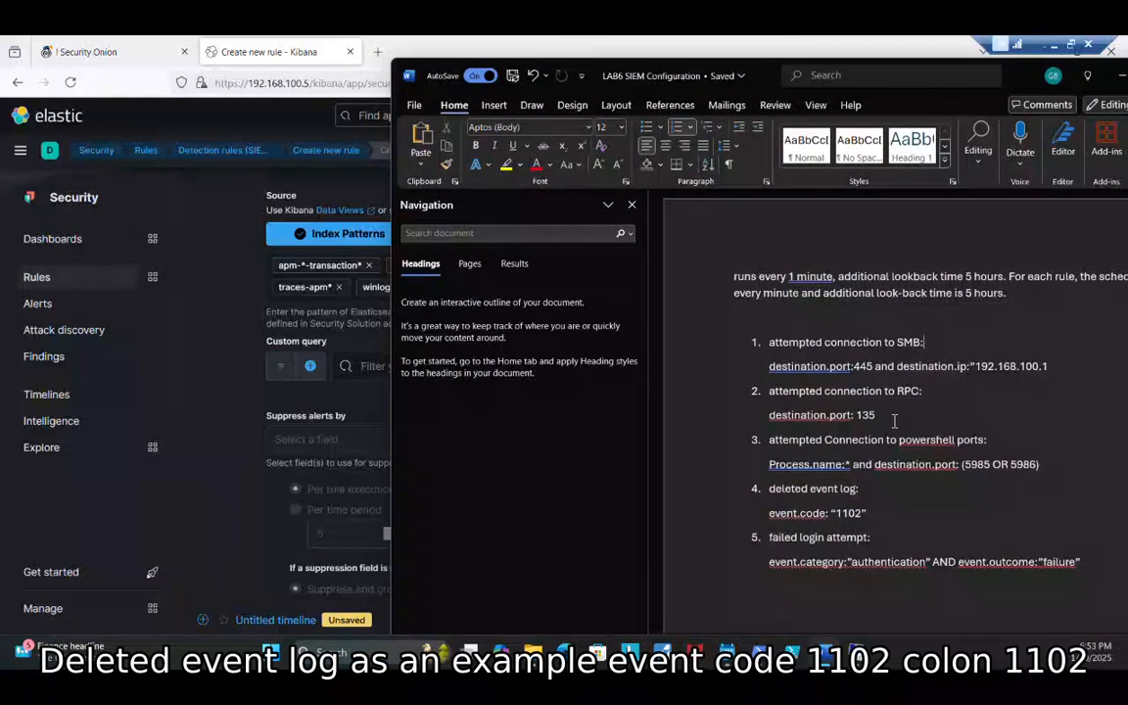
# Step: Check the deleted event log query event.code: "1102" in the LAB6 notes, then move Word aside
pyautogui.moveTo(867, 515); pyautogui.dragTo(769, 515)
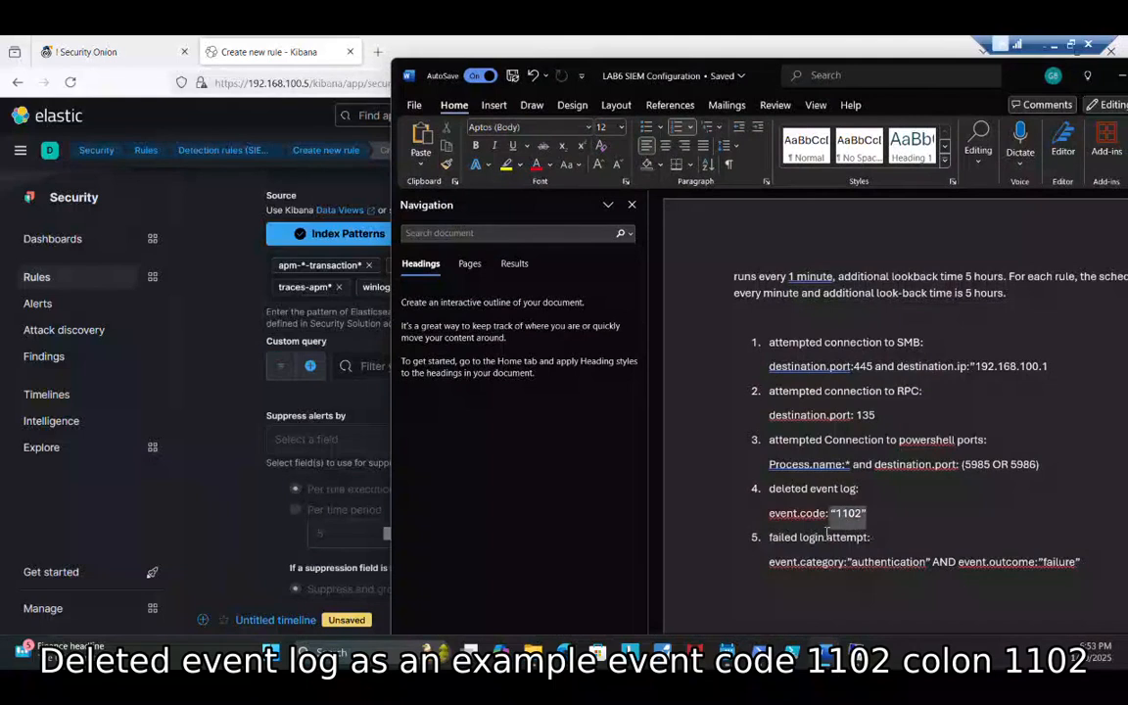
pyautogui.click(897, 546)
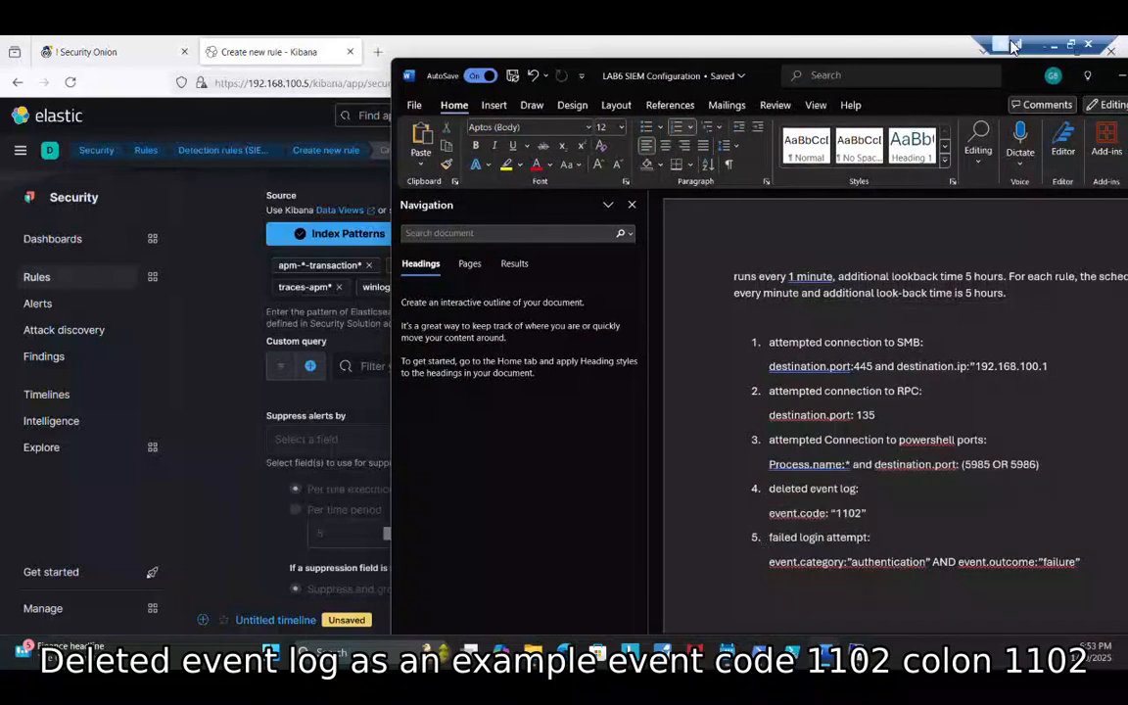
pyautogui.moveTo(1013, 76); pyautogui.dragTo(1127, 84)
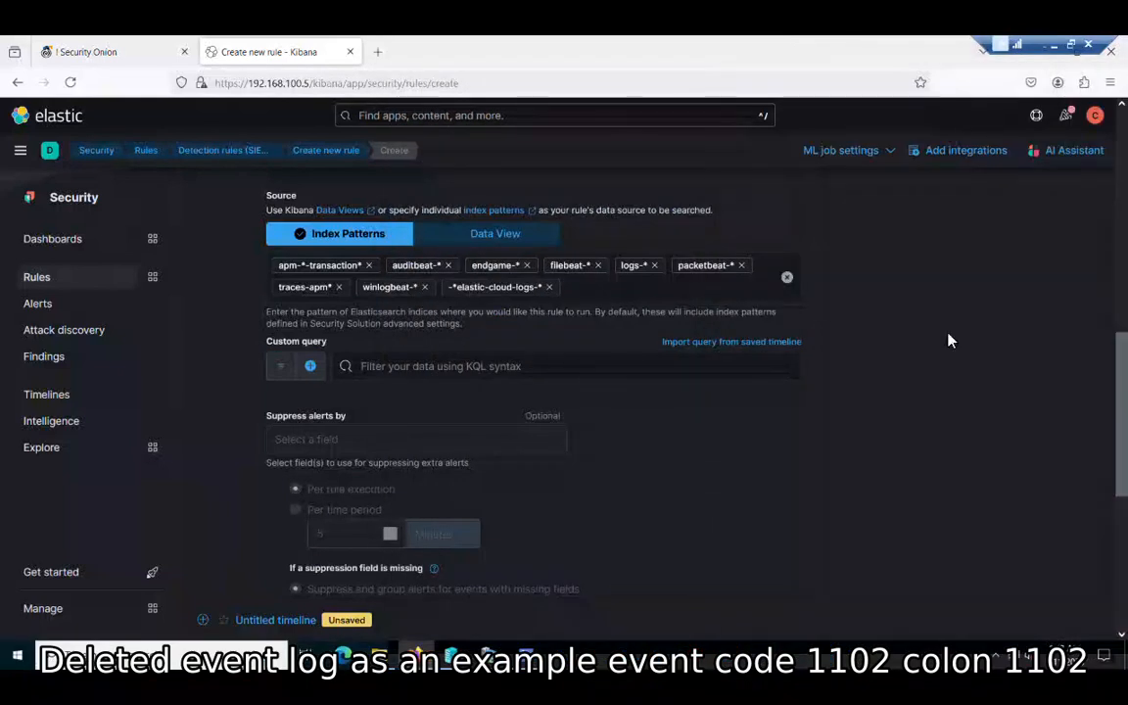
# Step: Enter the custom query event.code : "1102" and close the suggestions list
pyautogui.click(611, 367)
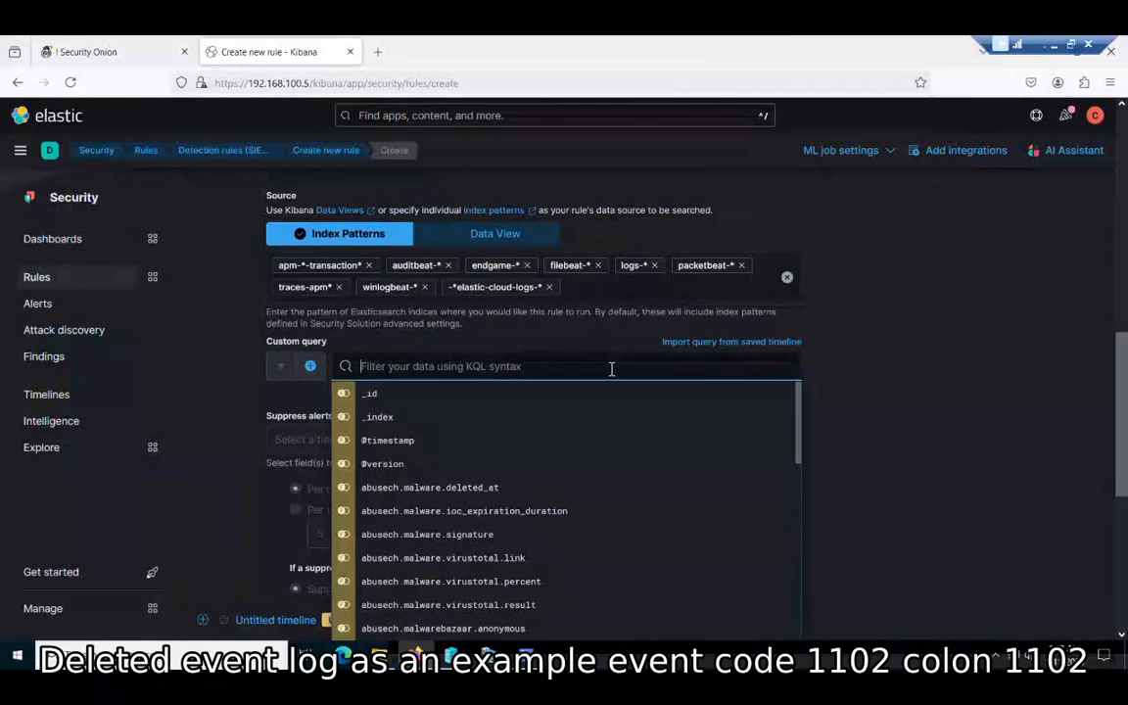
pyautogui.write('event.code')
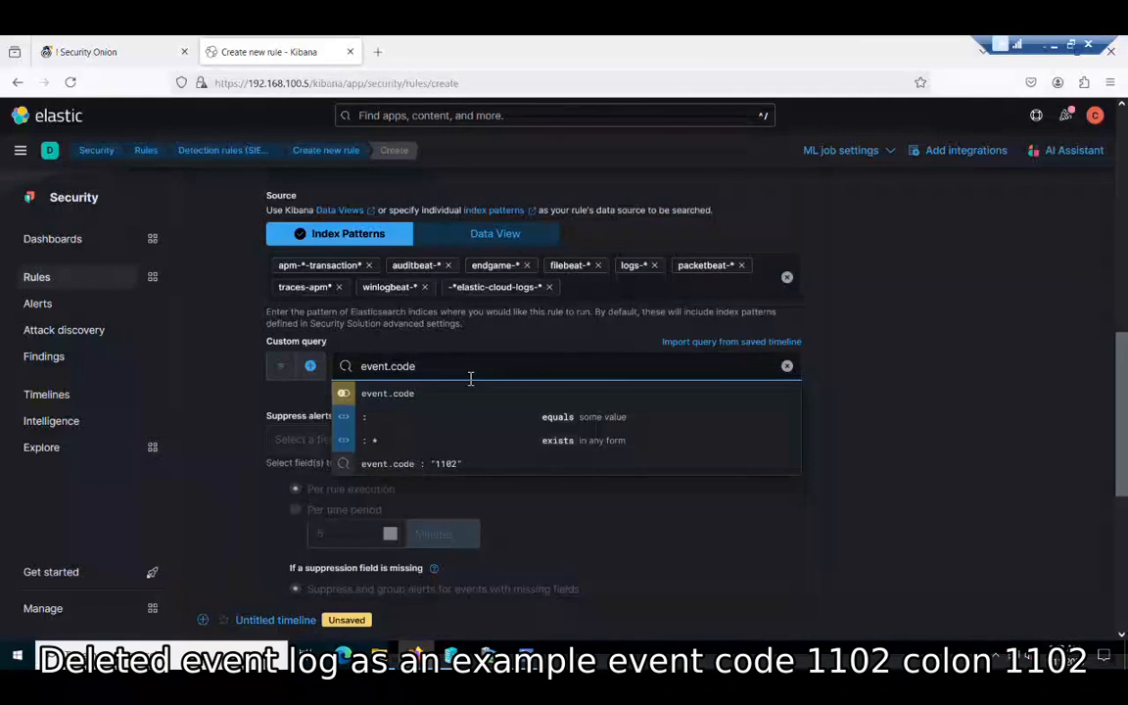
pyautogui.write(':')
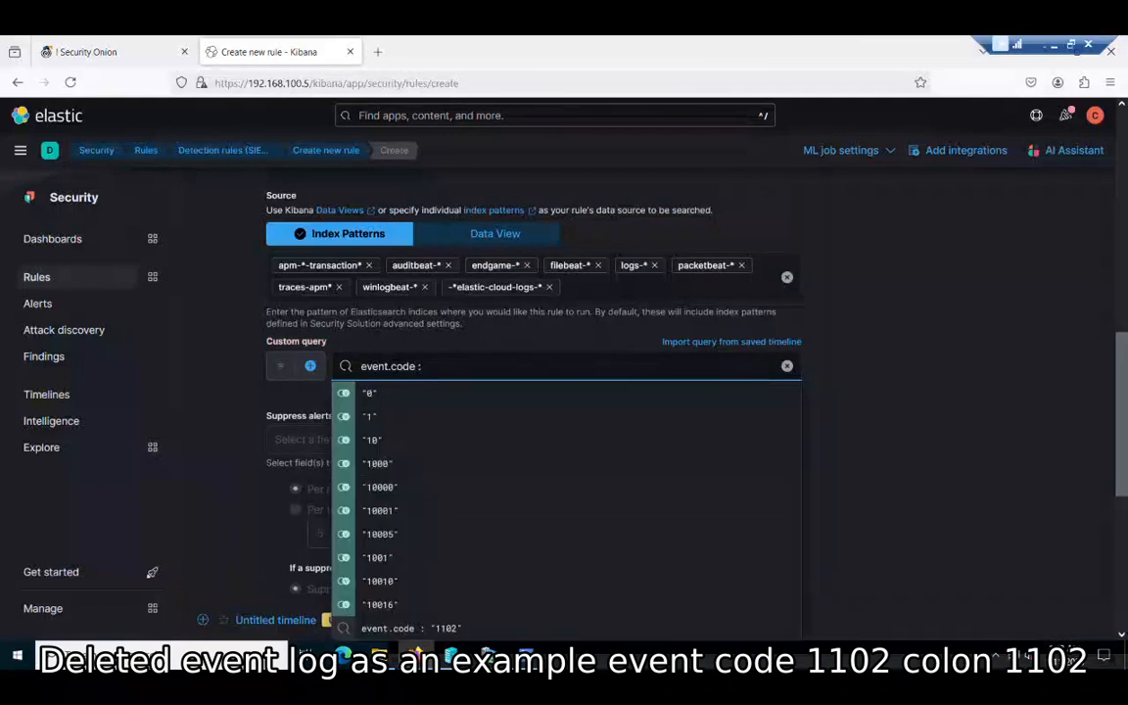
pyautogui.write(' ""')
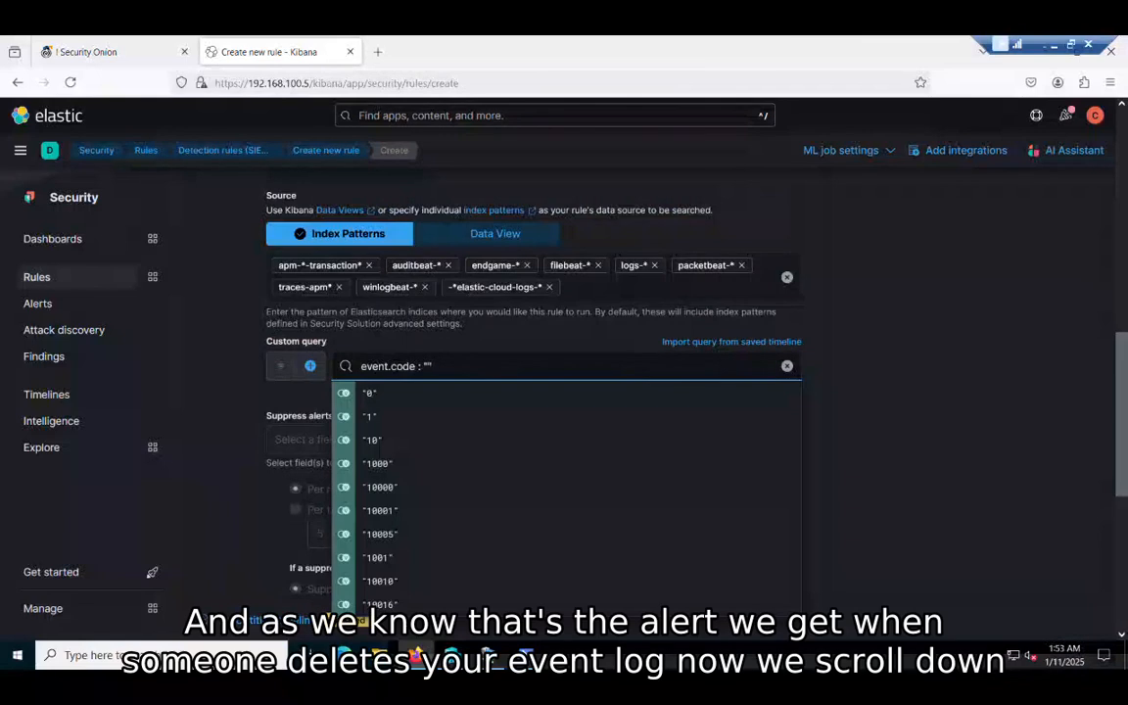
pyautogui.write('1102')
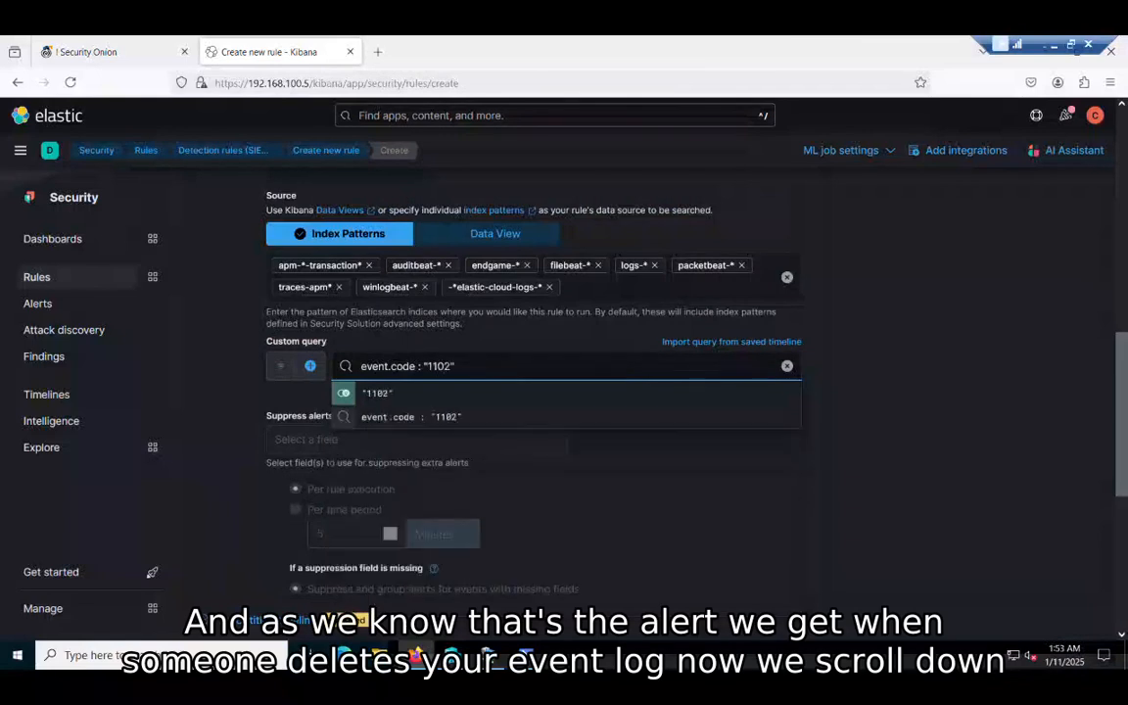
pyautogui.click(811, 388)
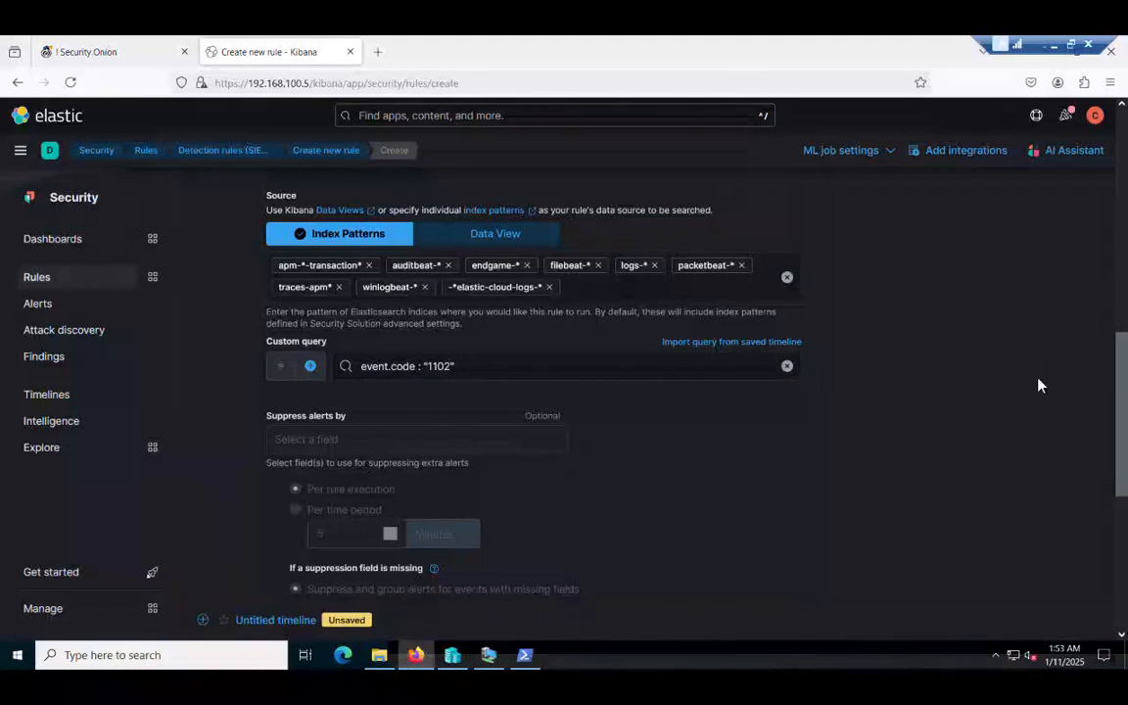
pyautogui.scroll(-5, 779, 463)
pyautogui.scroll(4, 779, 463)
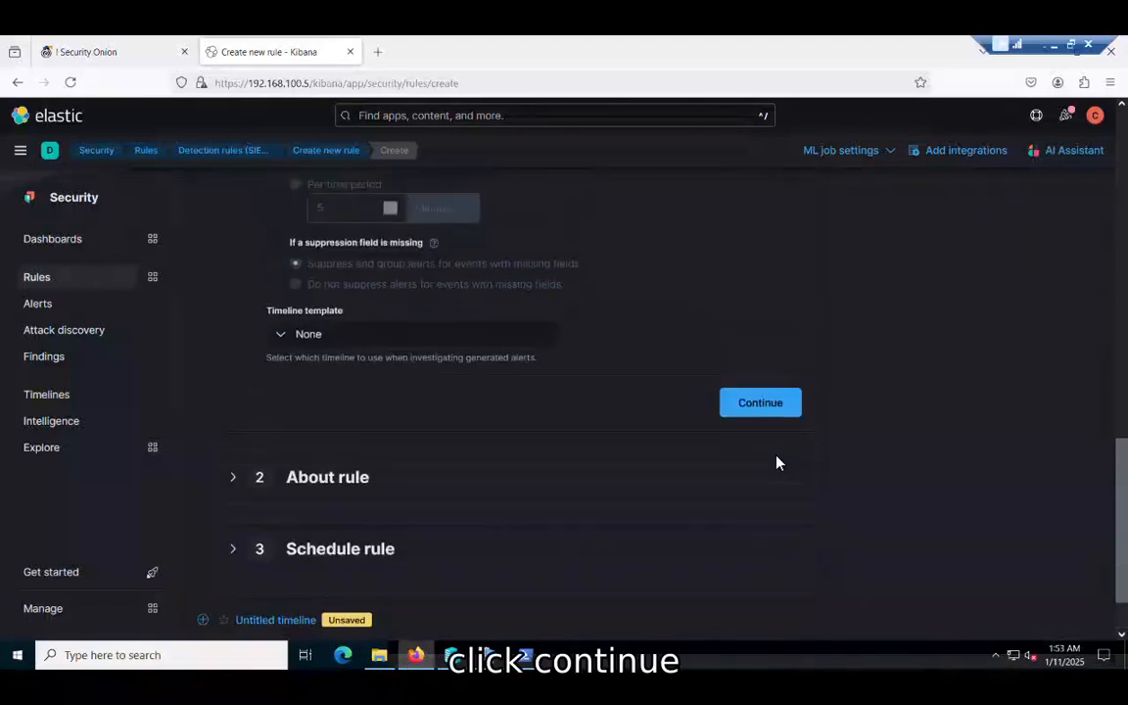
# Step: Continue to About rule and name the rule with the username plus 'deleted event lot'
pyautogui.scroll(-4, 779, 463)
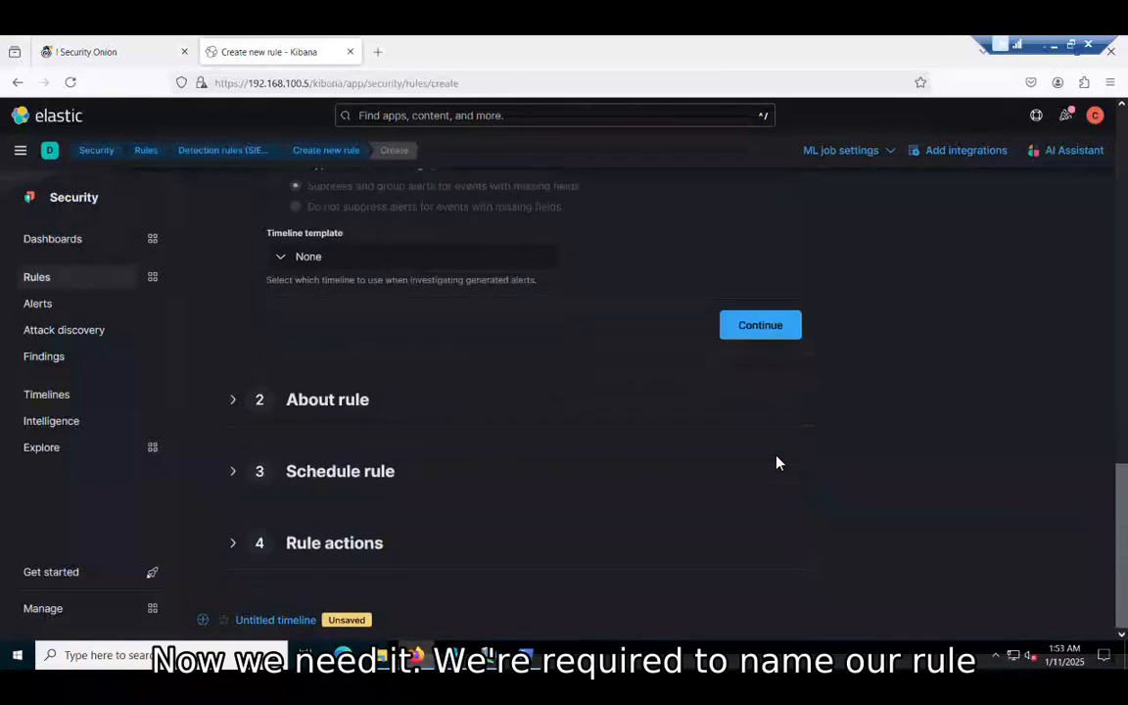
pyautogui.click(763, 329)
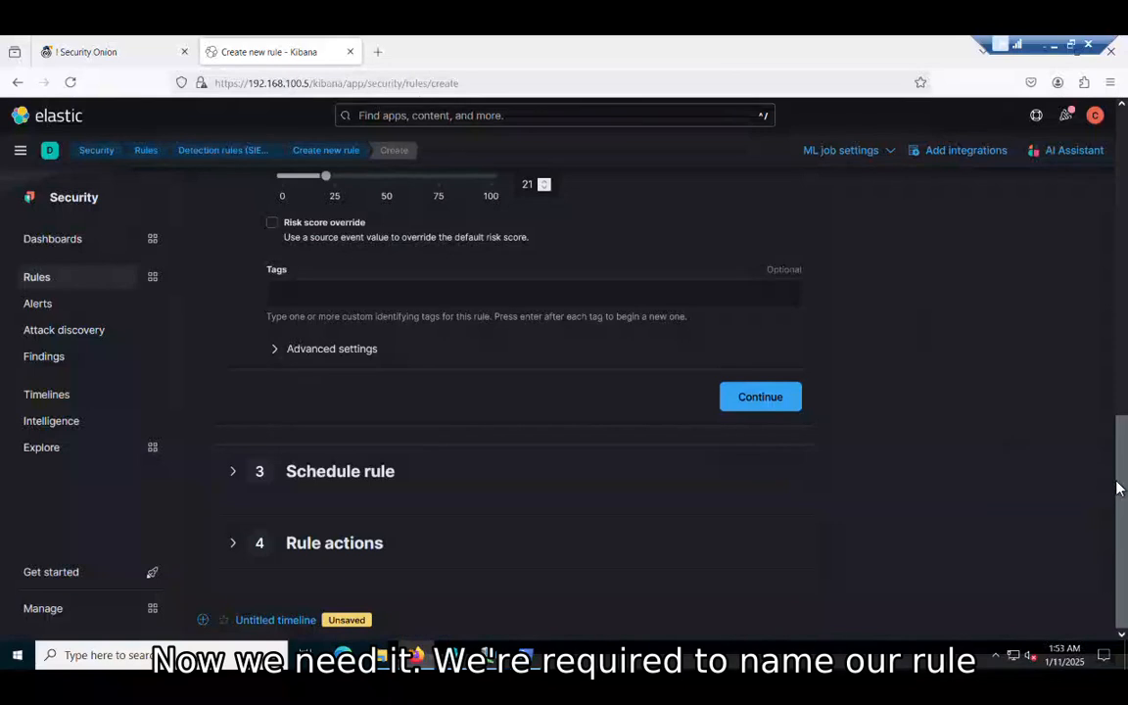
pyautogui.scroll(5, 1117, 411)
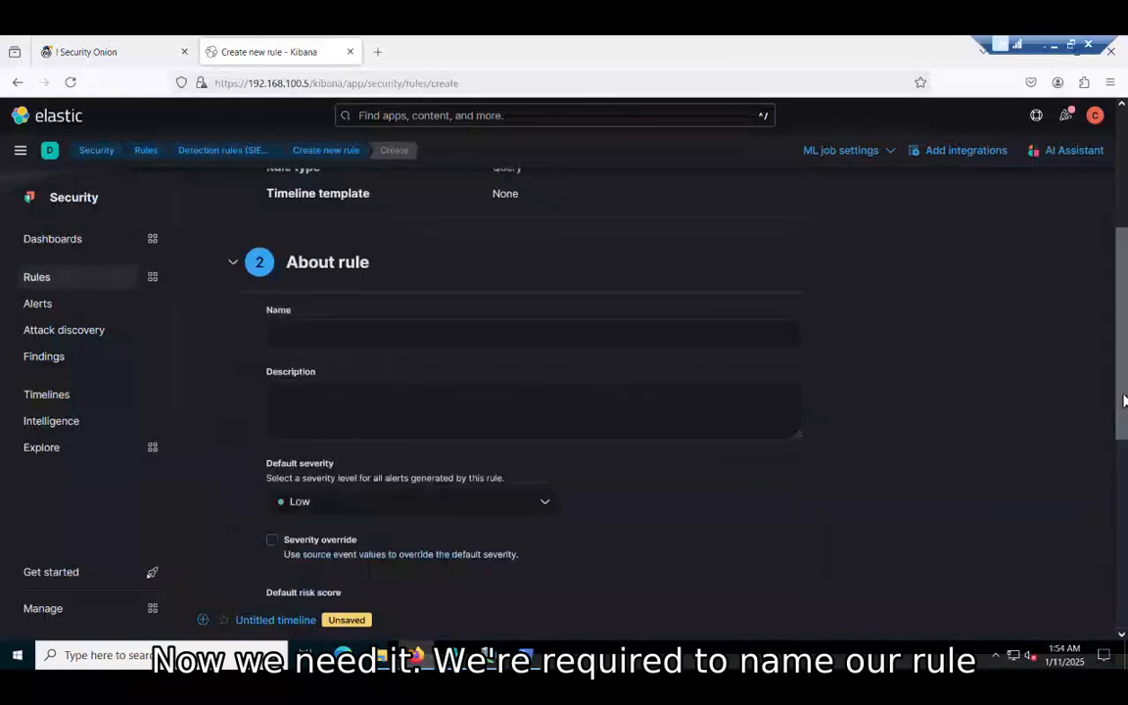
pyautogui.click(484, 333)
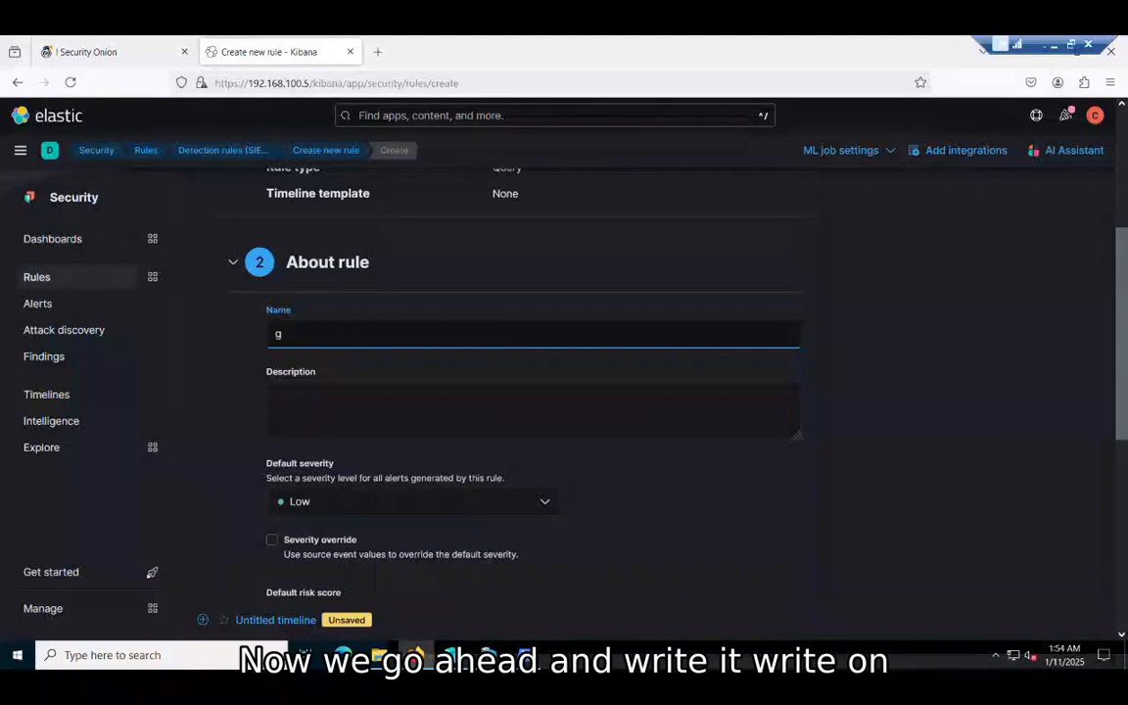
pyautogui.write('gbrown')
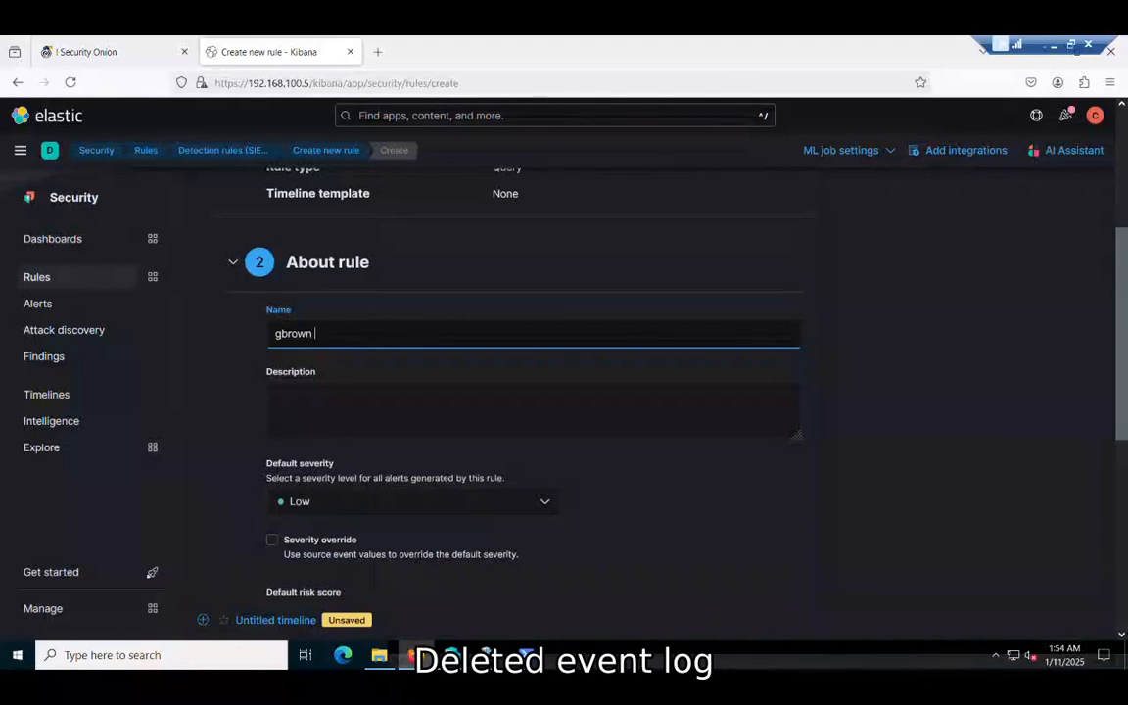
pyautogui.write(' deleted event lot')
# Step: Set the description to 'deleted event log' and the default severity to Critical
pyautogui.press('Tab')
pyautogui.write('d')
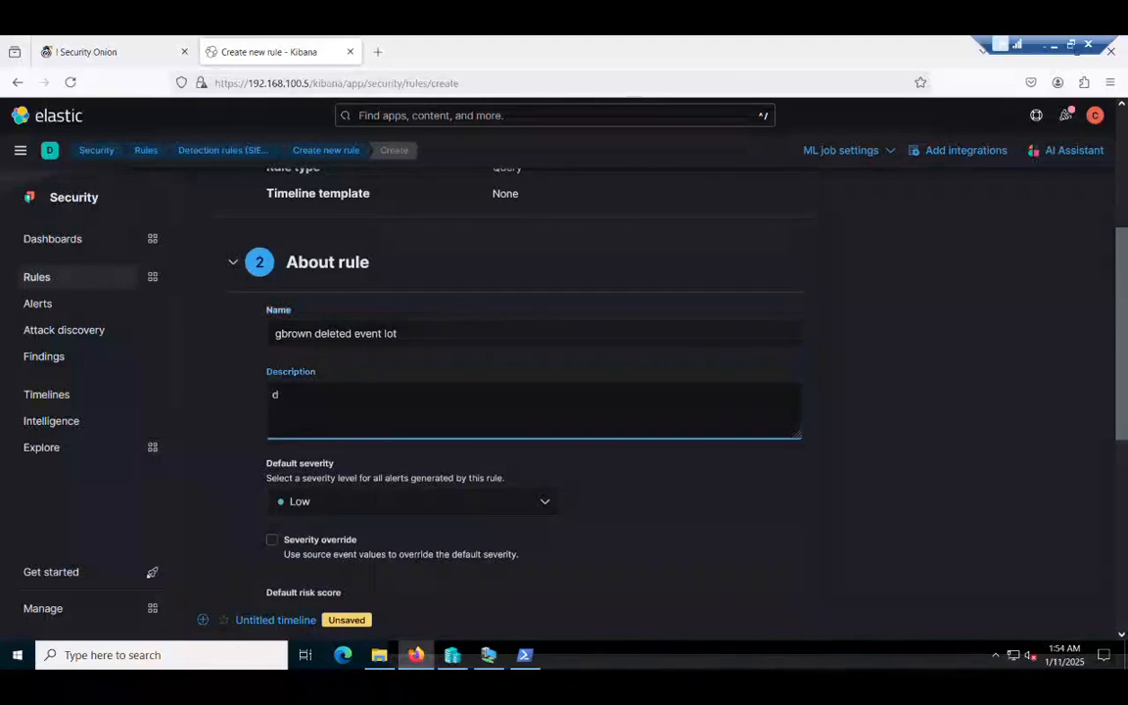
pyautogui.write('eleted event')
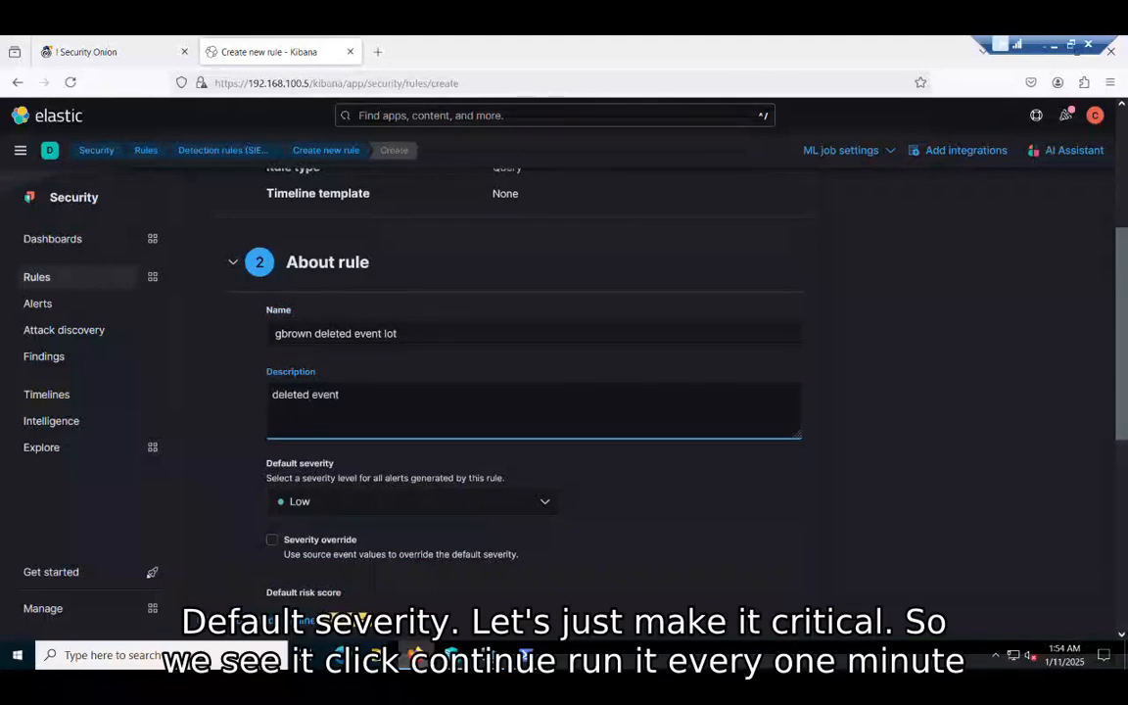
pyautogui.write(' log')
pyautogui.click(544, 504)
pyautogui.click(402, 480)
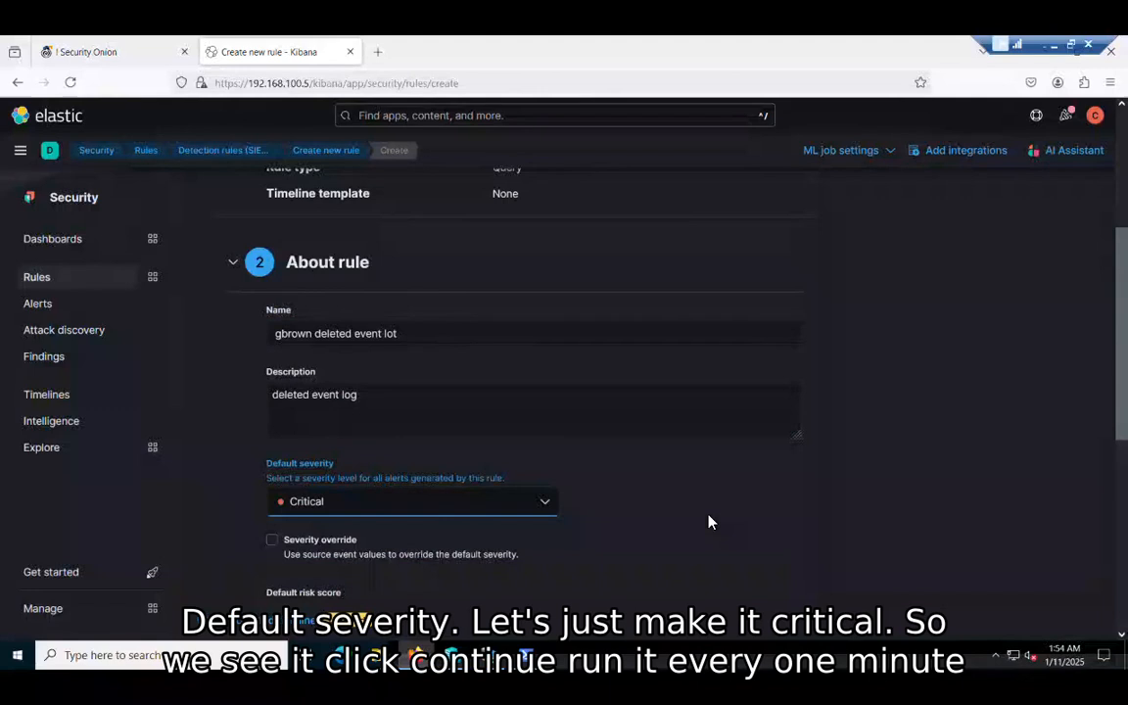
pyautogui.scroll(-5, 711, 523)
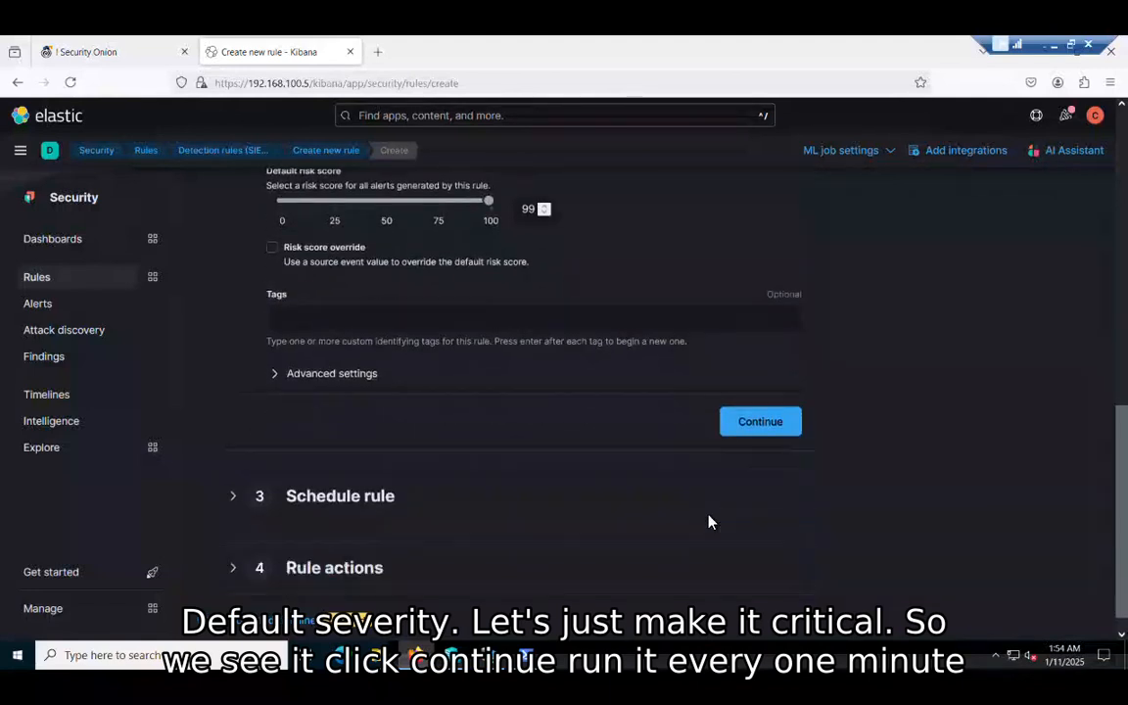
# Step: Schedule the rule every 1 minute with 5-minute look-back, then create and enable it
pyautogui.click(753, 431)
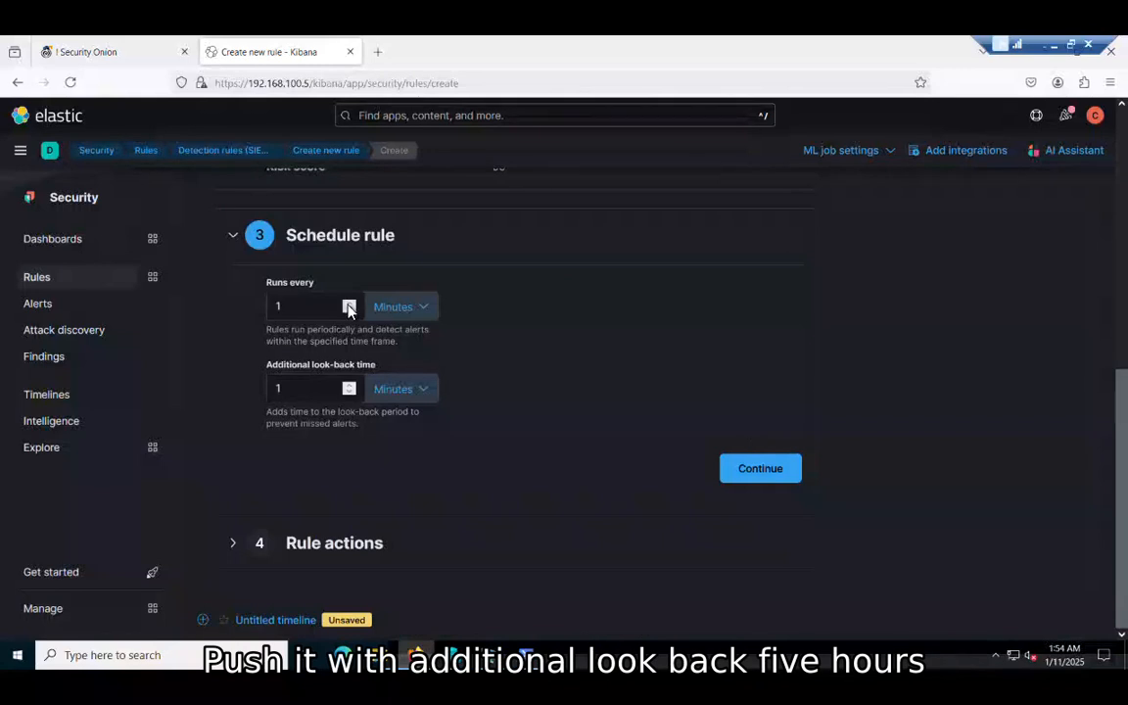
pyautogui.click(349, 386)
pyautogui.click(350, 386)
pyautogui.click(350, 386)
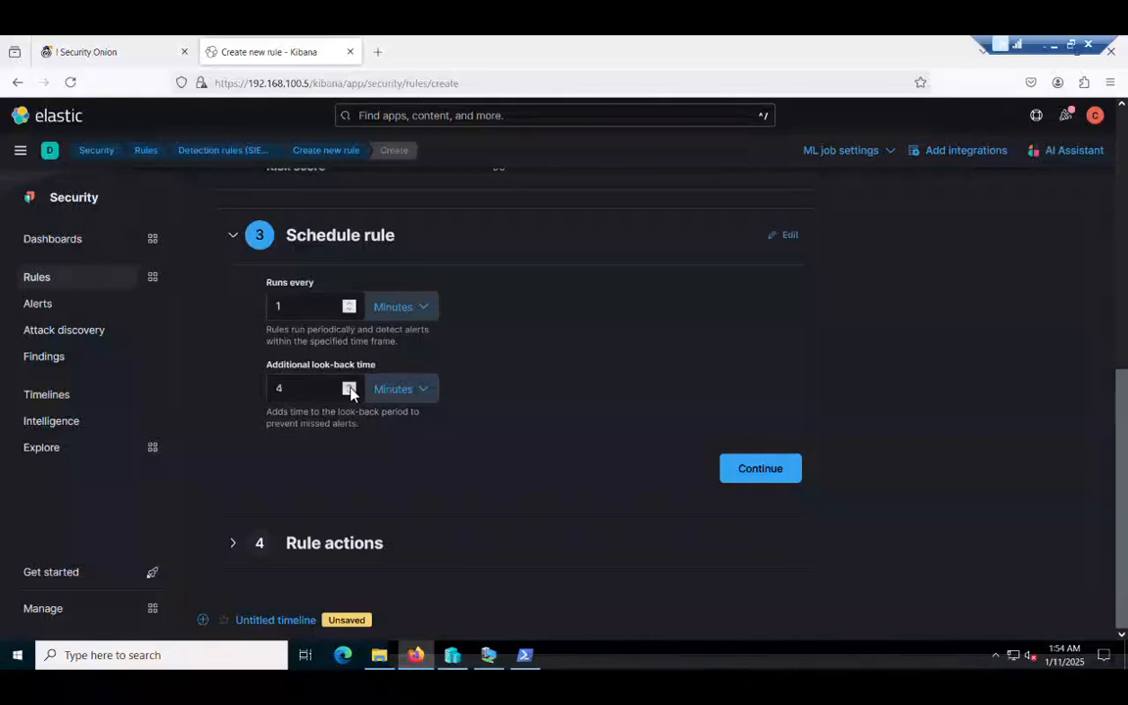
pyautogui.click(350, 386)
pyautogui.click(349, 385)
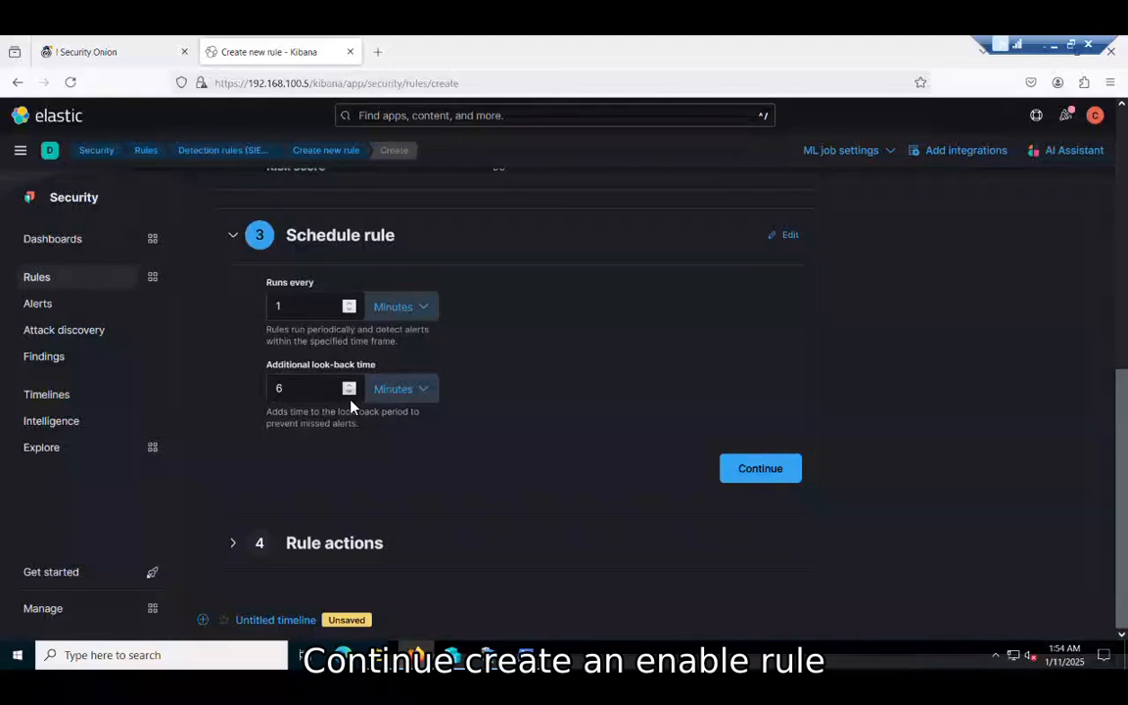
pyautogui.click(752, 480)
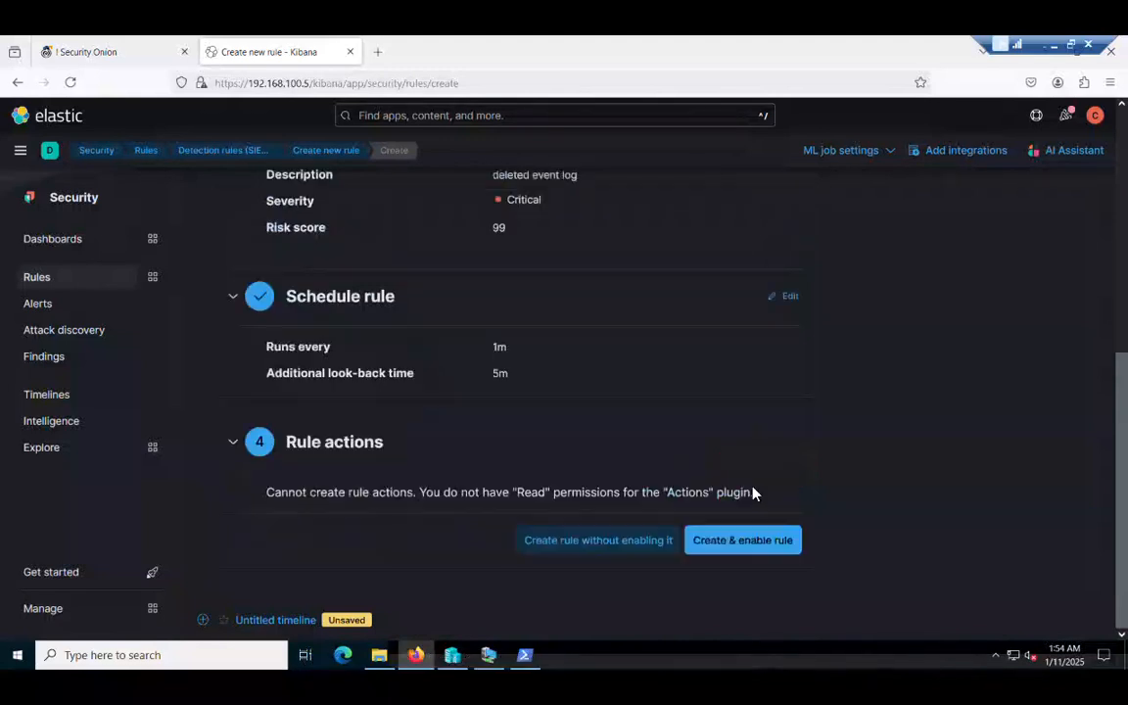
pyautogui.click(754, 560)
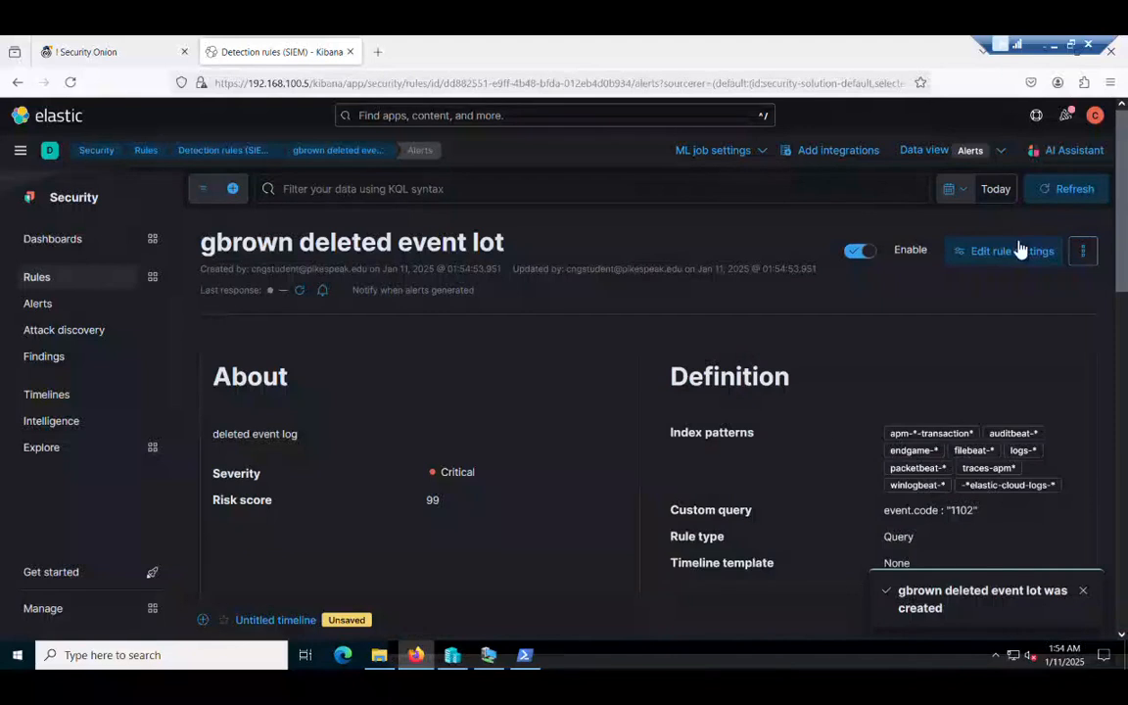
# Step: Open Detection rules (SIEM) to see the new Critical deleted-event-log rule enabled at the top
pyautogui.scroll(-4, 1123, 200)
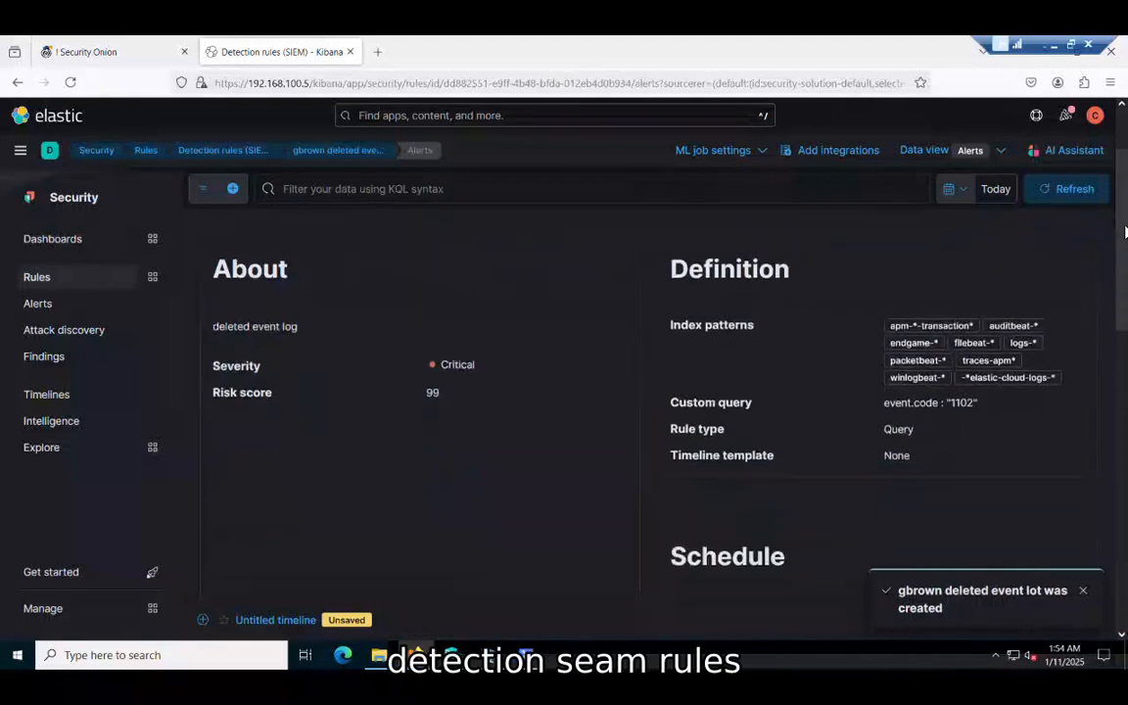
pyautogui.scroll(4, 598, 392)
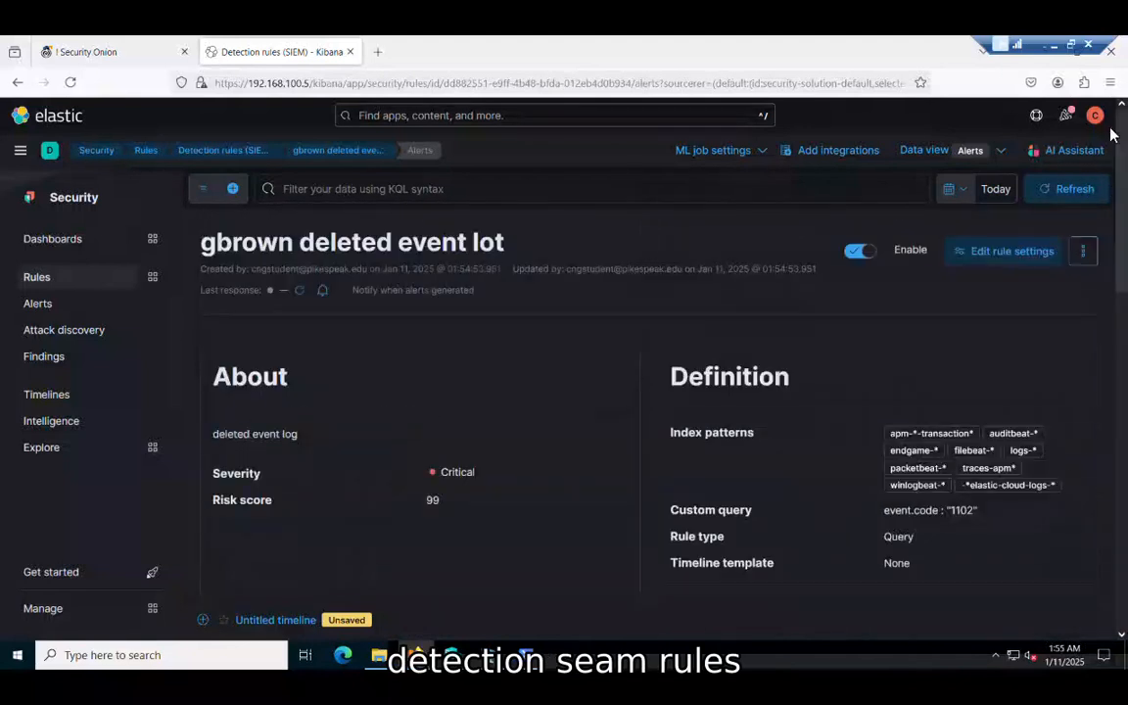
pyautogui.click(37, 277)
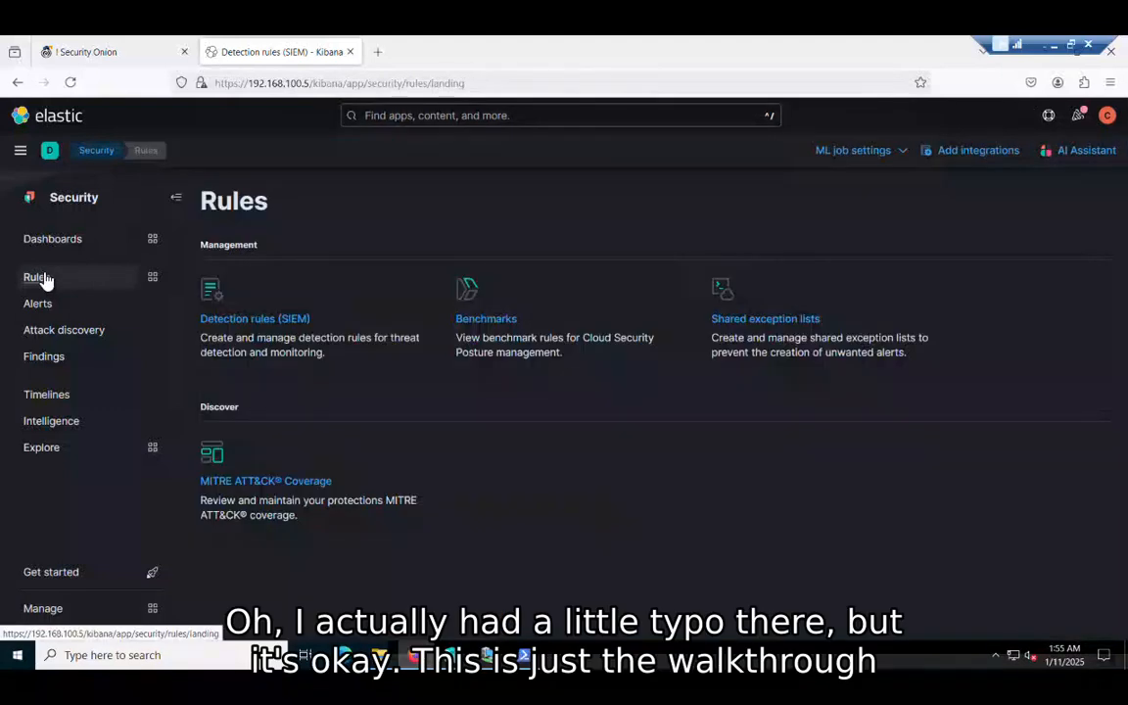
pyautogui.click(230, 320)
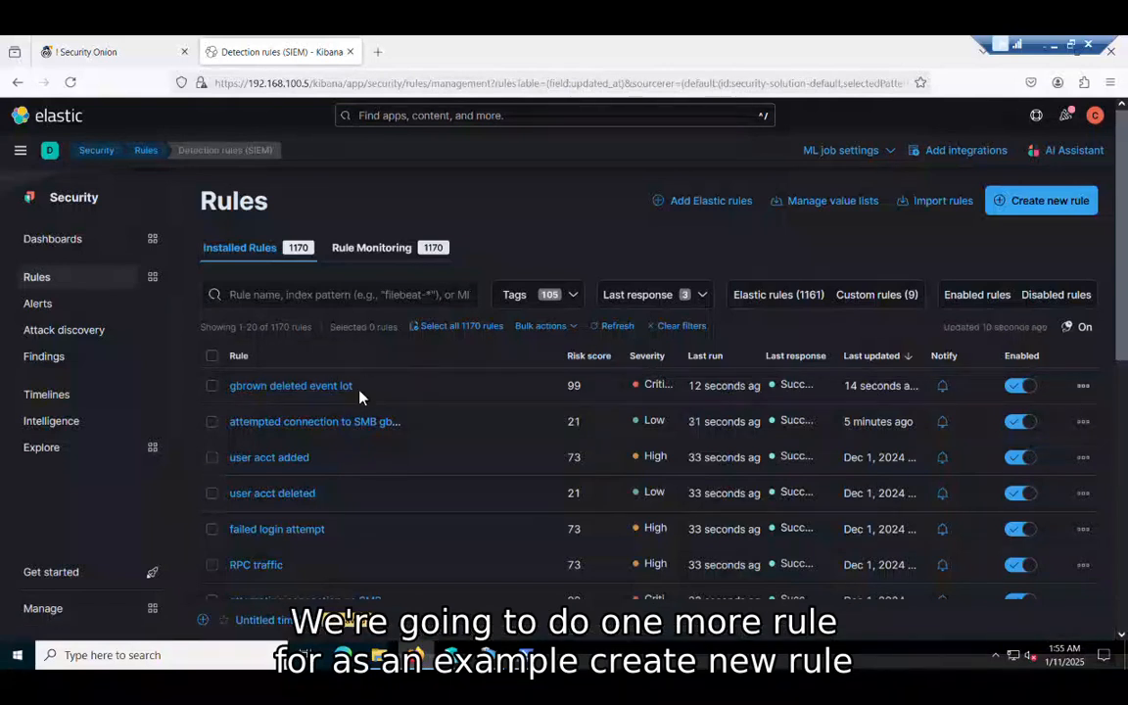
# Step: Start another new rule and review the RPC query destination.port: 135 in the LAB6 notes
pyautogui.click(1040, 188)
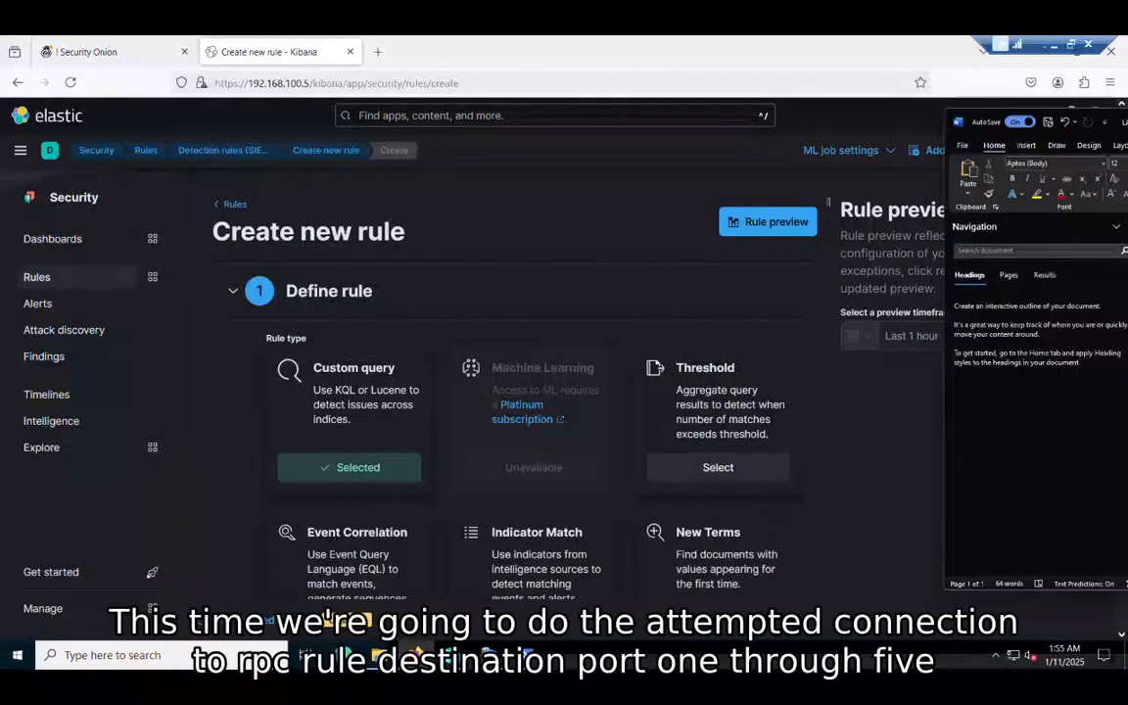
pyautogui.moveTo(1127, 123); pyautogui.dragTo(776, 88)
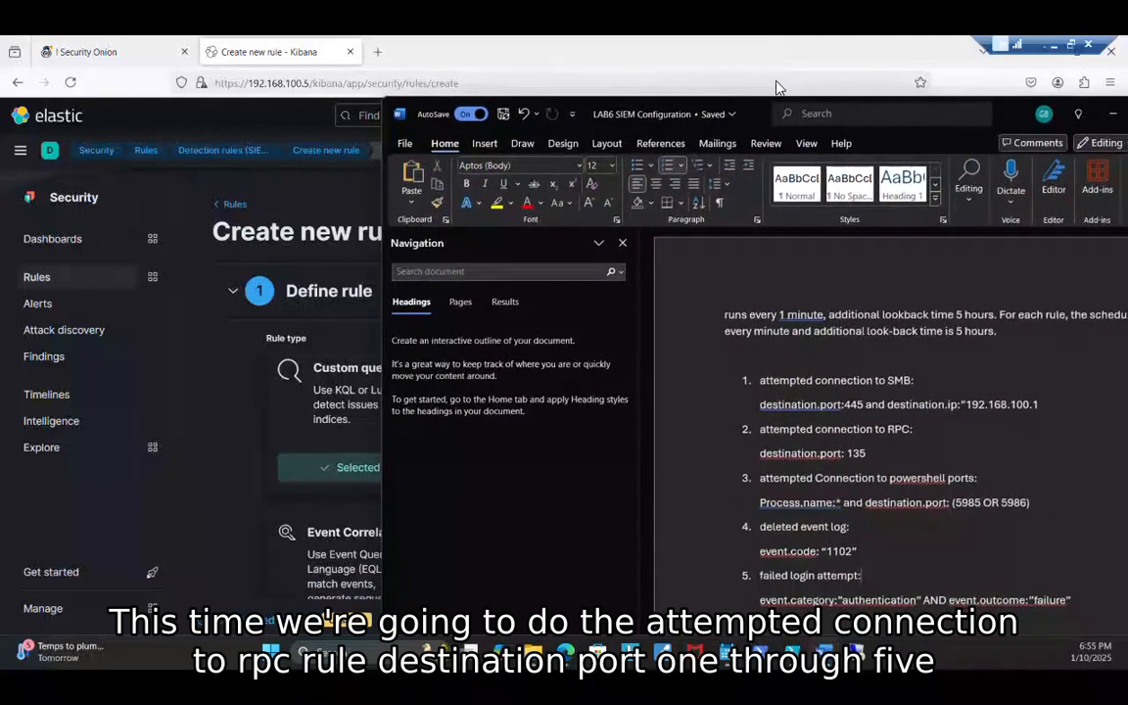
pyautogui.tripleClick(781, 445)
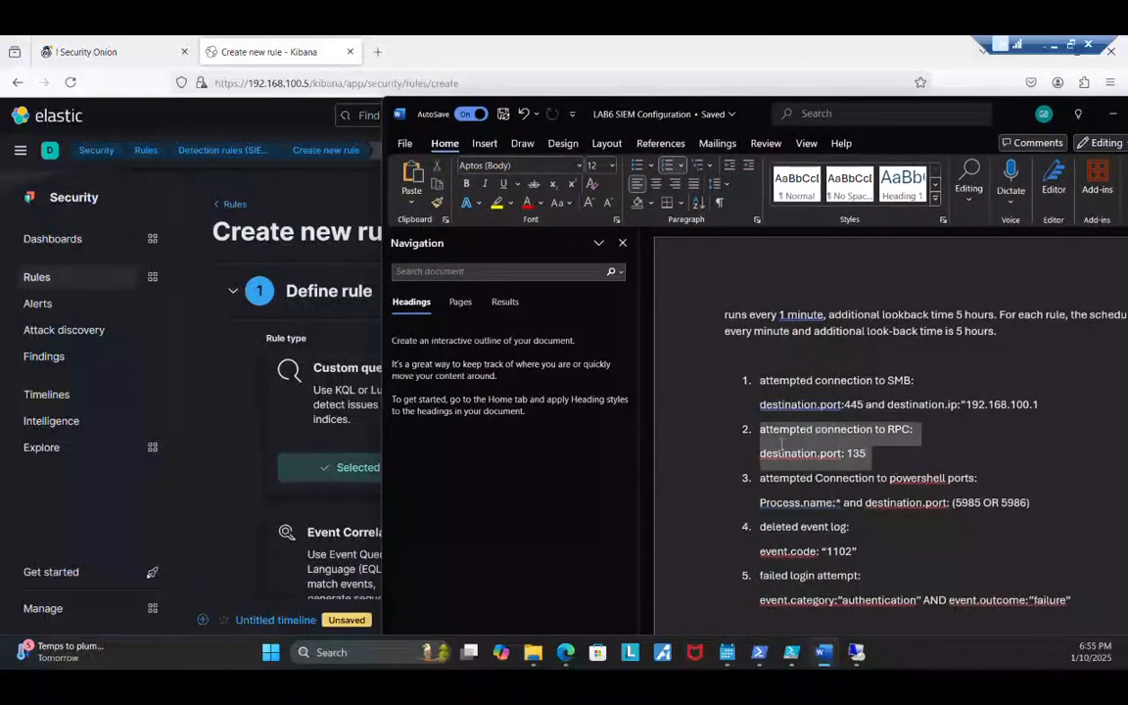
pyautogui.click(869, 474)
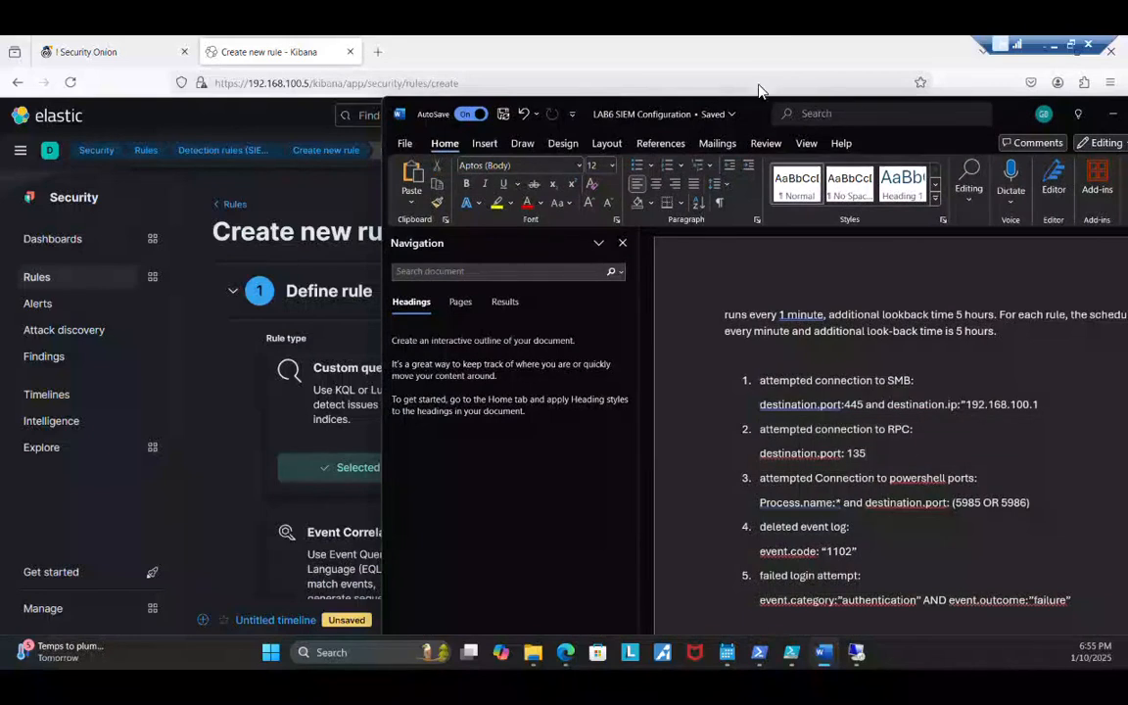
pyautogui.moveTo(761, 115); pyautogui.dragTo(1057, 170)
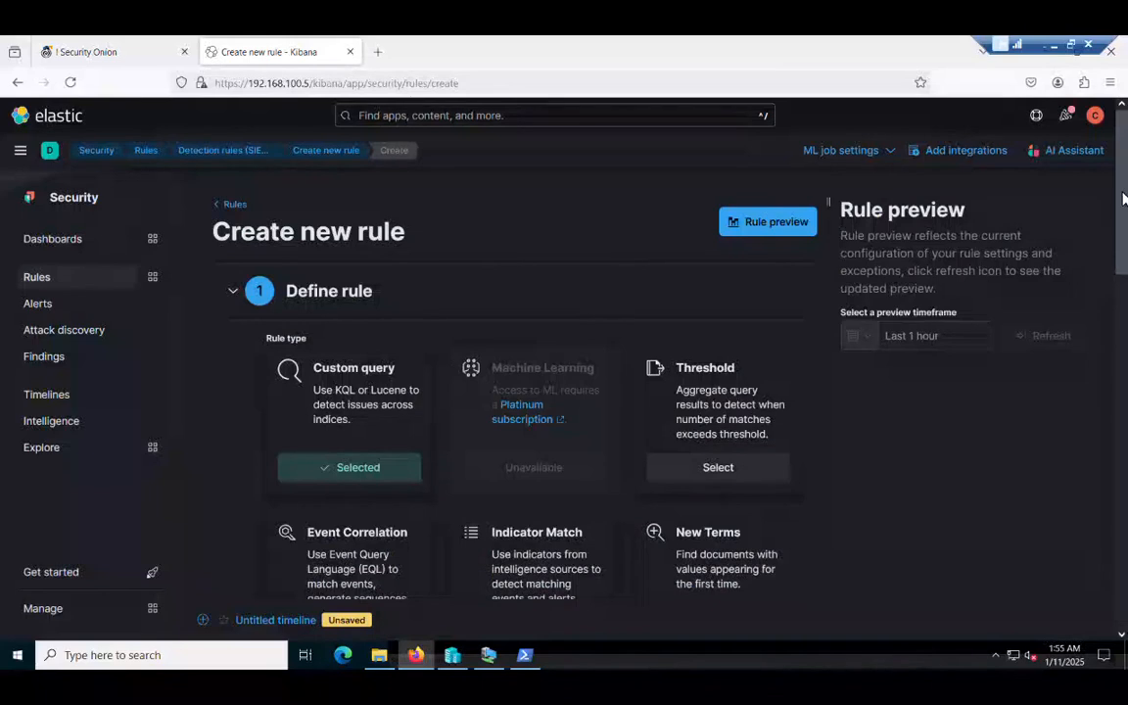
# Step: Enter the custom query destination.port :135 for attempted RPC connections
pyautogui.scroll(-4, 1124, 198)
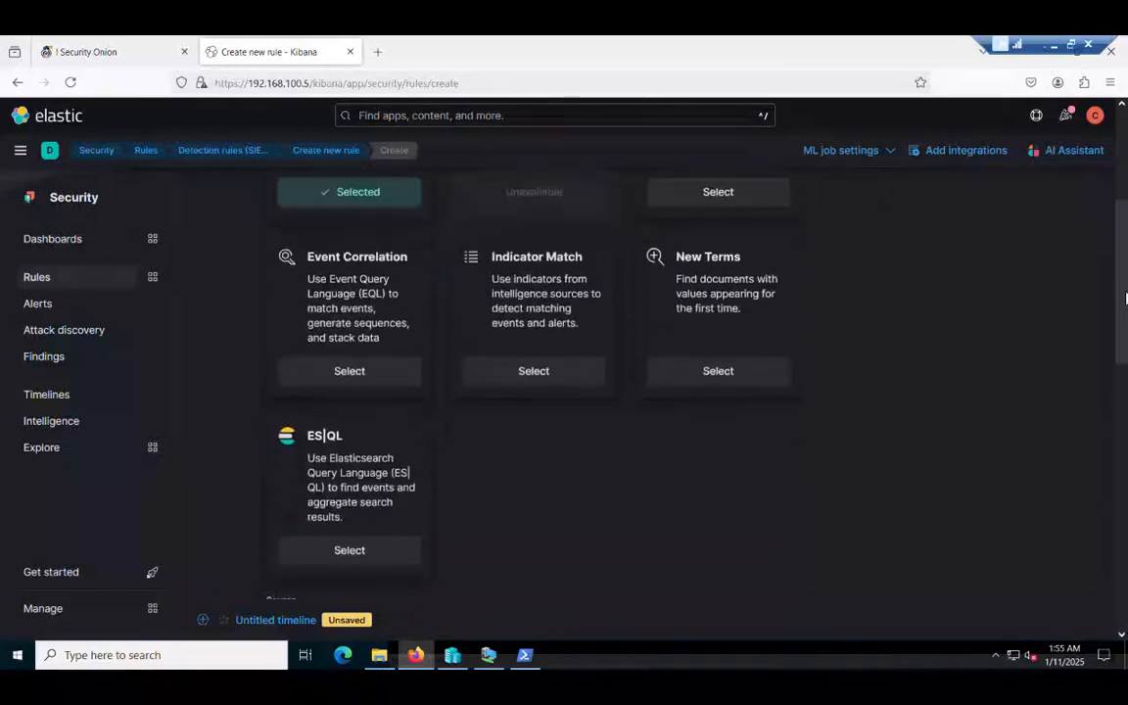
pyautogui.scroll(-3, 688, 421)
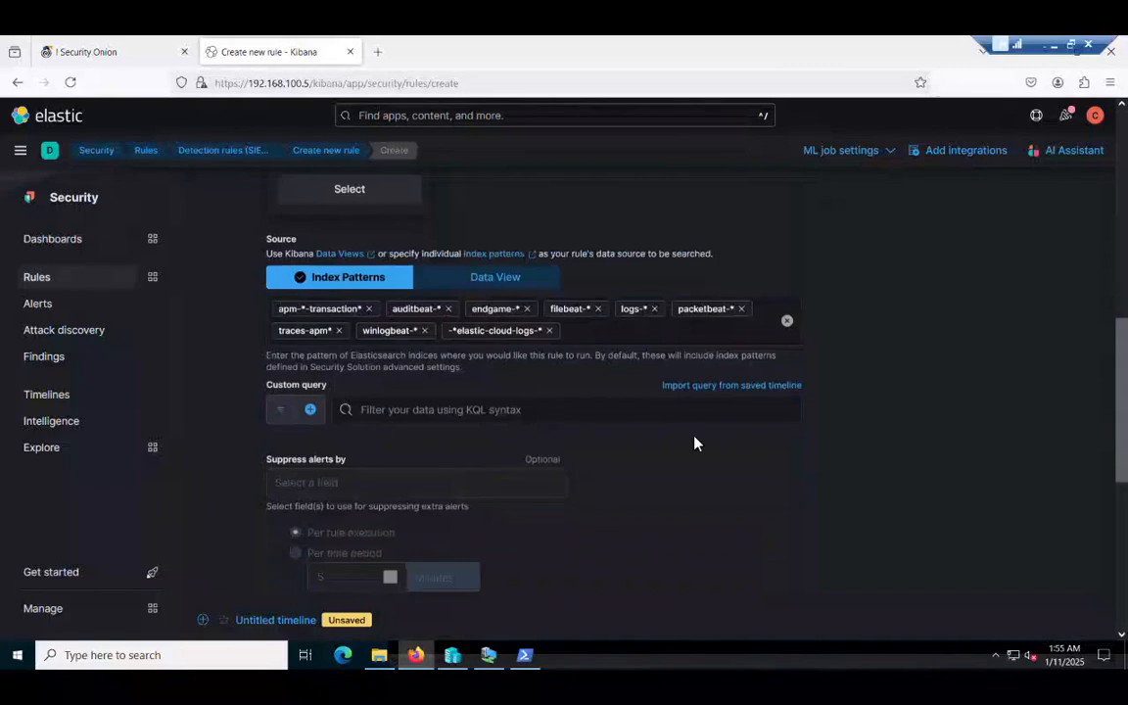
pyautogui.click(688, 419)
pyautogui.write('destination')
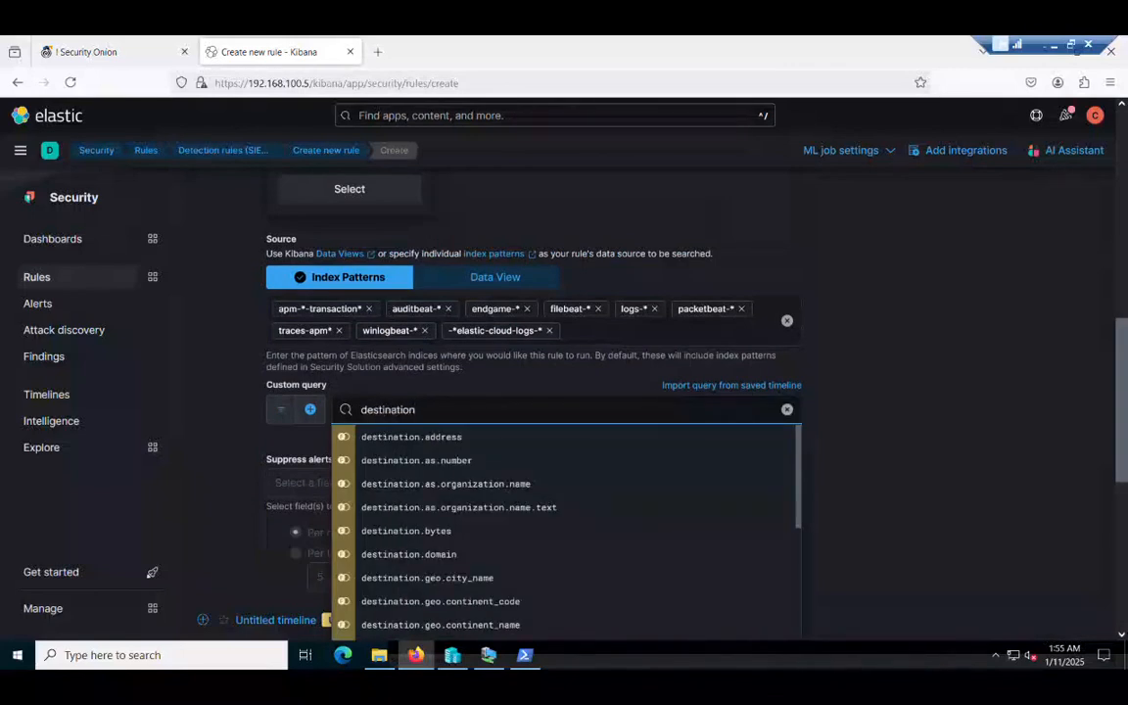
pyautogui.write('.p')
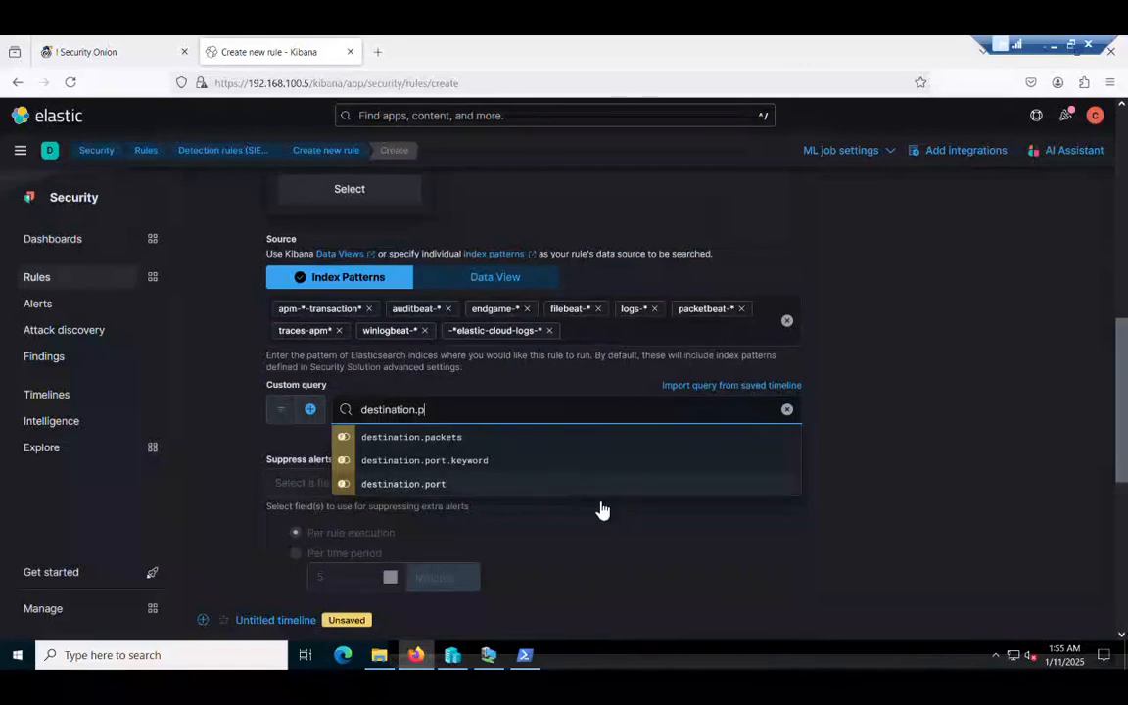
pyautogui.write('ort ')
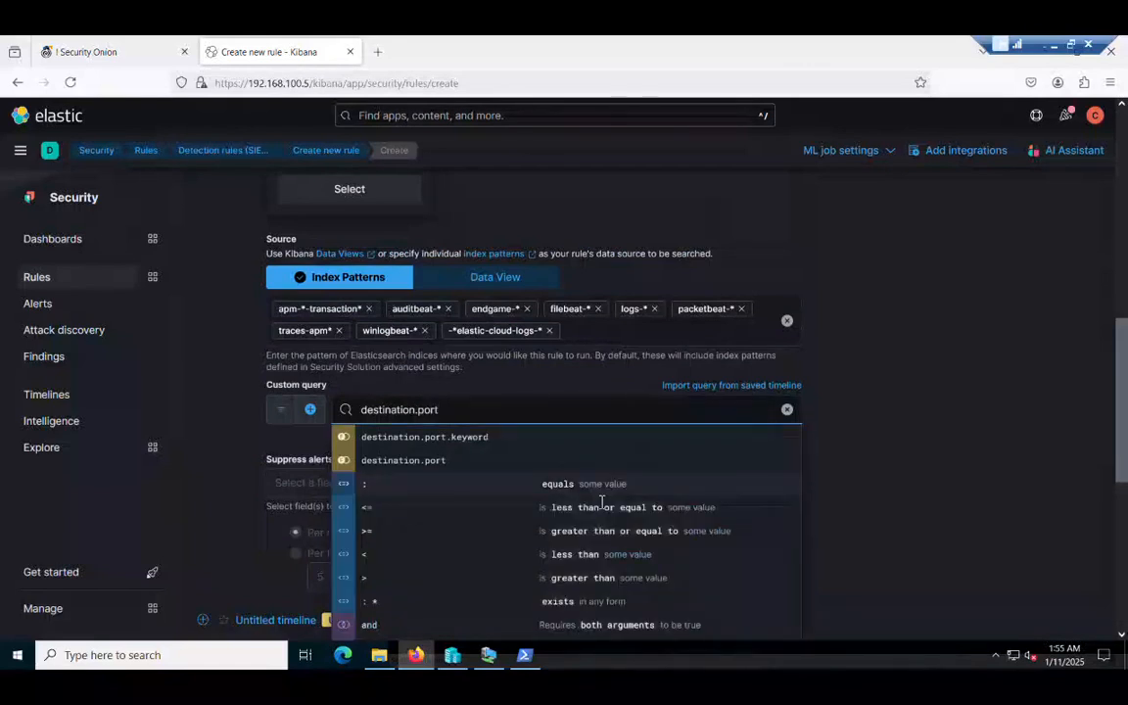
pyautogui.write(':')
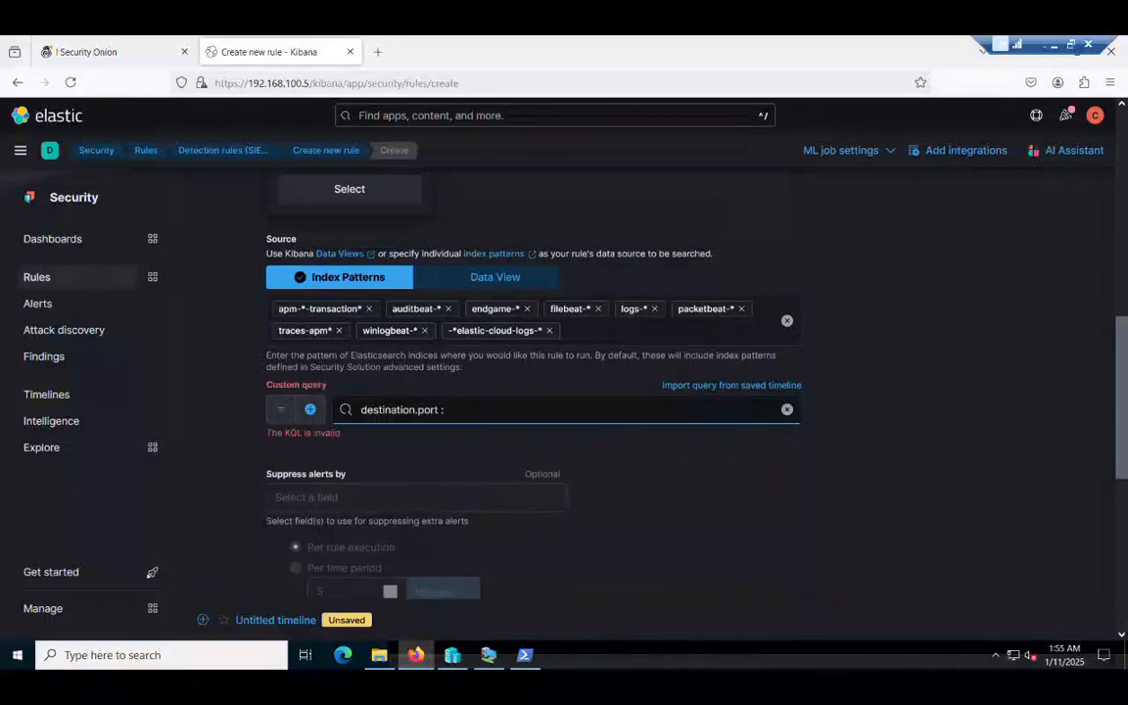
pyautogui.write('135')
pyautogui.scroll(-2, 675, 516)
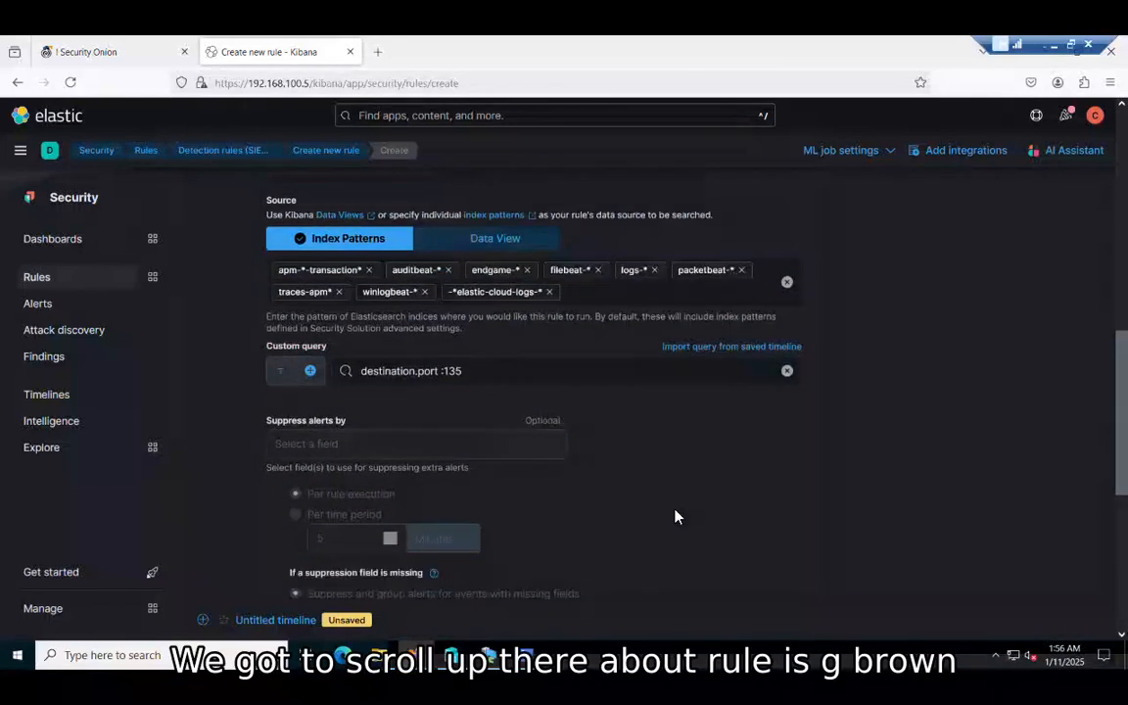
pyautogui.scroll(-4, 675, 516)
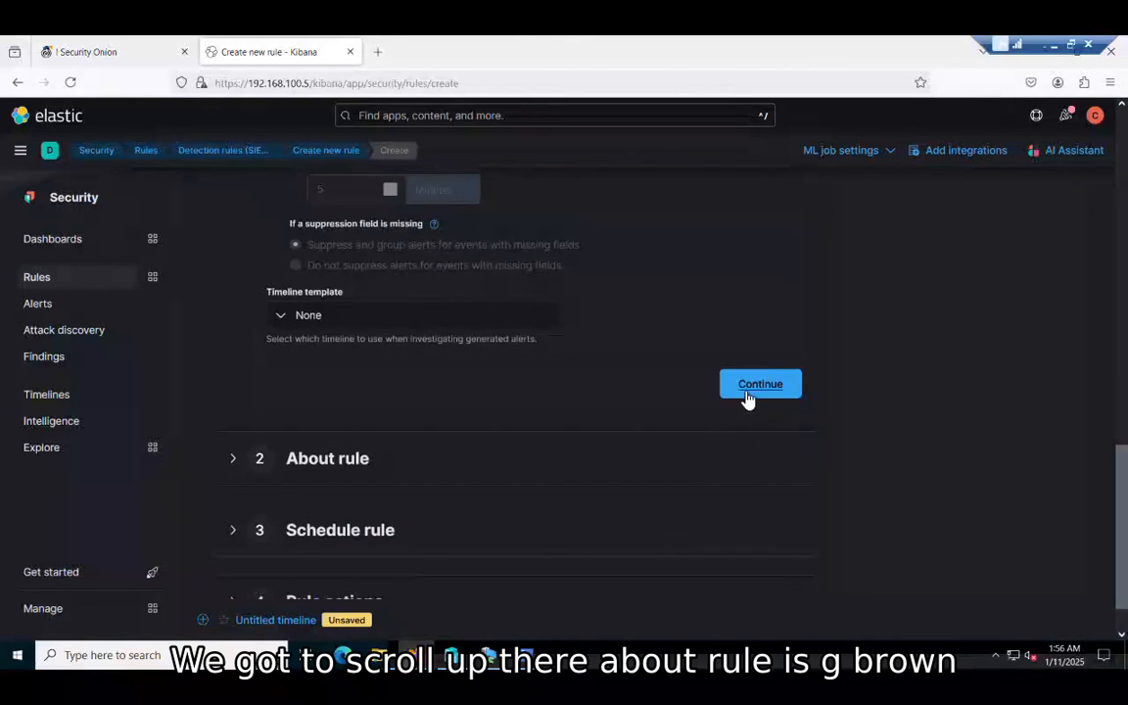
# Step: Continue to About rule and name it with the username plus 'attempted connection RPC connections'
pyautogui.click(747, 396)
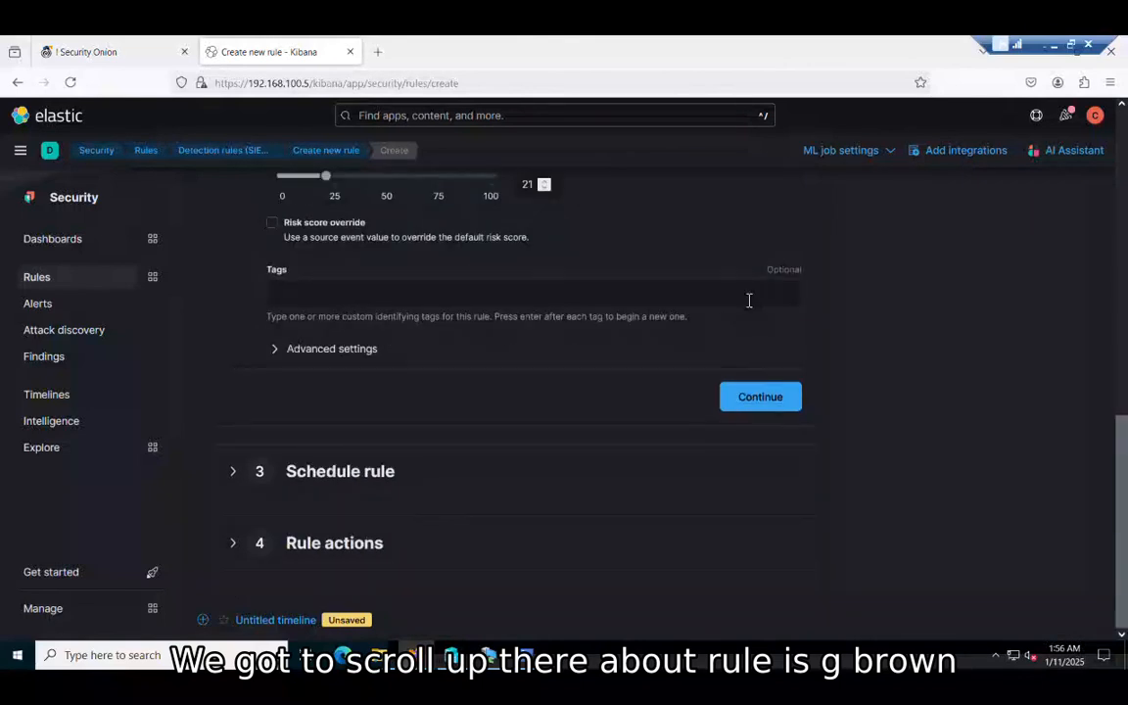
pyautogui.scroll(4, 748, 303)
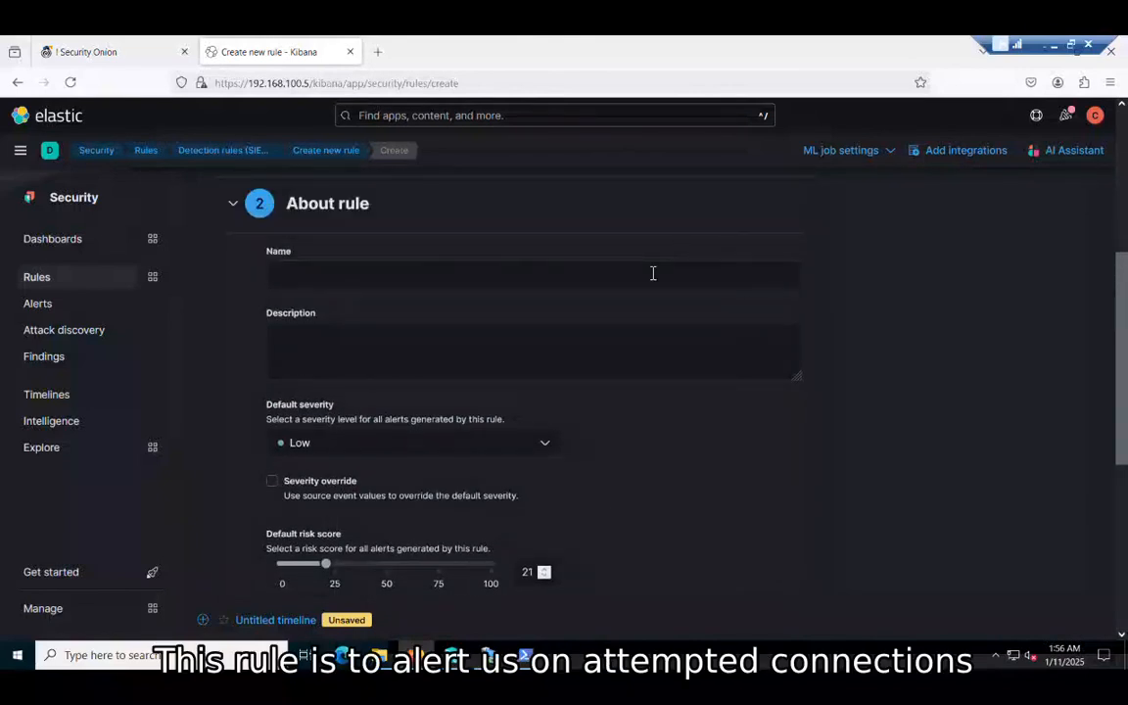
pyautogui.click(653, 274)
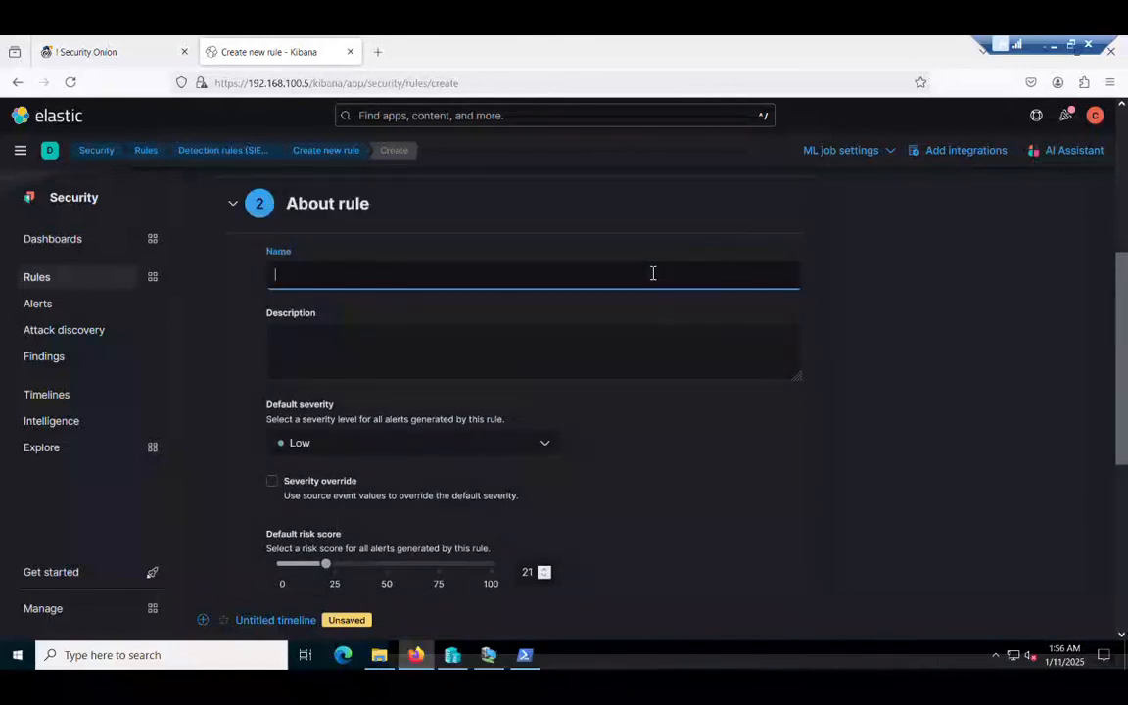
pyautogui.write('gbrown attempted')
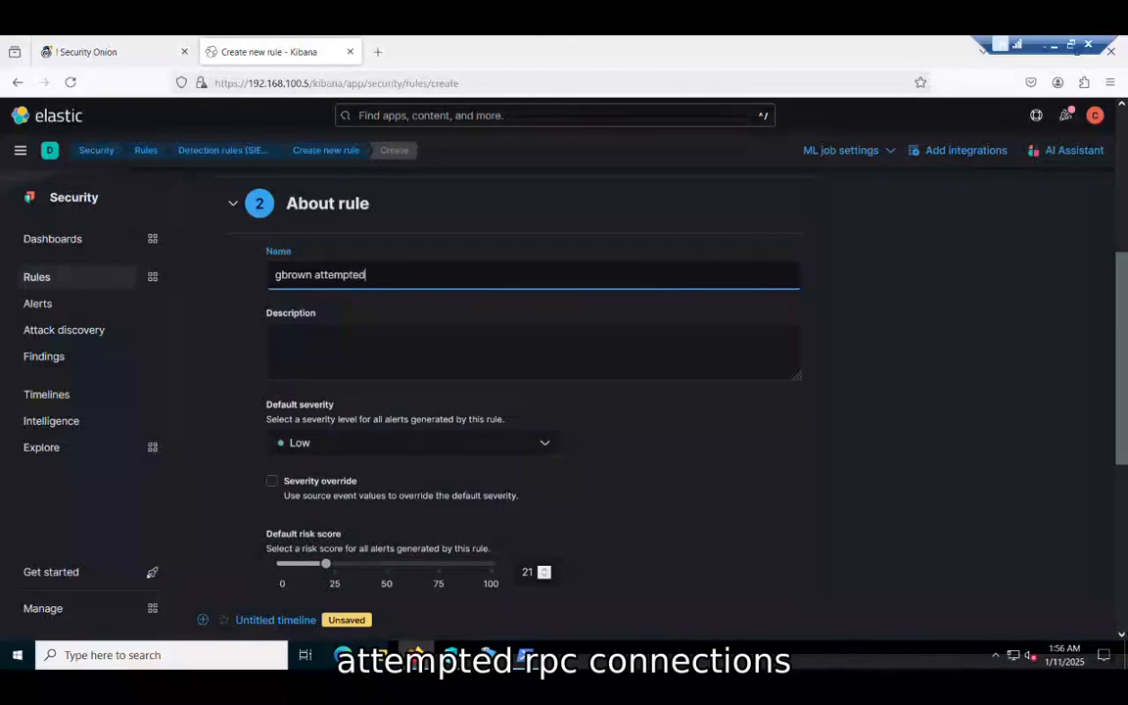
pyautogui.write(' connection t')
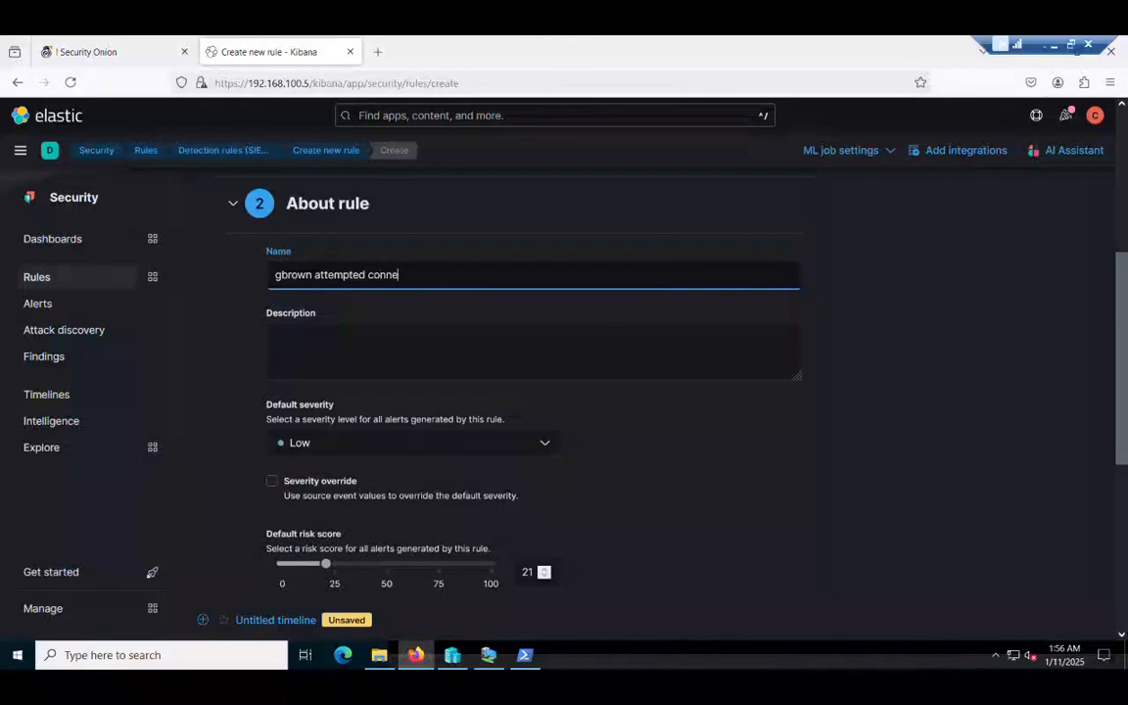
pyautogui.press('BackSpace')
pyautogui.press('BackSpace')
pyautogui.press('BackSpace')
pyautogui.press('BackSpace')
pyautogui.press('BackSpace')
pyautogui.press('BackSpace')
pyautogui.press('BackSpace')
pyautogui.press('BackSpace')
pyautogui.press('BackSpace')
pyautogui.press('BackSpace')
pyautogui.write('R')
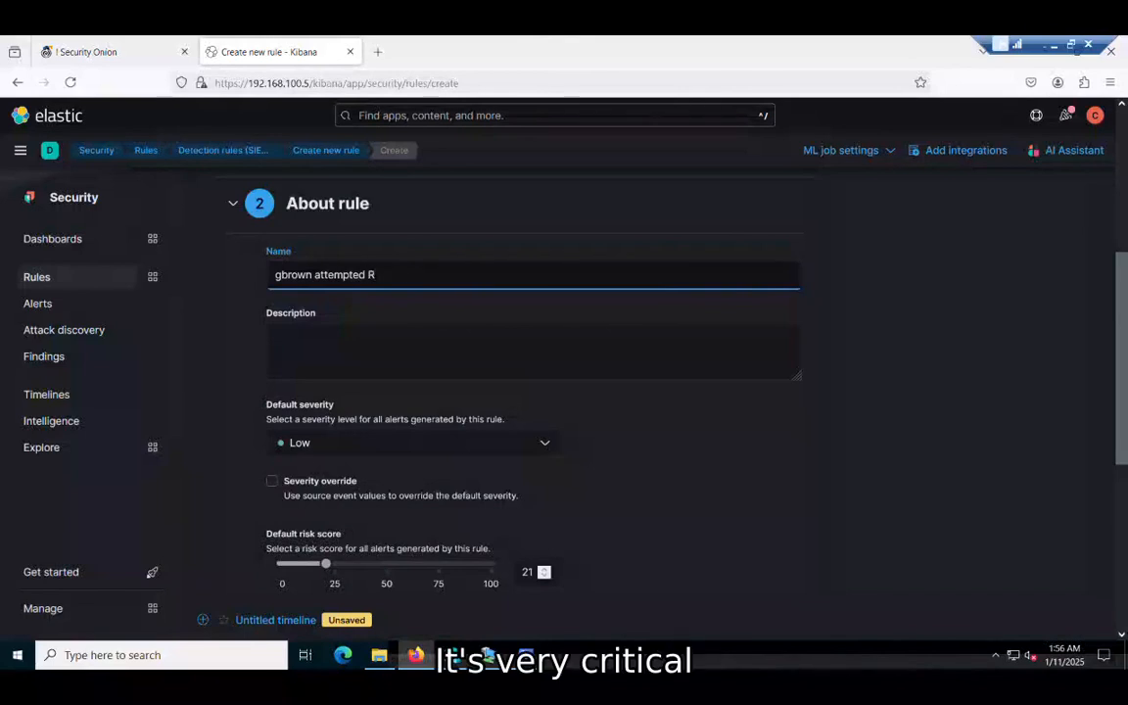
pyautogui.write('PC connections')
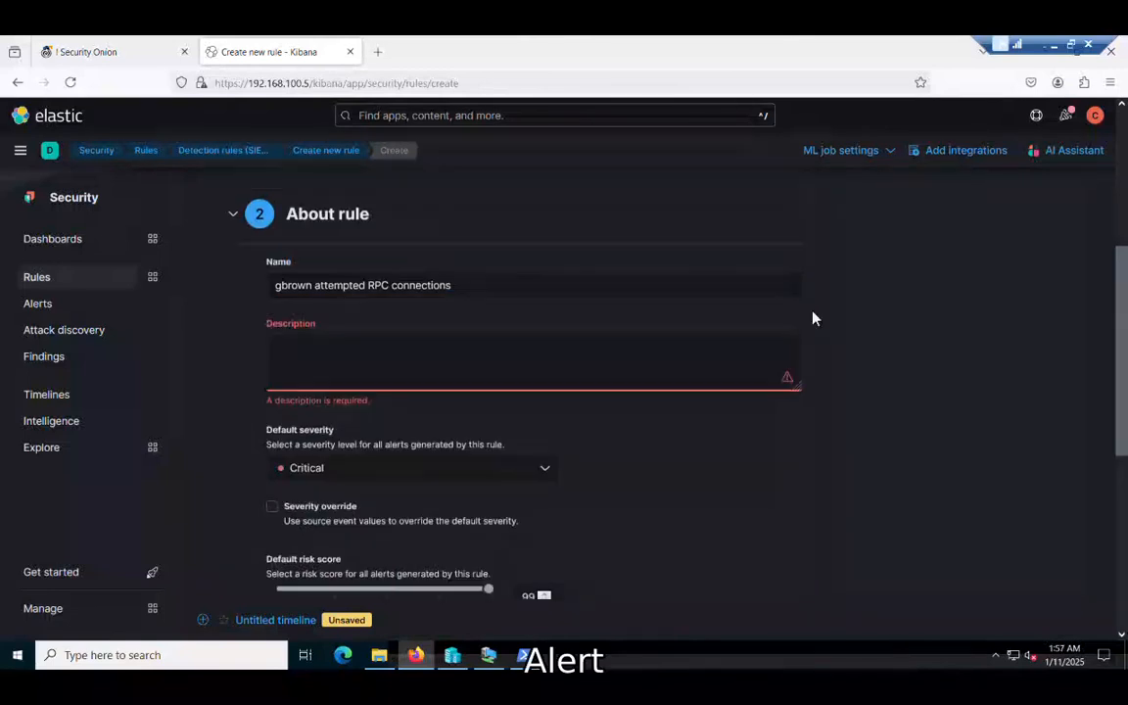
# Step: Set the rule description to 'alert on rpc connection attempts'
pyautogui.click(671, 372)
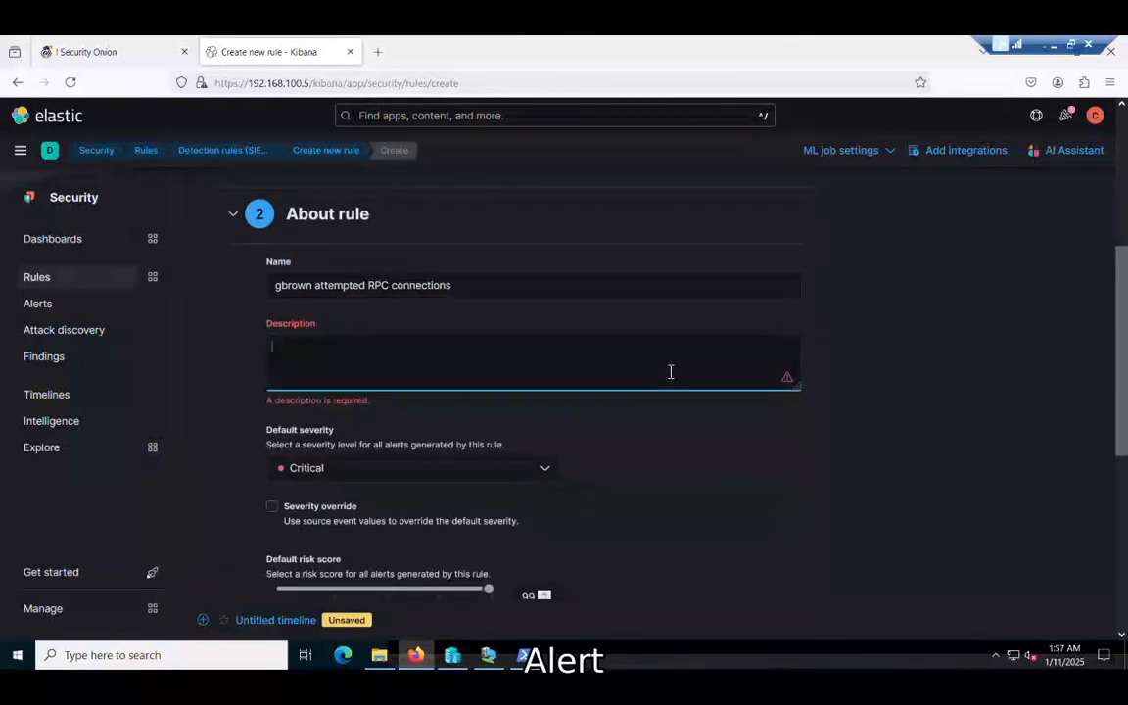
pyautogui.write('aler')
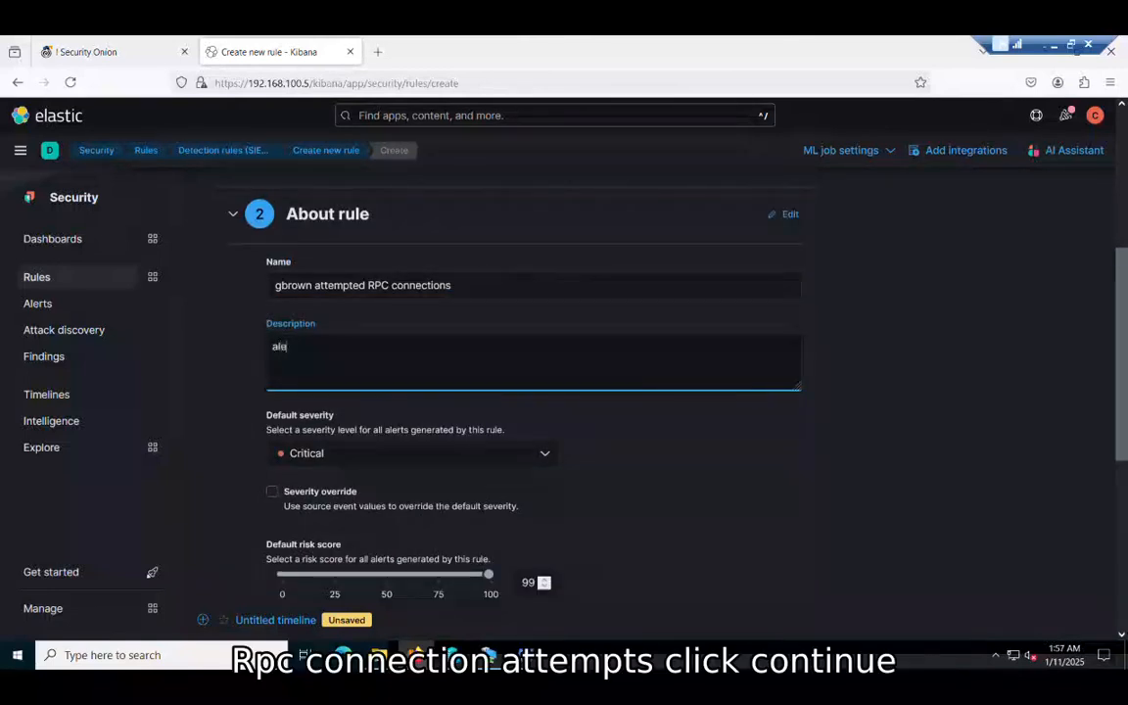
pyautogui.write('t')
pyautogui.press('BackSpace')
pyautogui.write('rt on rpc connection attemp')
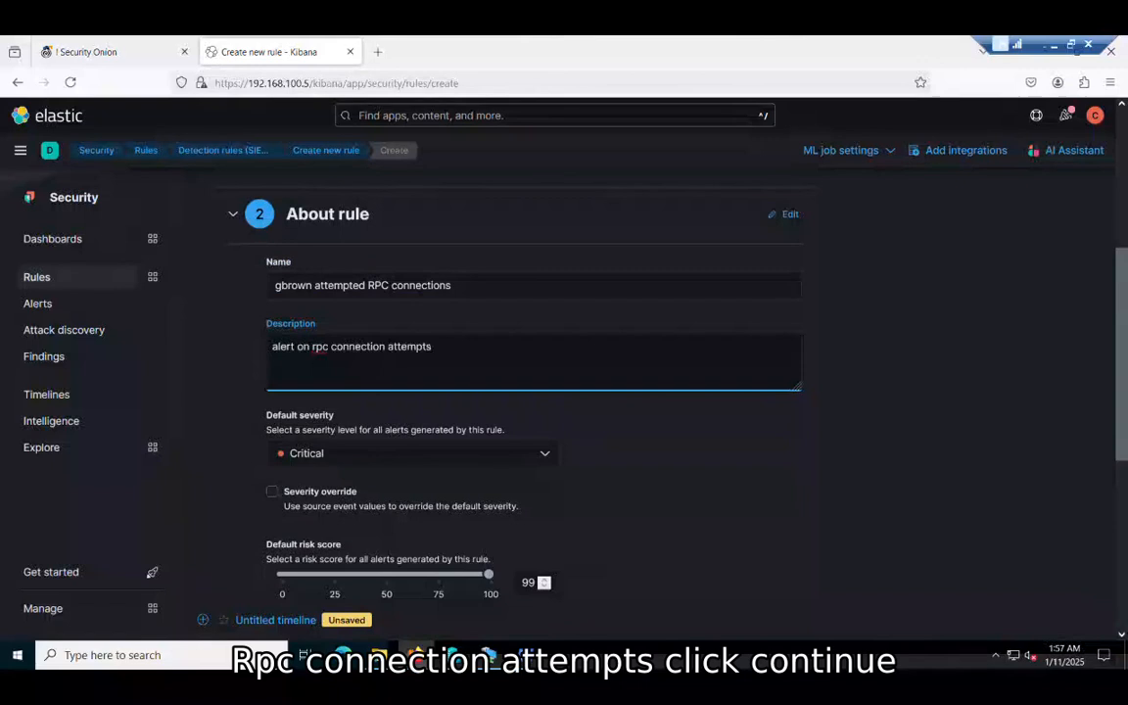
pyautogui.write('ts')
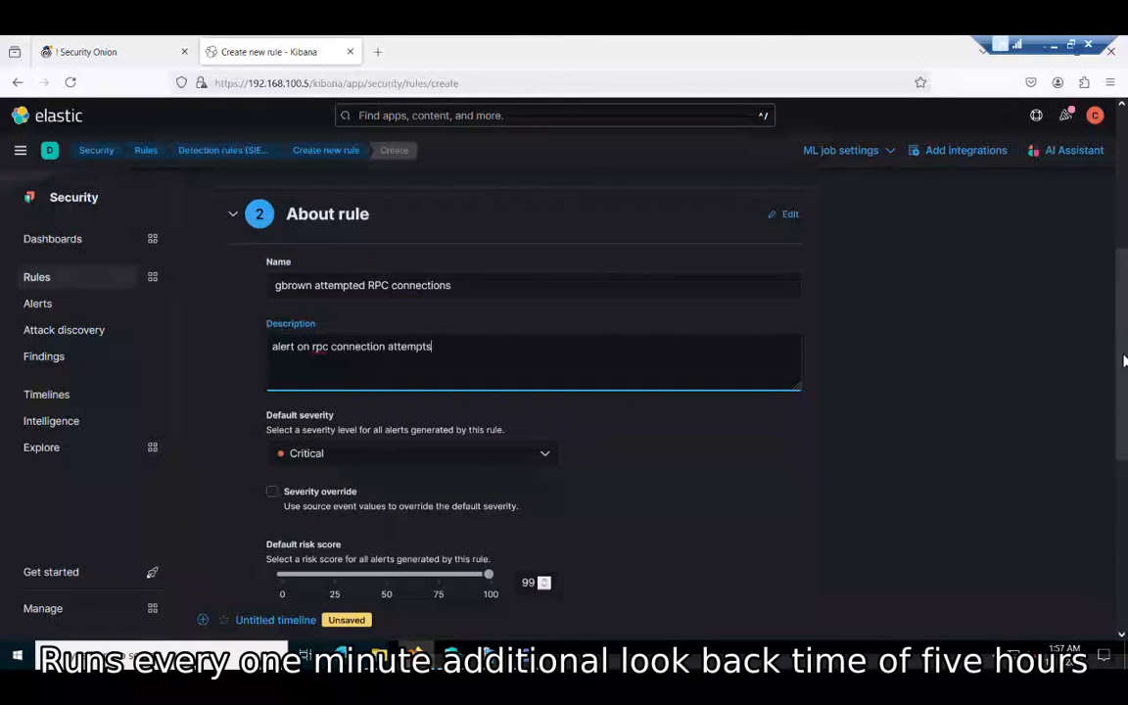
pyautogui.scroll(-3, 1121, 360)
pyautogui.scroll(-3, 626, 391)
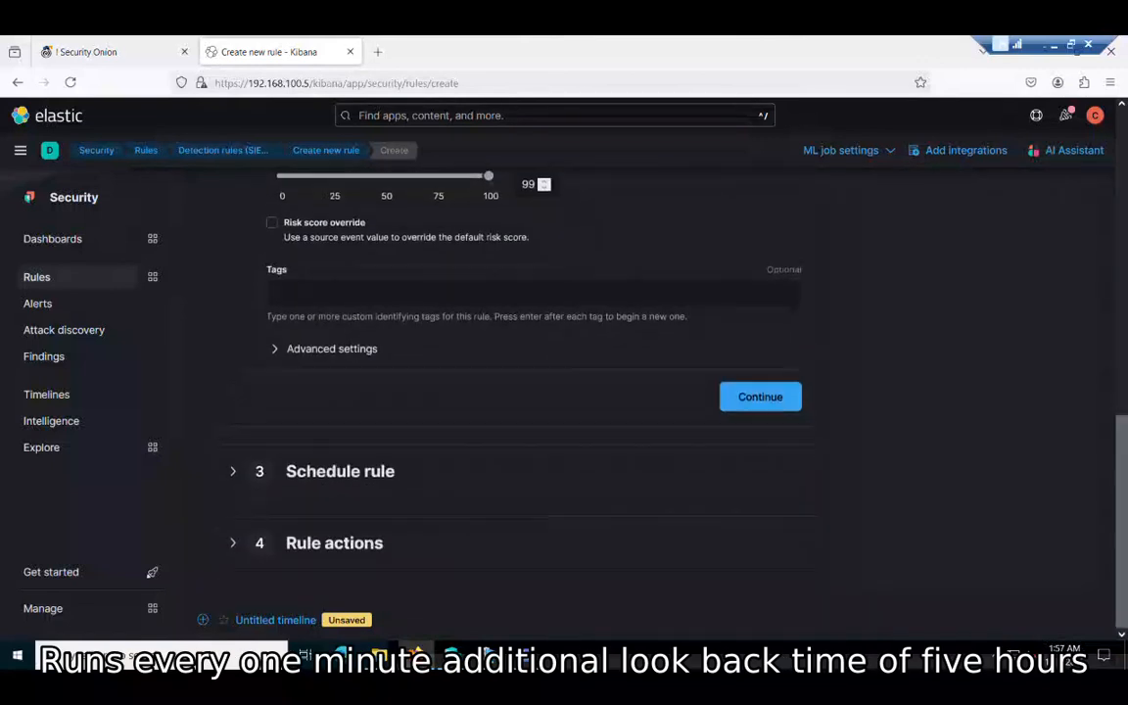
# Step: Schedule the attempted-RPC-connections rule every 1 minute with a 5-hour look-back, then create and enable it
pyautogui.click(786, 412)
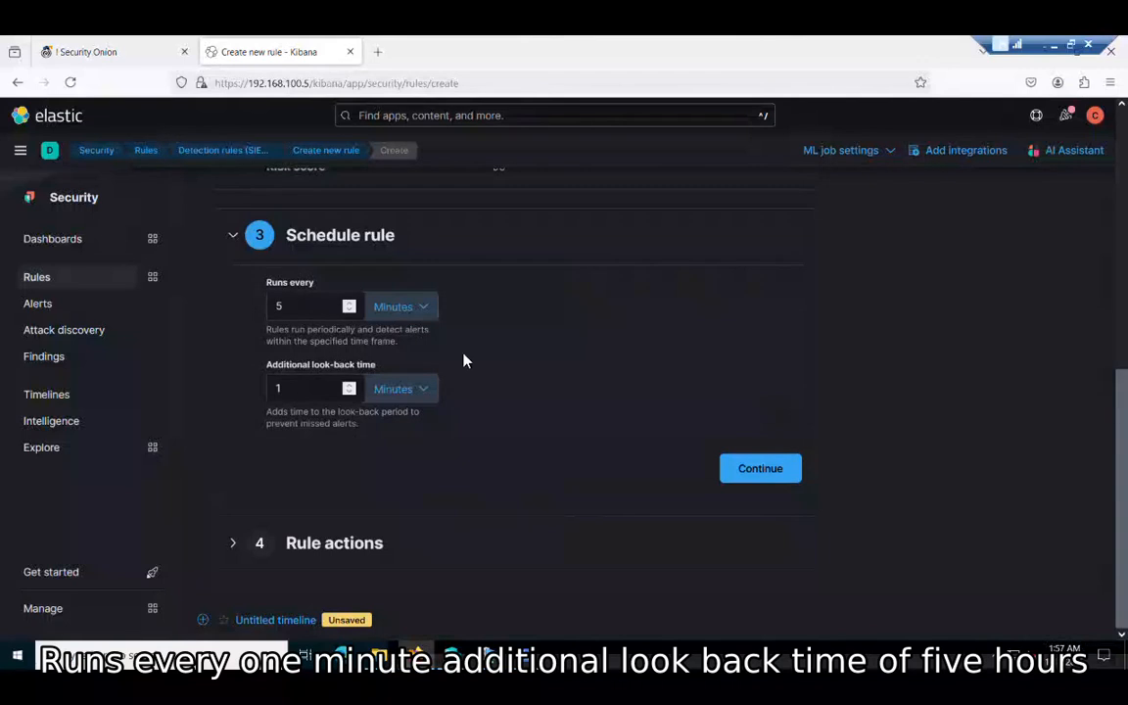
pyautogui.click(349, 310)
pyautogui.click(350, 388)
pyautogui.click(351, 388)
pyautogui.click(350, 387)
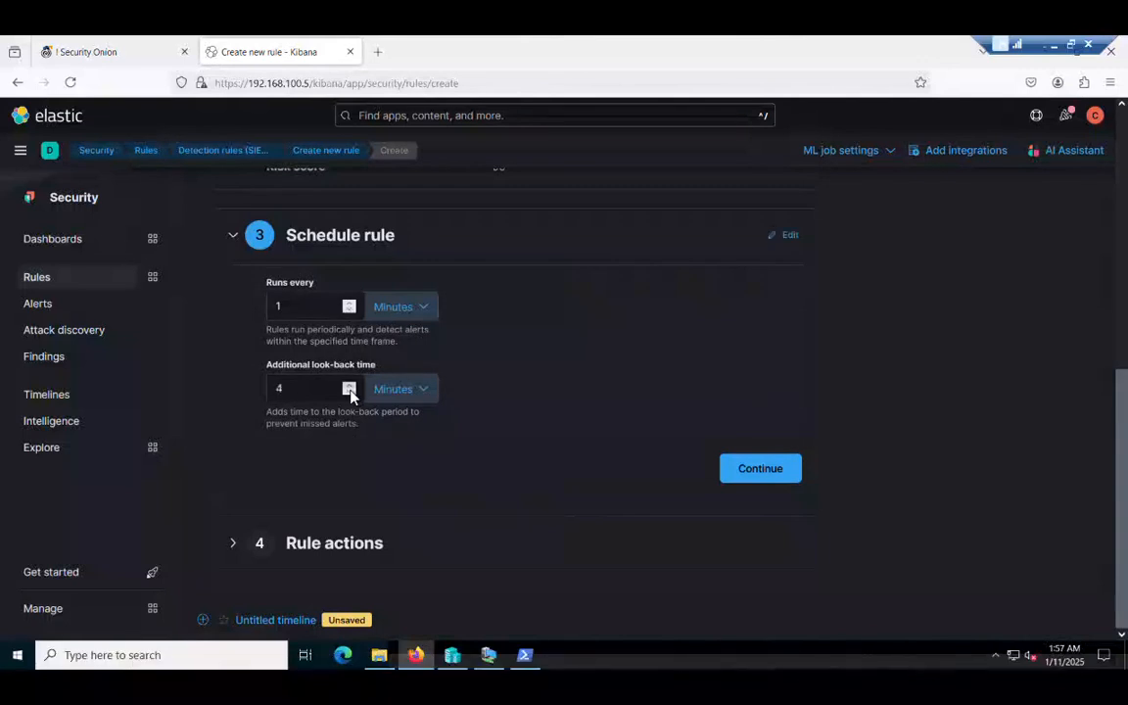
pyautogui.click(350, 389)
pyautogui.click(420, 393)
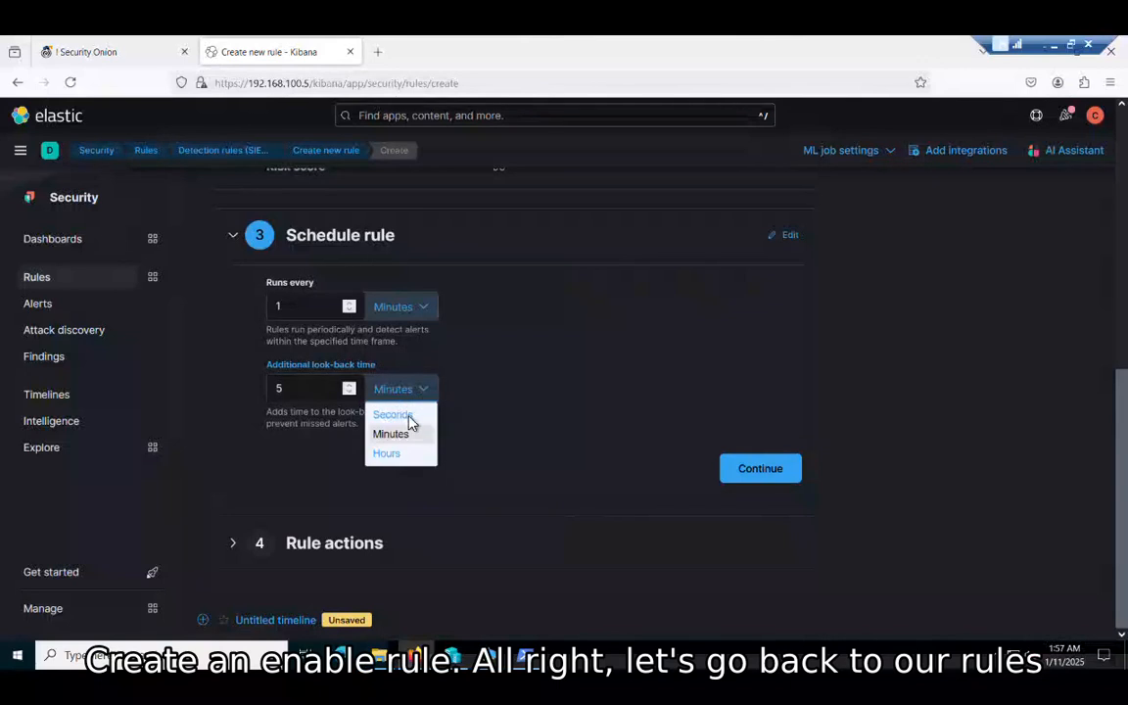
pyautogui.click(391, 455)
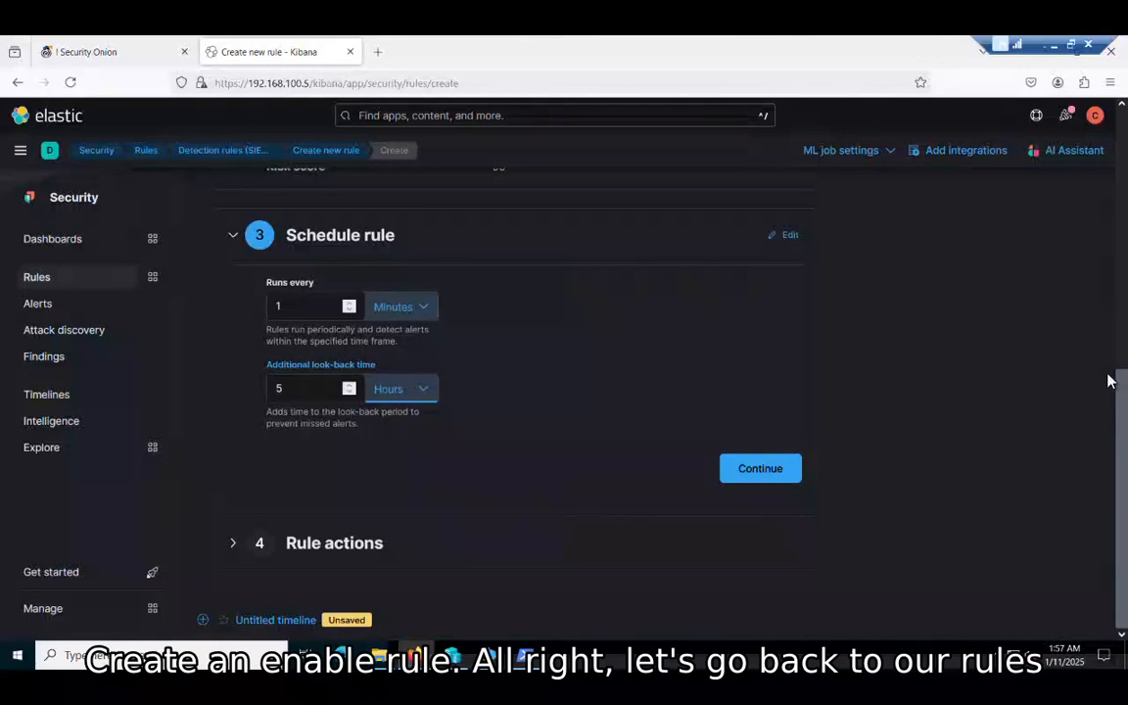
pyautogui.click(763, 478)
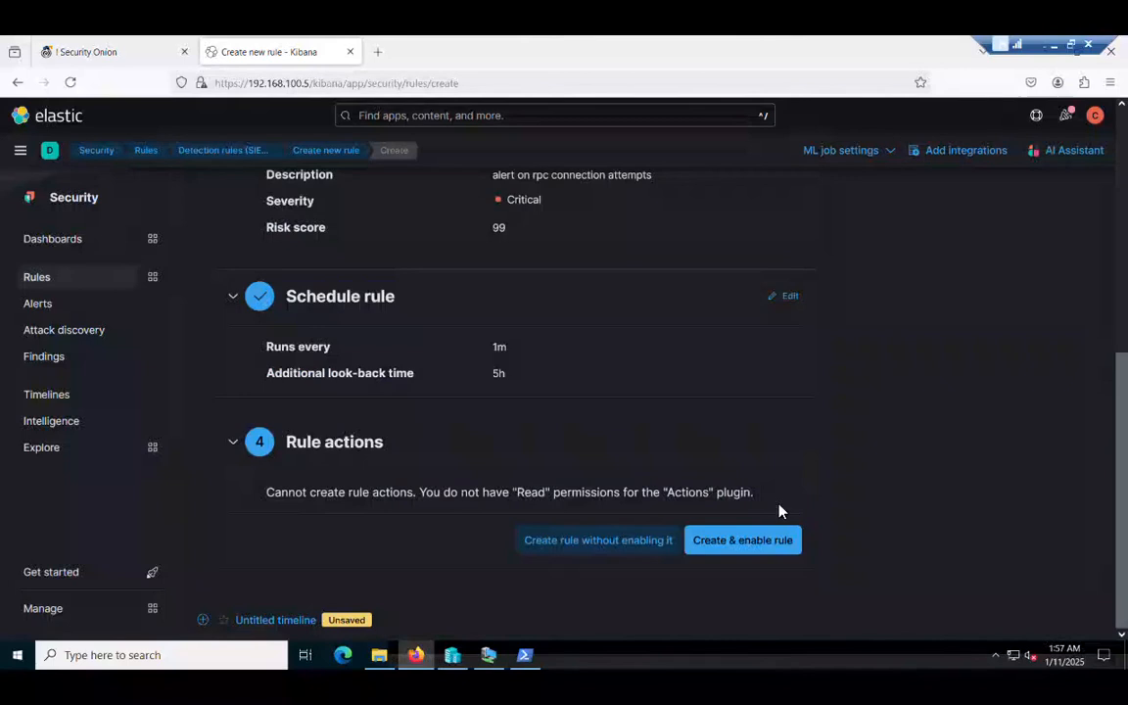
pyautogui.click(766, 570)
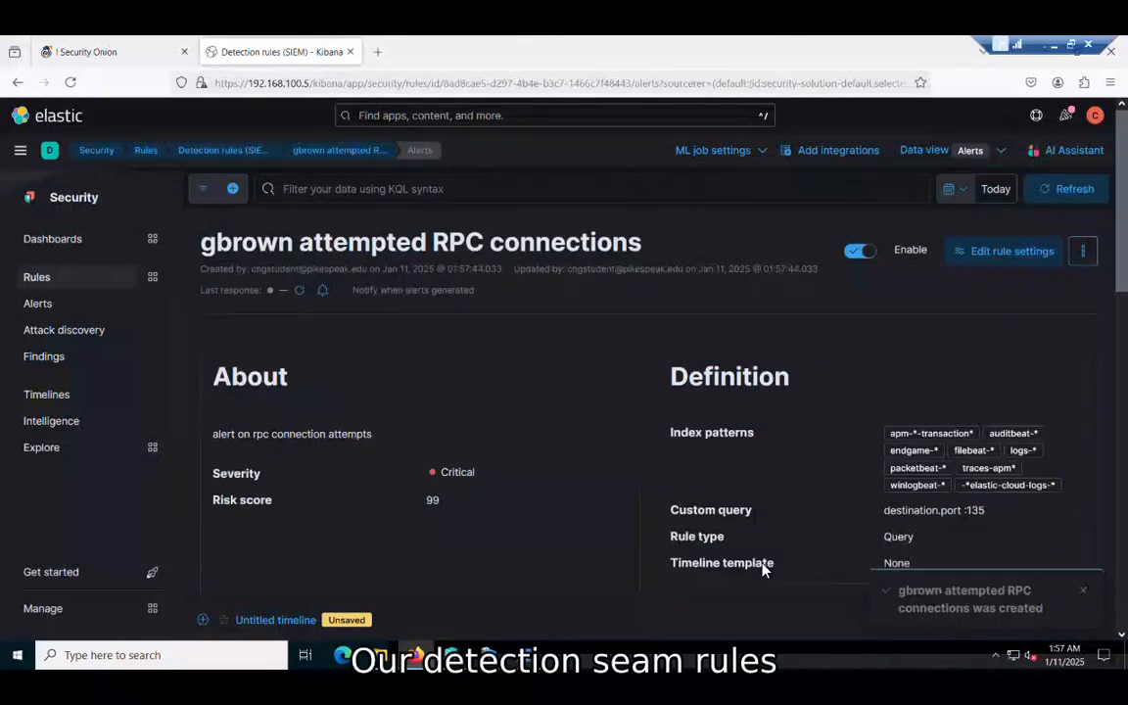
# Step: Go to Detection rules (SIEM) and confirm the attempted-RPC-connections rule is enabled at the top of the list
pyautogui.click(43, 276)
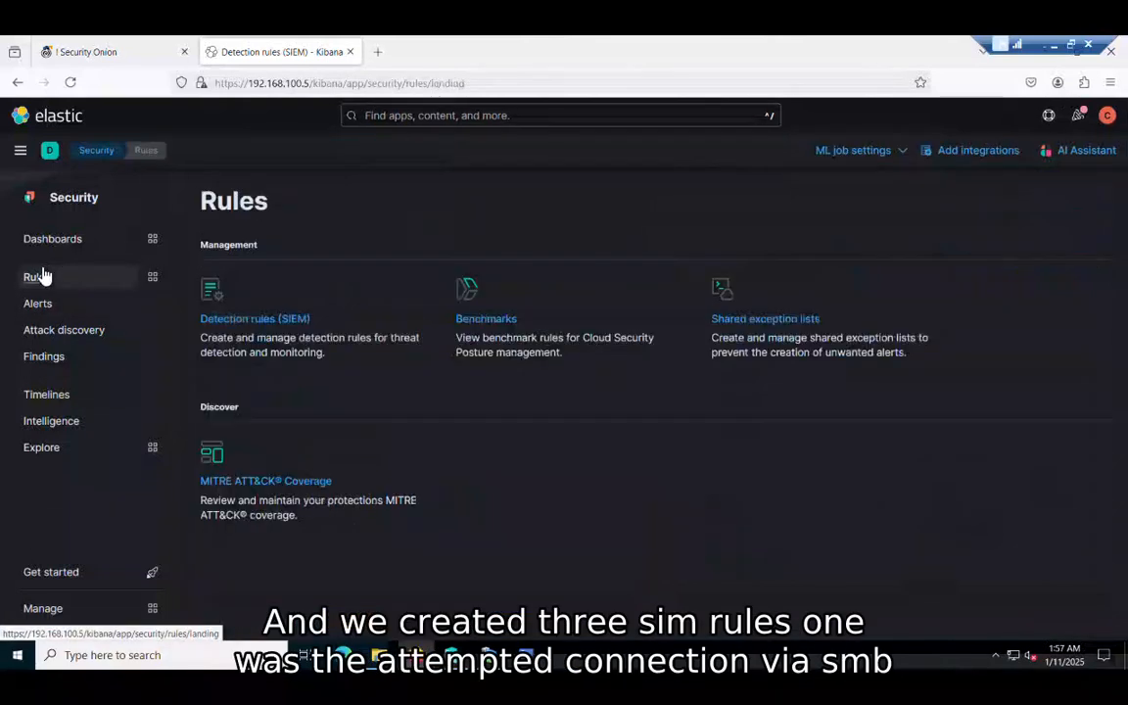
pyautogui.click(252, 321)
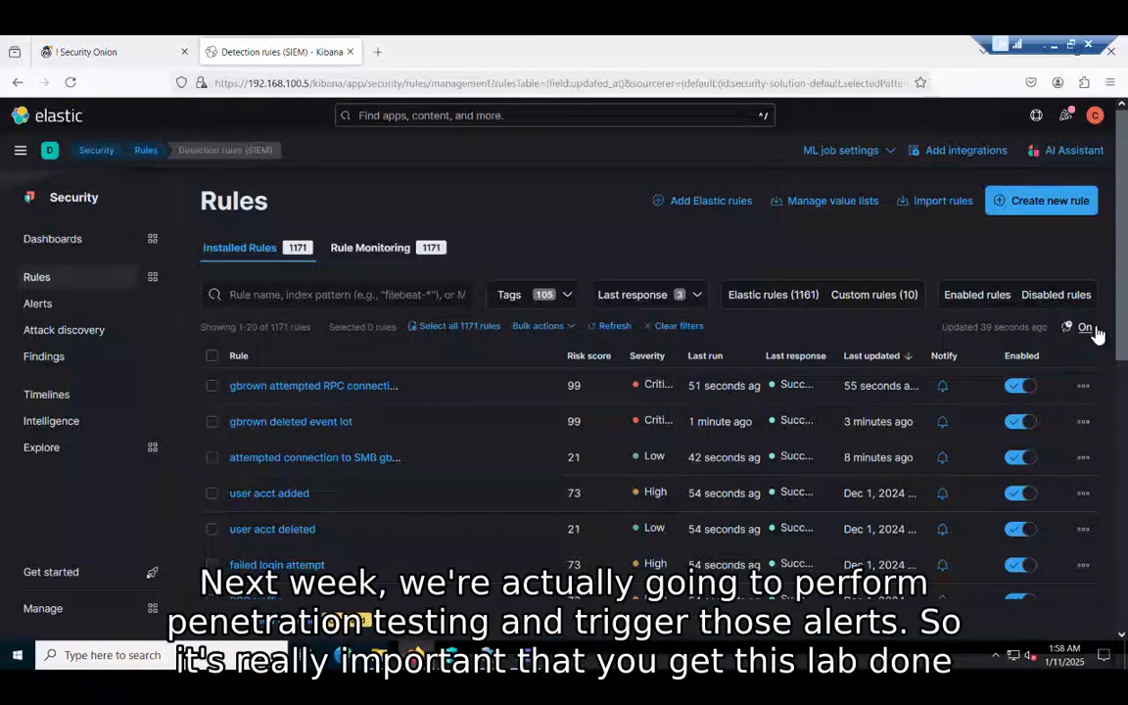
pyautogui.moveTo(1125, 320); pyautogui.dragTo(1127, 277)
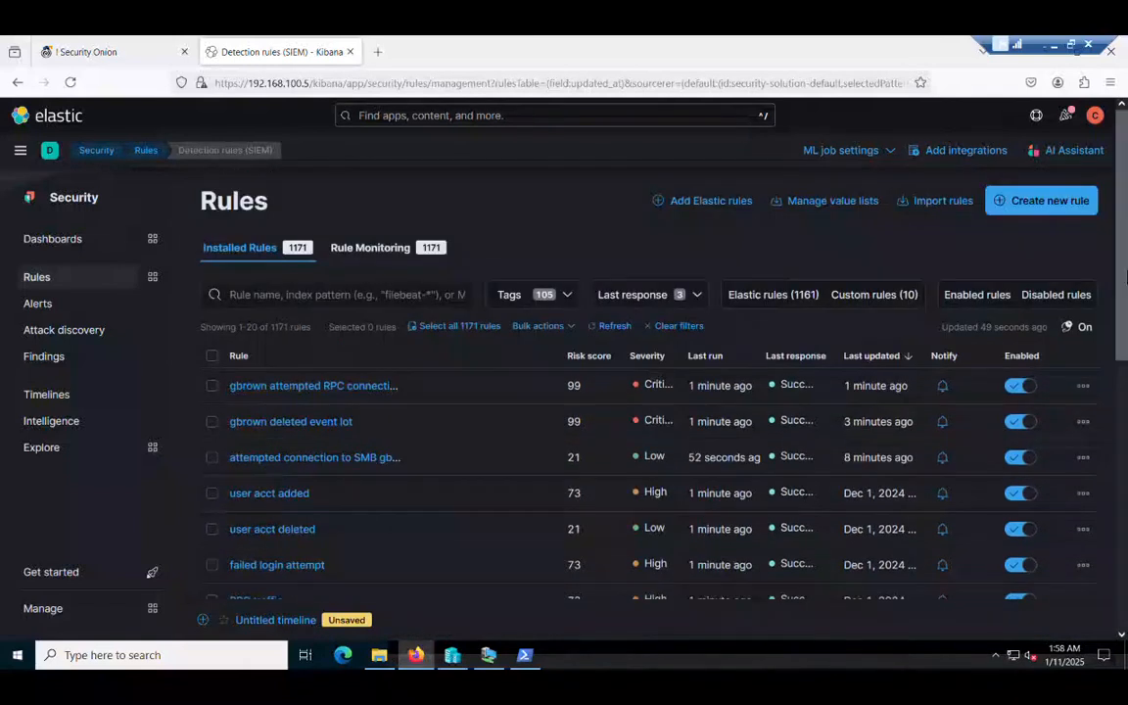